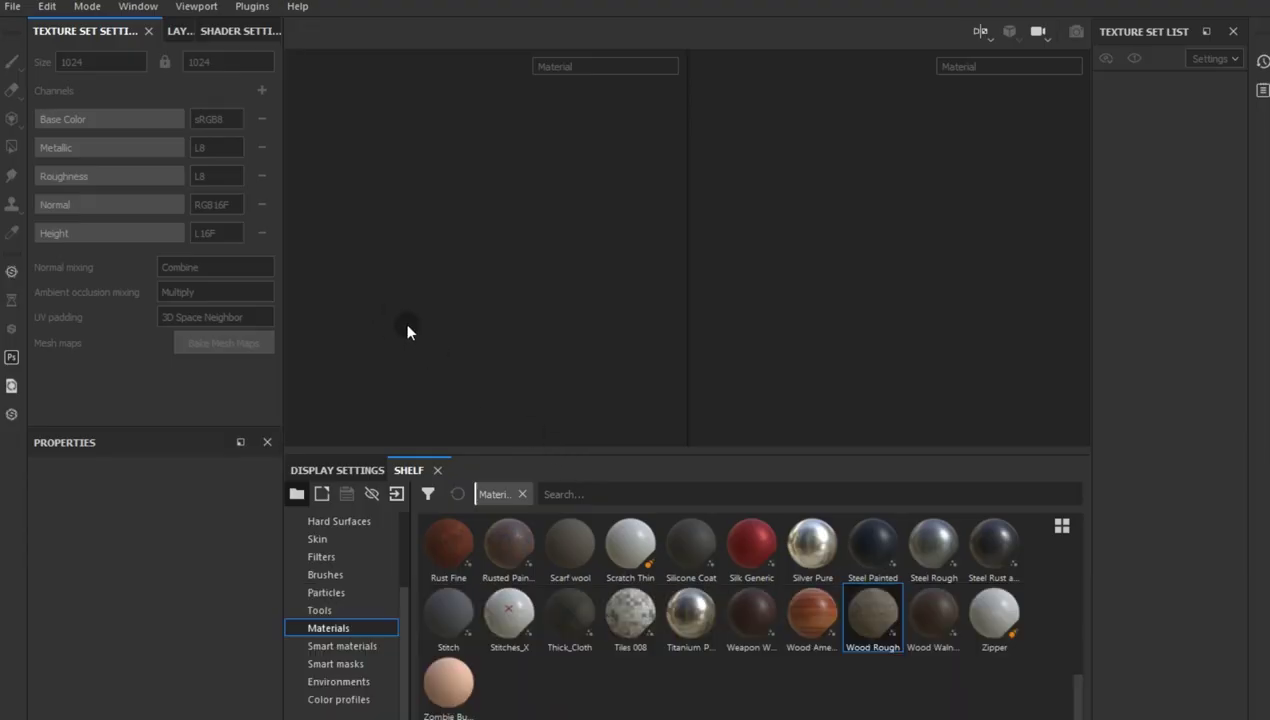
Step: Start a new project that uses Head.FBX as its mesh
{"action": "left_click", "coordinate": [12, 7]}
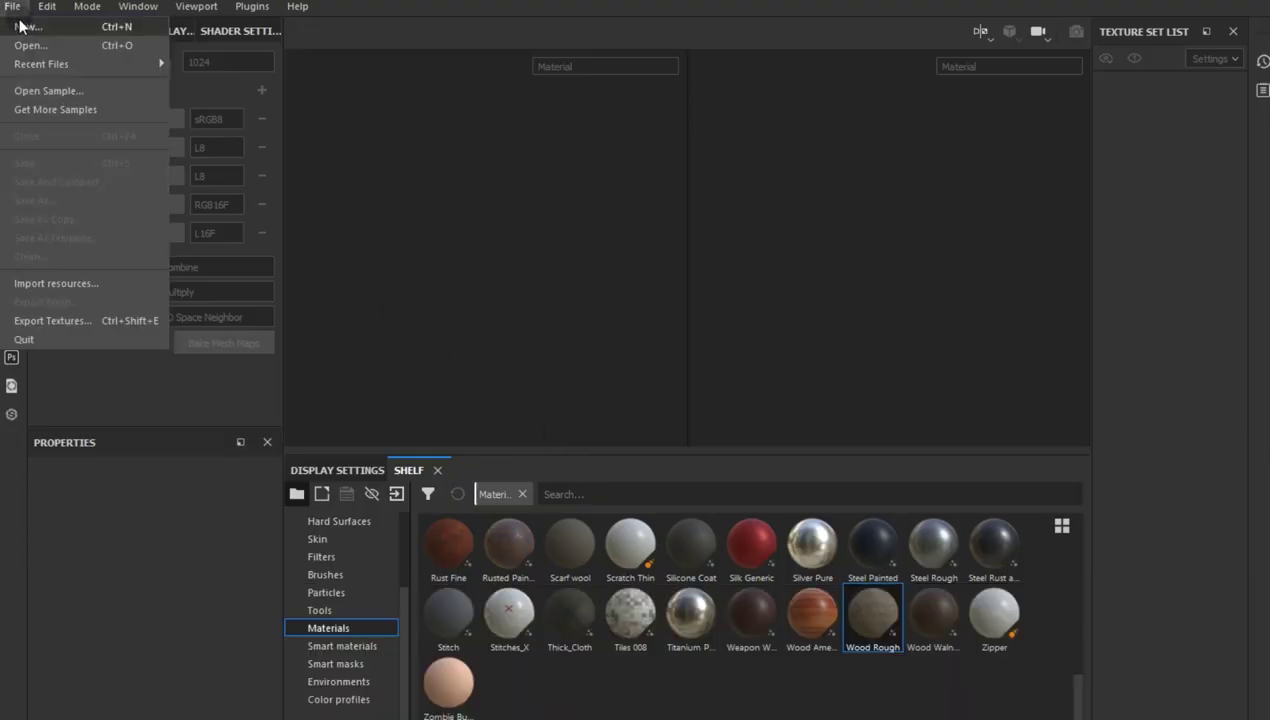
{"action": "left_click", "coordinate": [30, 25]}
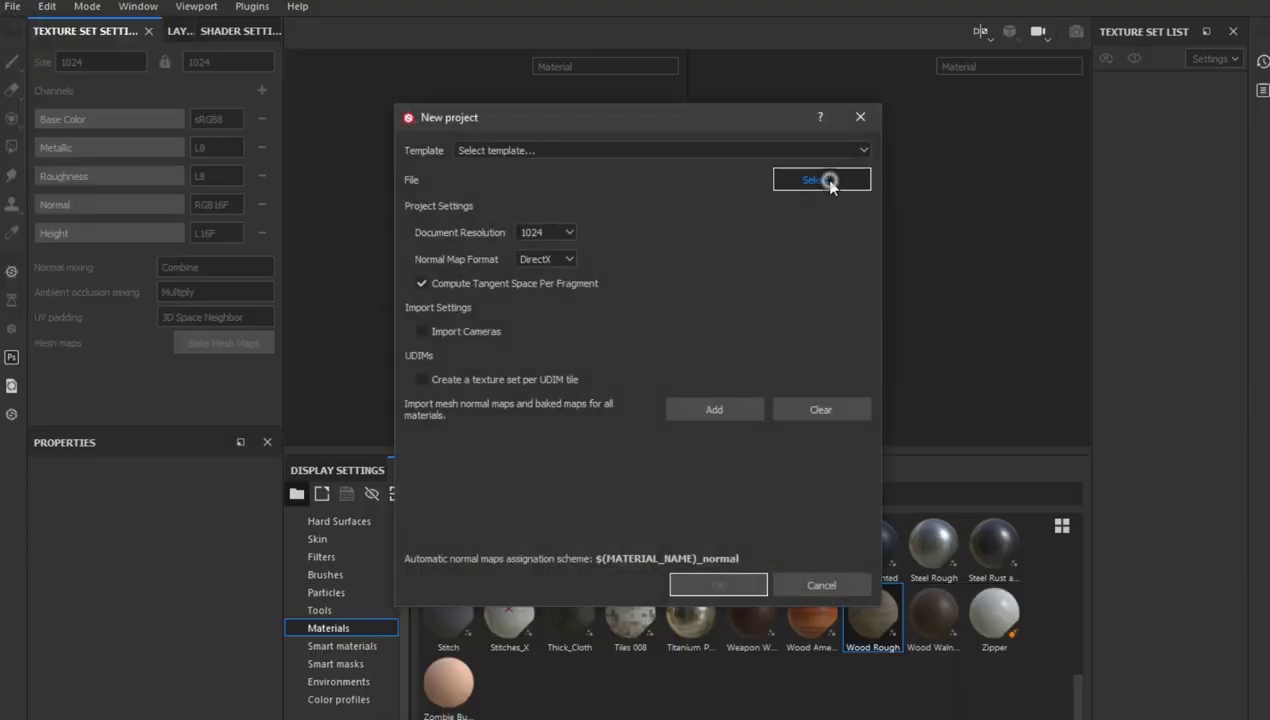
{"action": "left_click", "coordinate": [708, 278]}
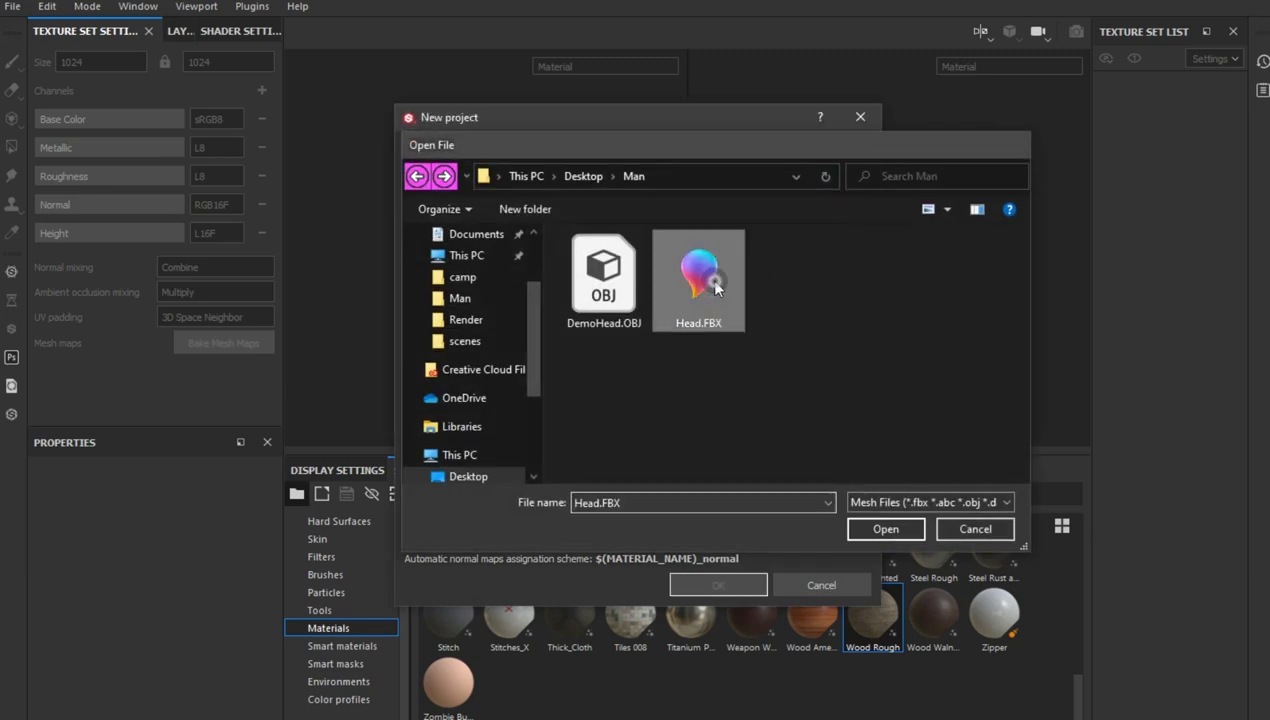
{"action": "double_click", "coordinate": [715, 287]}
{"action": "left_click", "coordinate": [752, 588]}
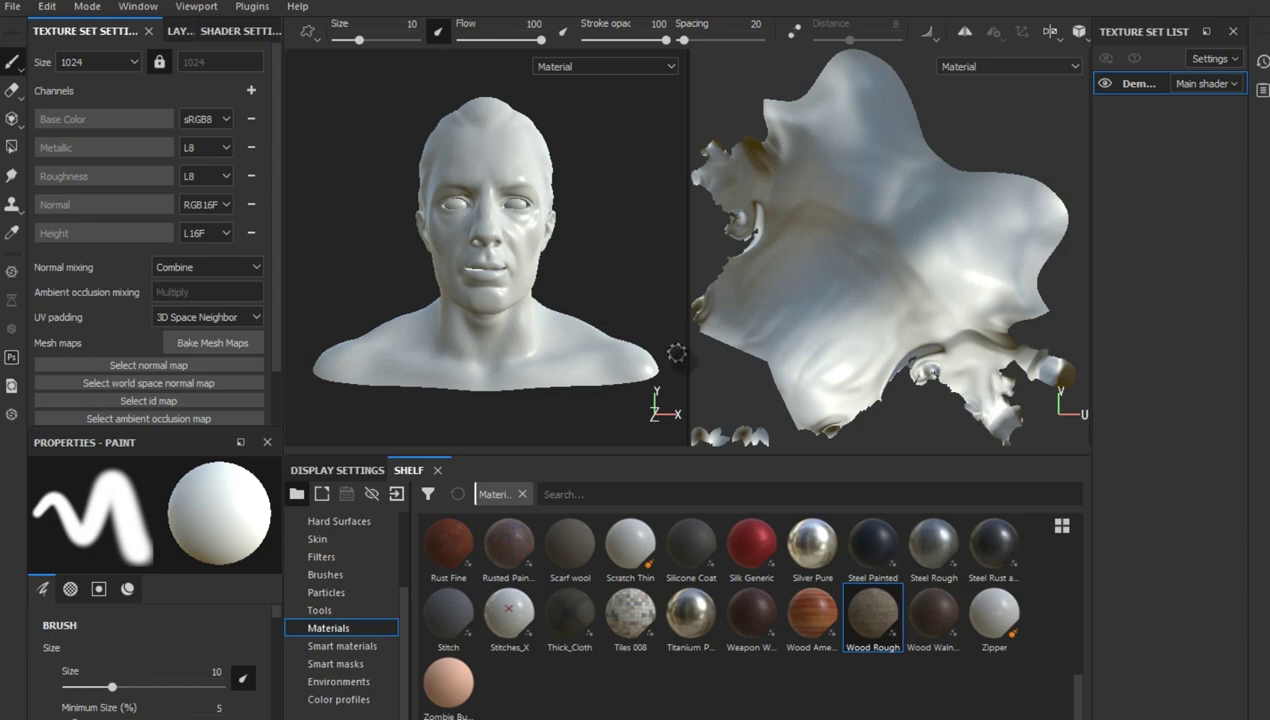
Step: Bake the DemoHead mesh maps at a 2048 output size
{"action": "left_click_drag", "start_coordinate": [687, 366], "coordinate": [920, 366]}
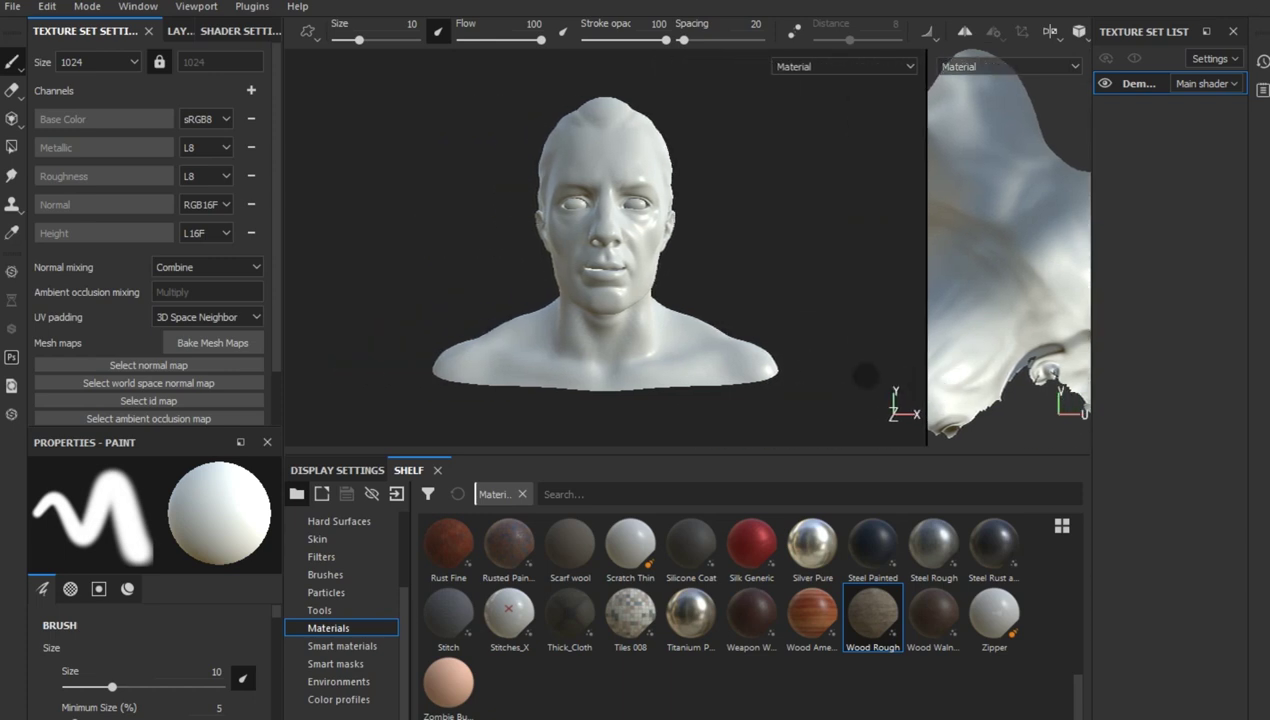
{"action": "left_click_drag", "start_coordinate": [668, 341], "coordinate": [731, 352], "text": "alt"}
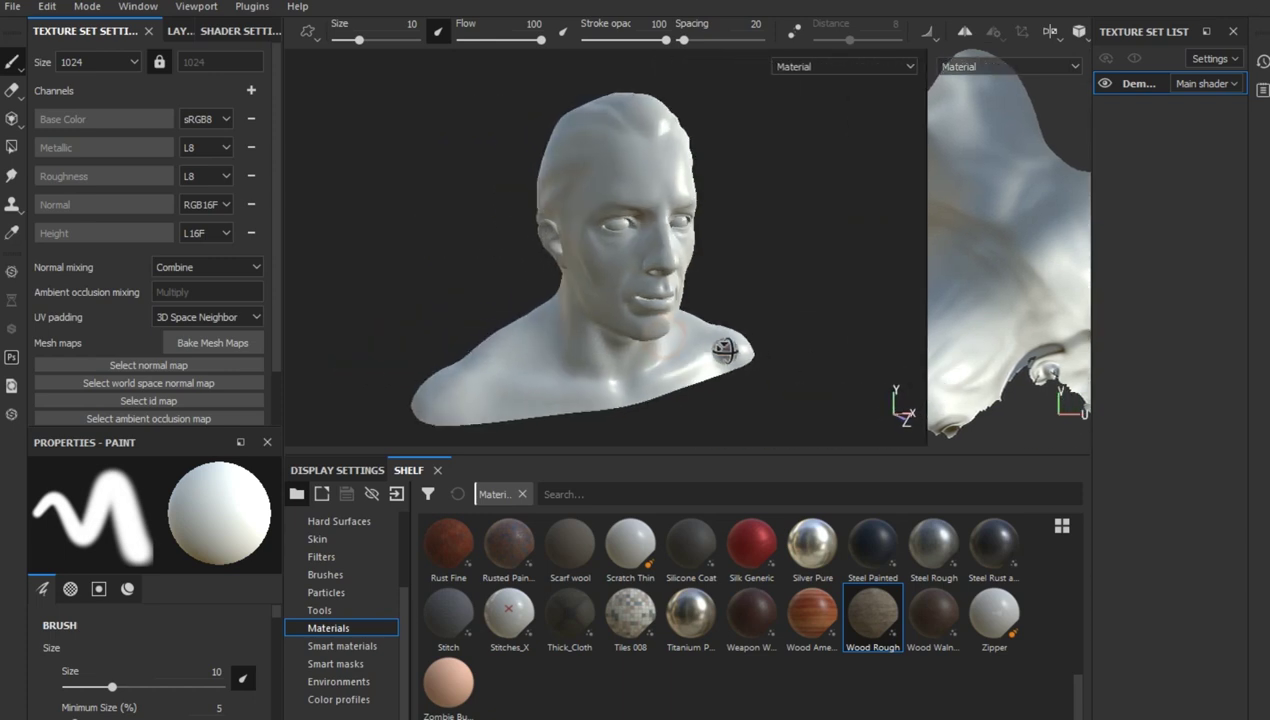
{"action": "left_click", "coordinate": [243, 350]}
{"action": "left_click", "coordinate": [650, 120]}
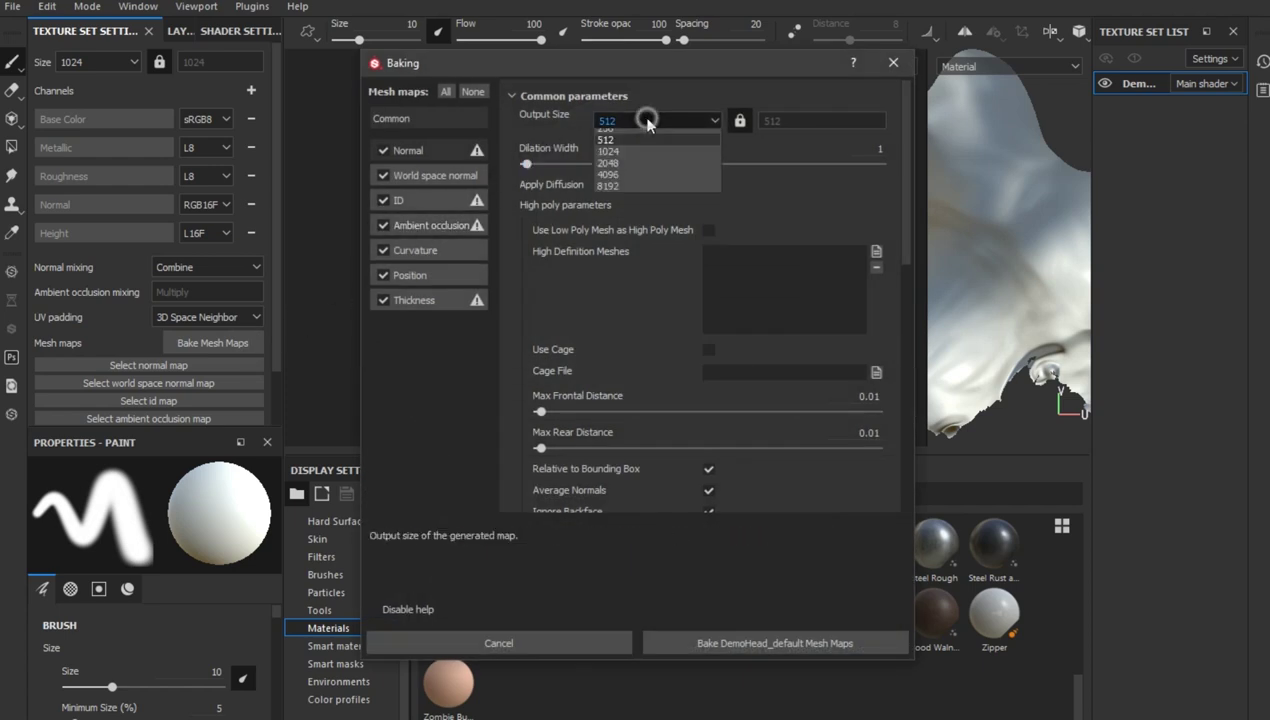
{"action": "left_click", "coordinate": [640, 206]}
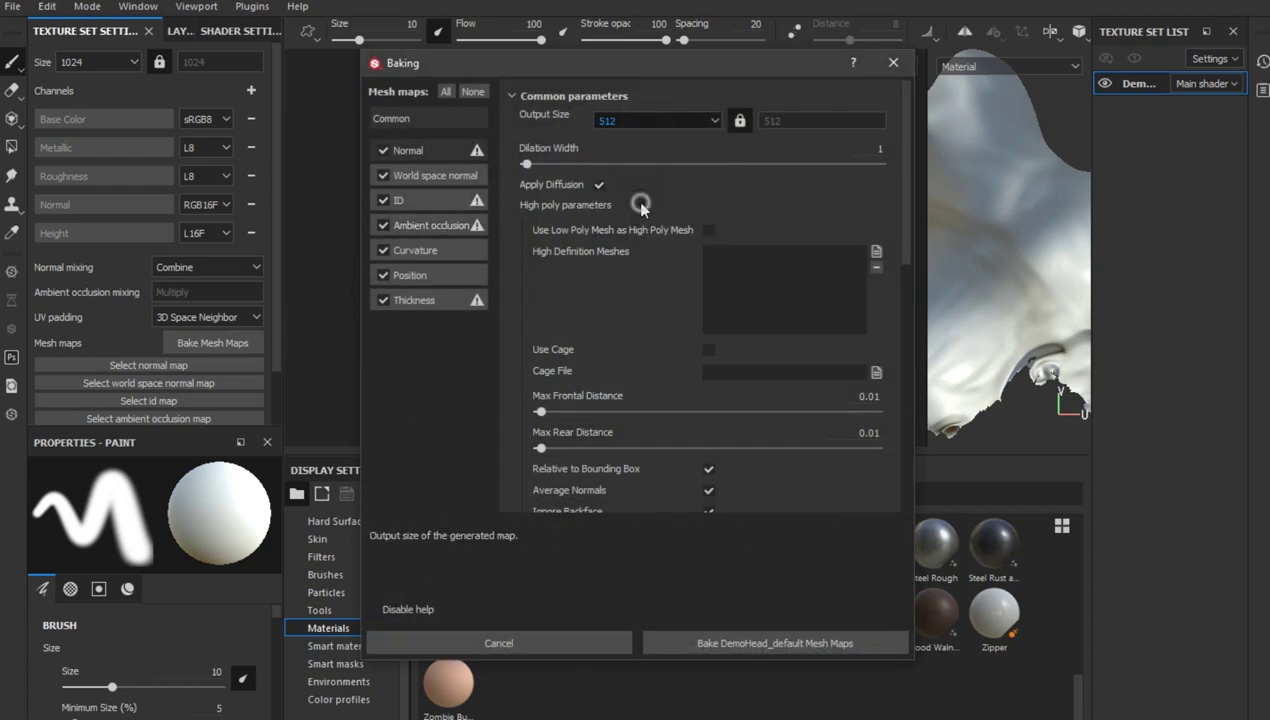
{"action": "left_click", "coordinate": [731, 645]}
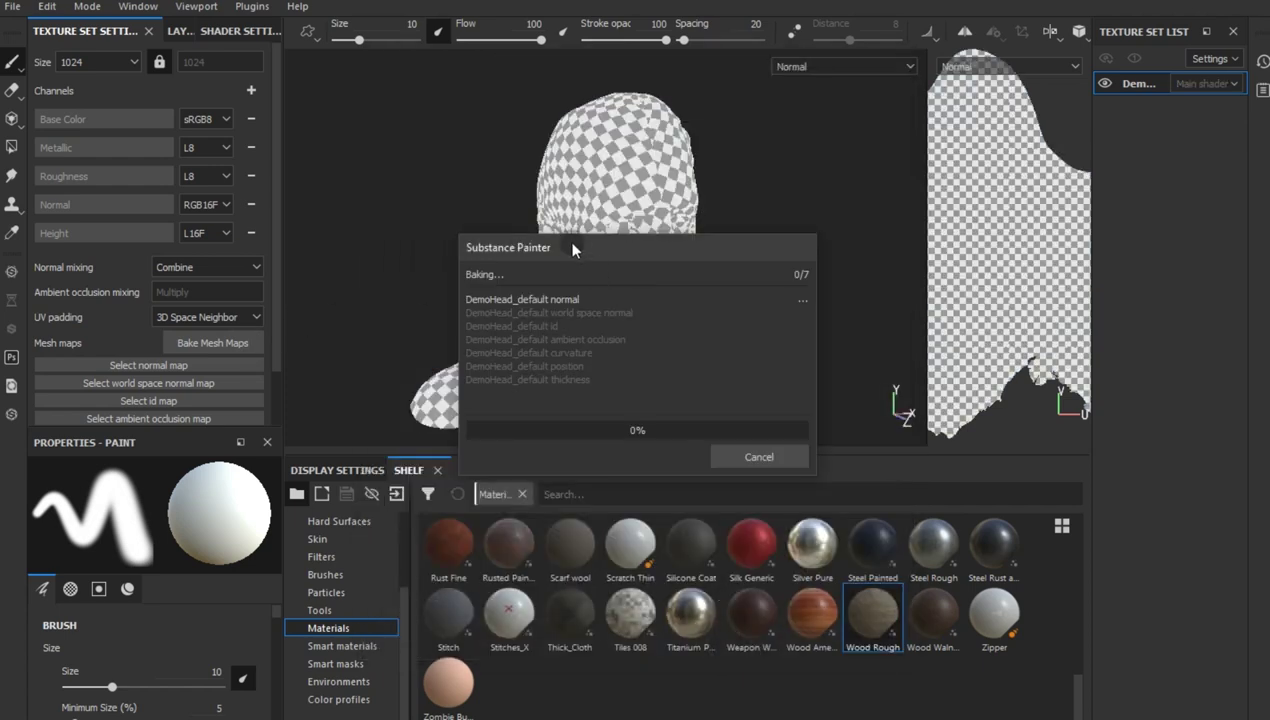
{"action": "left_click_drag", "start_coordinate": [572, 254], "coordinate": [557, 462]}
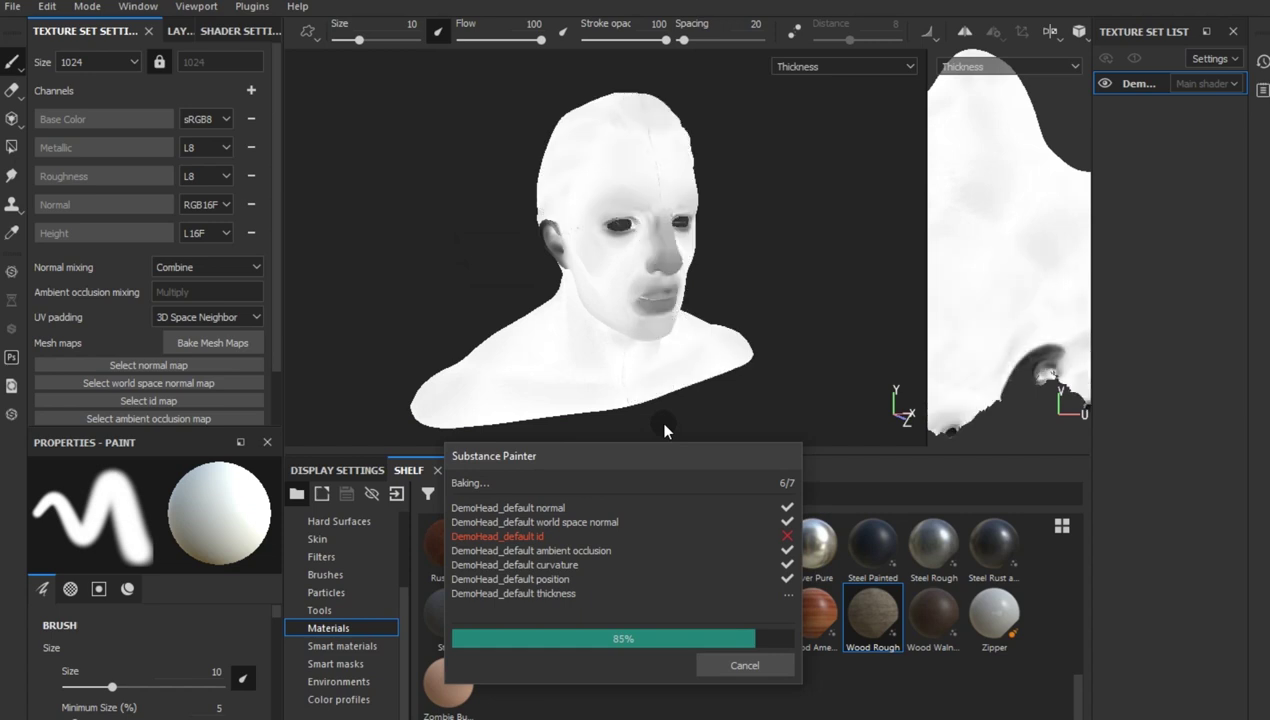
{"action": "left_click", "coordinate": [714, 667]}
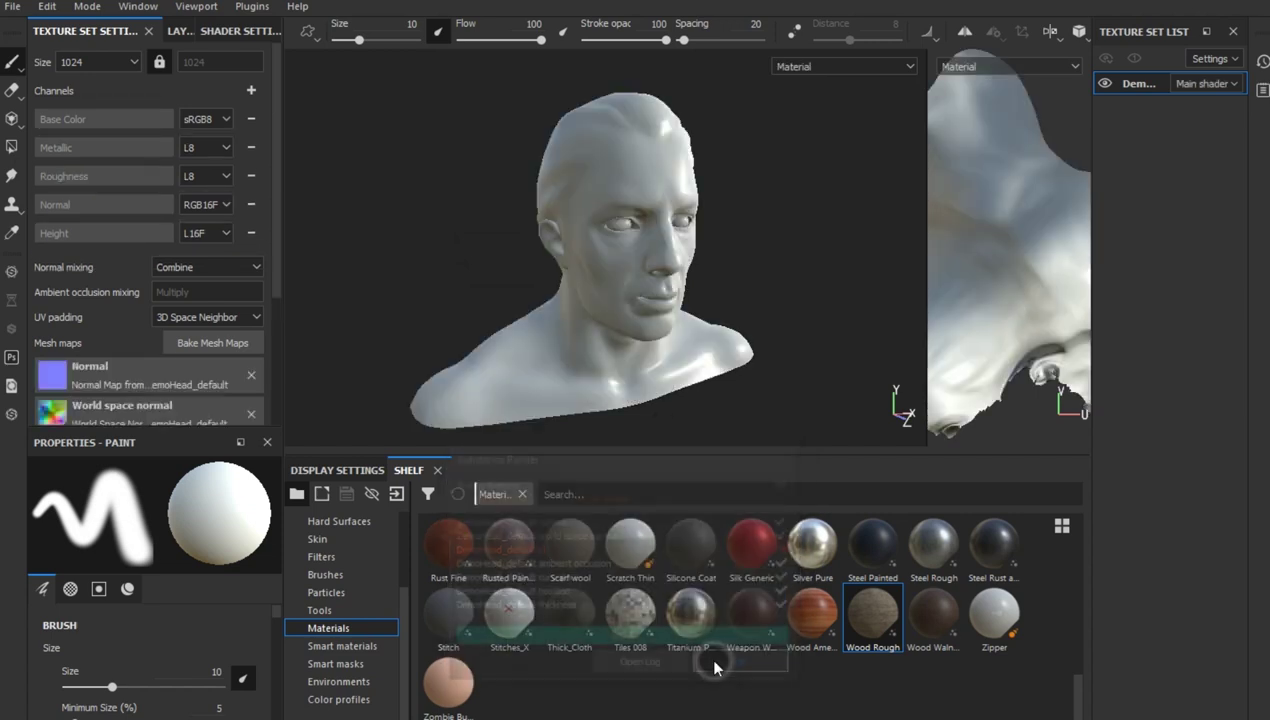
Step: Add two fill layers to the layer stack and show the baked maps in the shelf
{"action": "left_click", "coordinate": [172, 31]}
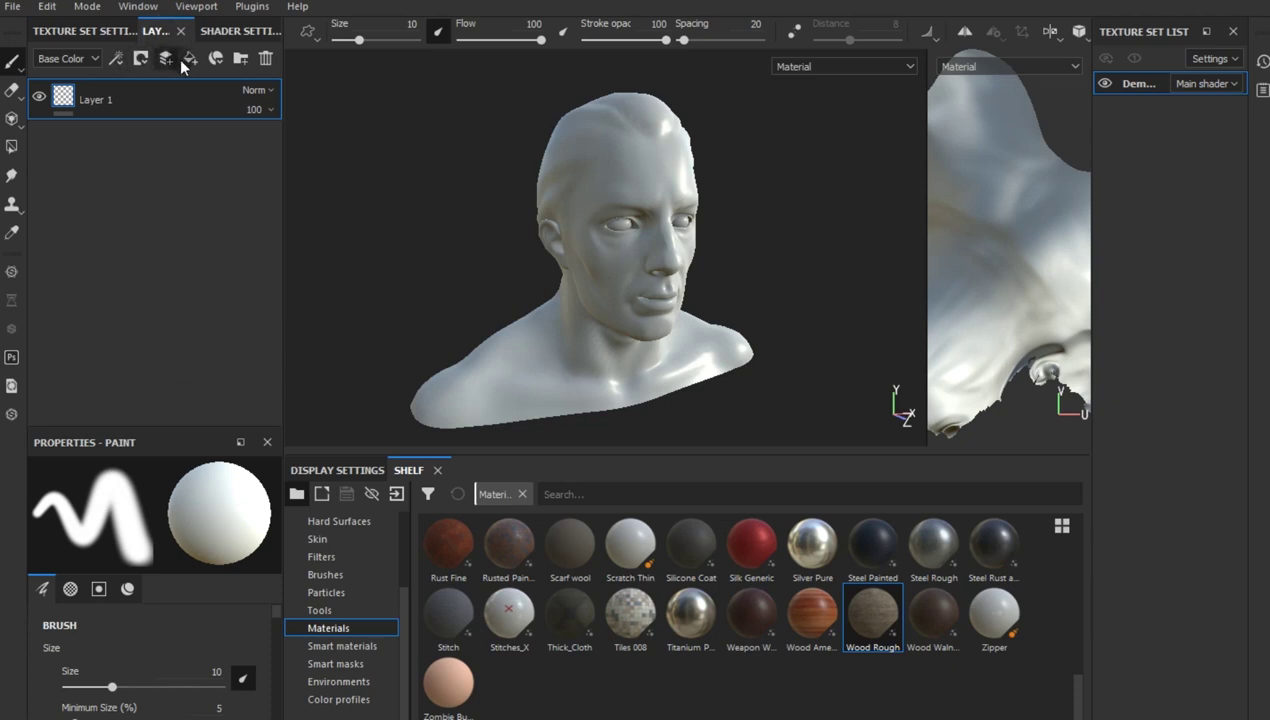
{"action": "left_click", "coordinate": [190, 58]}
{"action": "left_click", "coordinate": [190, 58]}
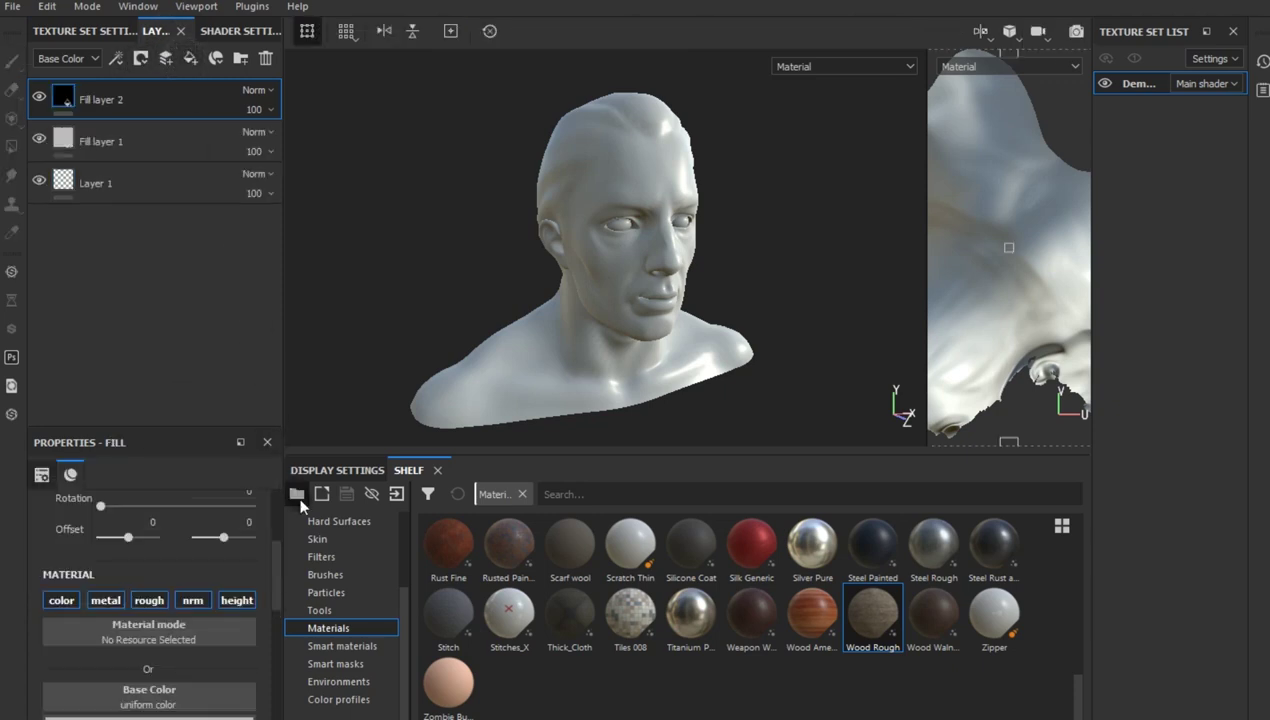
{"action": "scroll", "coordinate": [345, 550], "scroll_direction": "up", "scroll_amount": 3}
{"action": "left_click", "coordinate": [343, 556]}
{"action": "left_click", "coordinate": [325, 539]}
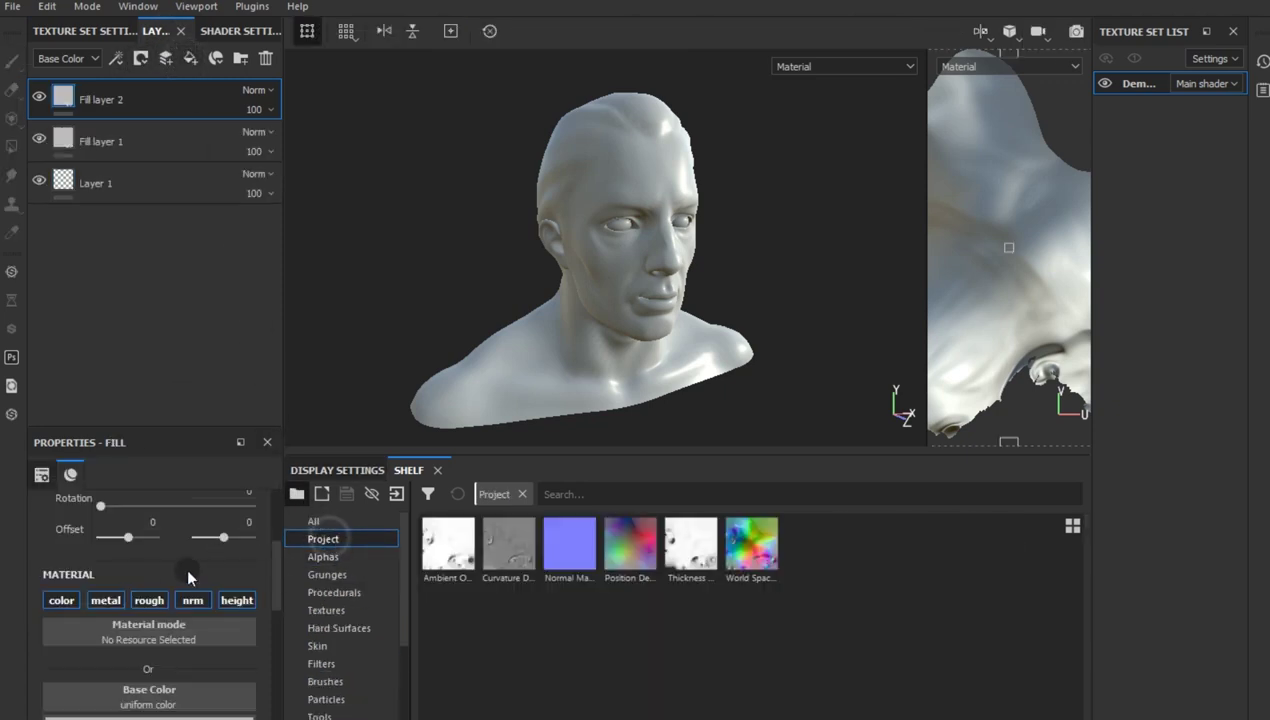
Step: Turn off metal, roughness, normal and height on Fill layer 2 and use ambient occlusion as Base Color
{"action": "left_click", "coordinate": [105, 600]}
{"action": "left_click", "coordinate": [149, 600]}
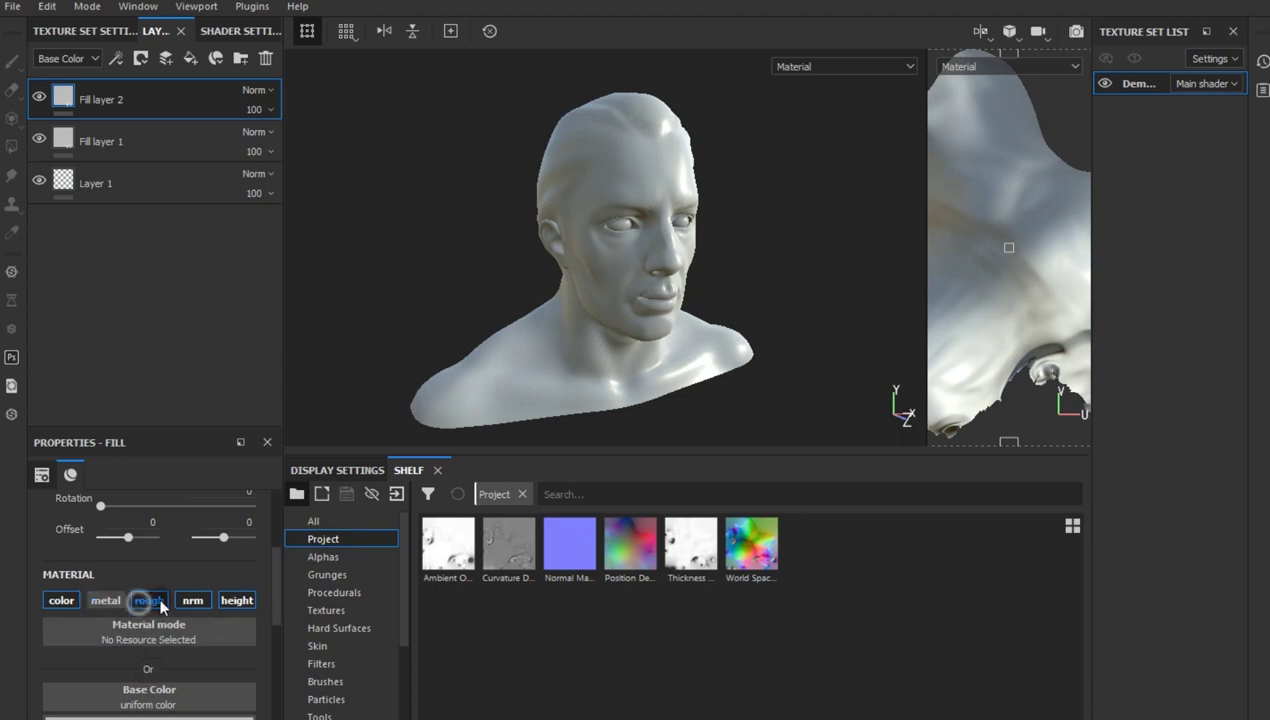
{"action": "left_click", "coordinate": [192, 600]}
{"action": "left_click", "coordinate": [240, 600]}
{"action": "scroll", "coordinate": [187, 629], "scroll_direction": "down", "scroll_amount": 1}
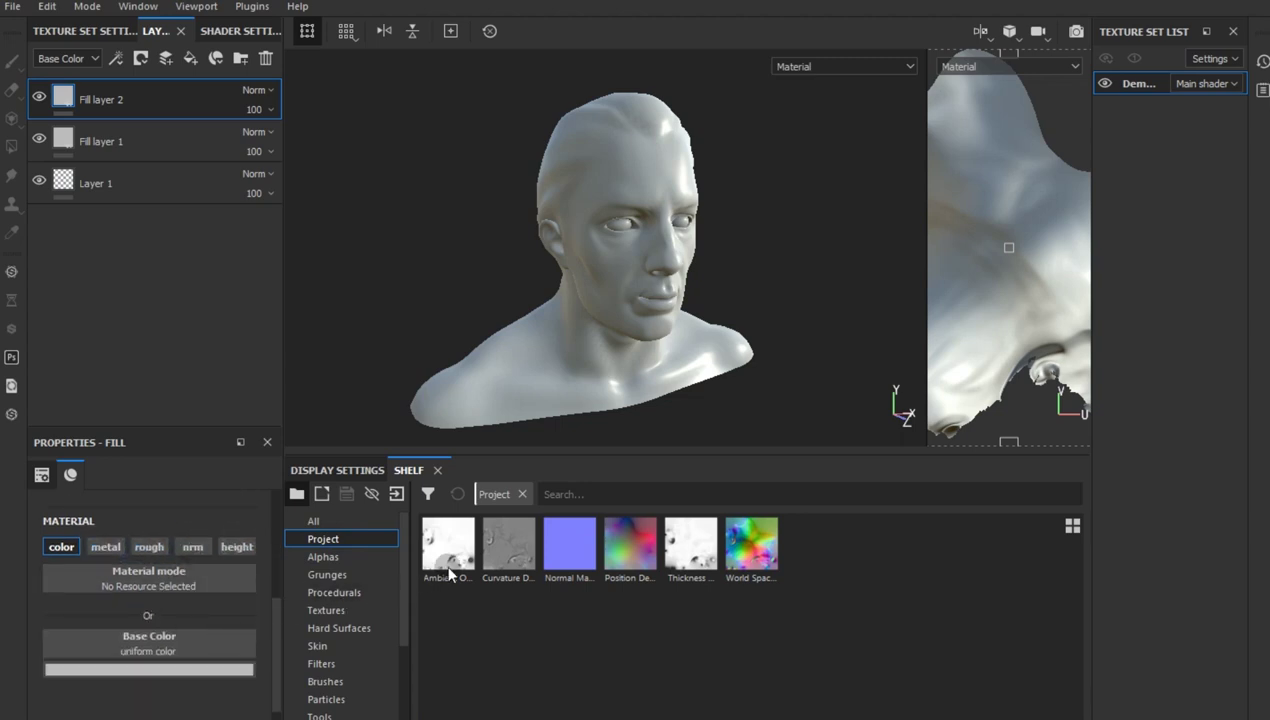
{"action": "left_click_drag", "start_coordinate": [448, 550], "coordinate": [213, 640]}
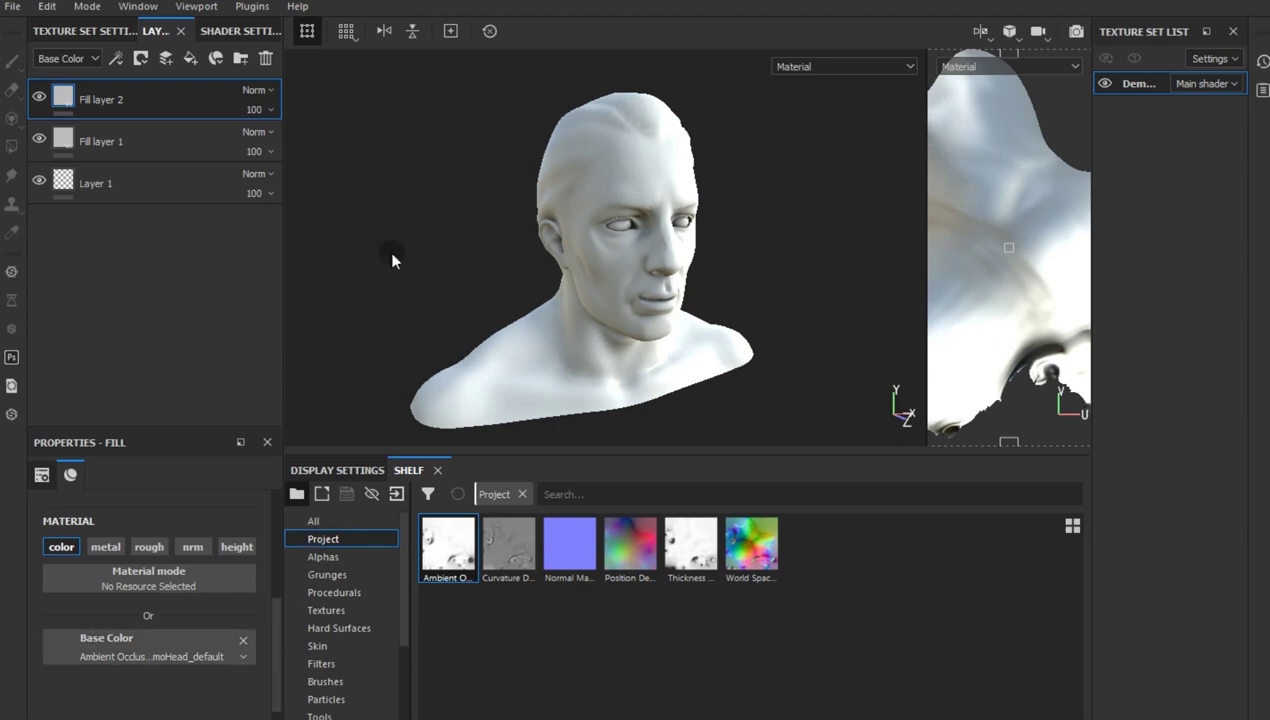
Step: Set Fill layer 2 to Multiply blending at 47 opacity
{"action": "left_click", "coordinate": [252, 96]}
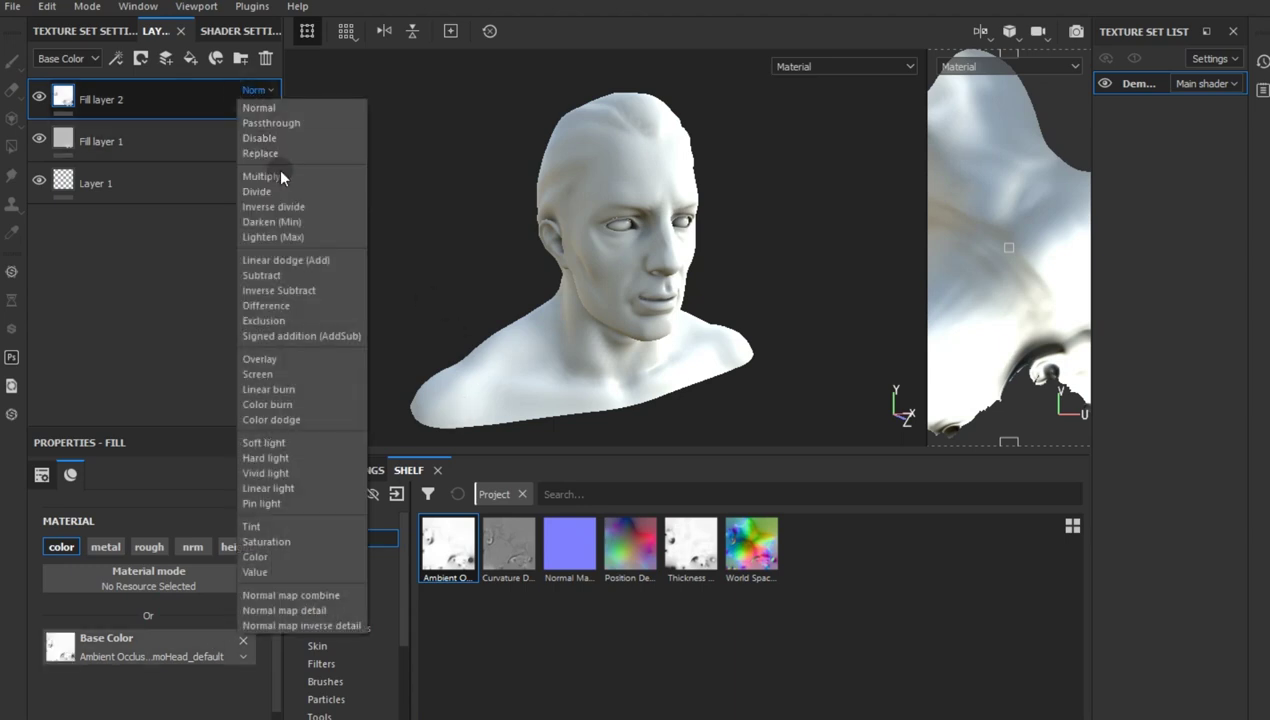
{"action": "left_click", "coordinate": [283, 174]}
{"action": "left_click", "coordinate": [259, 112]}
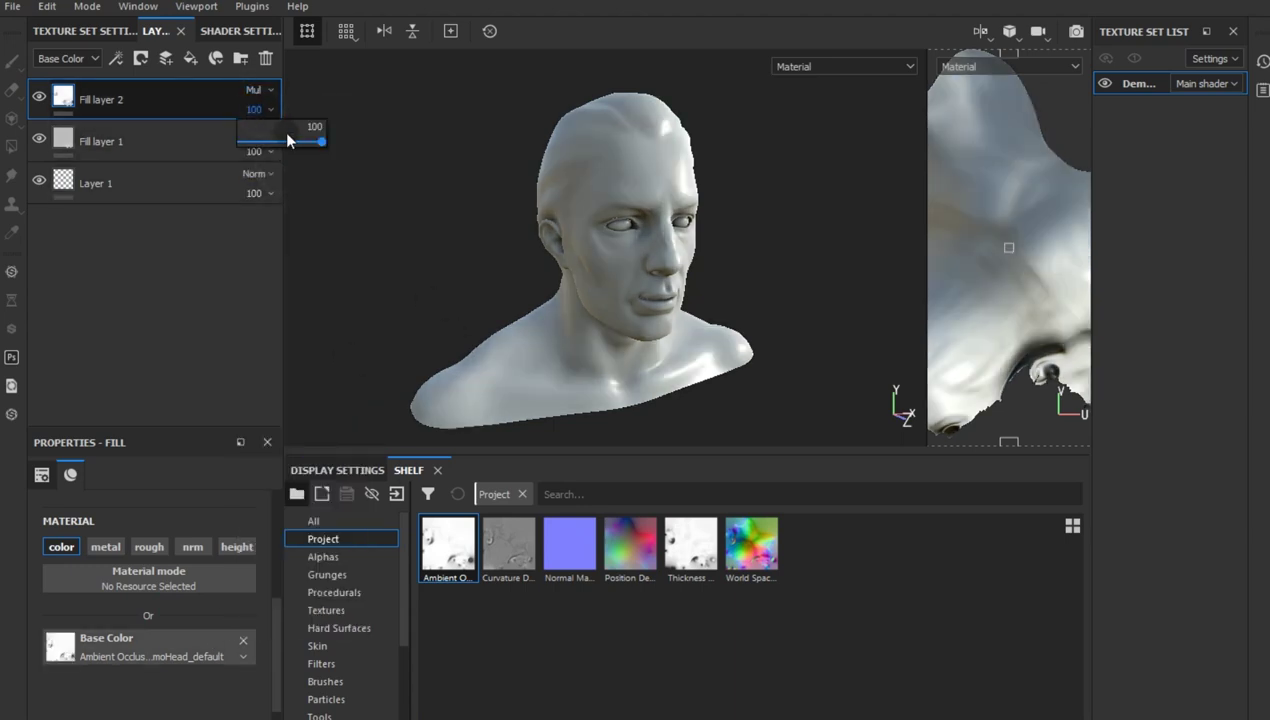
{"action": "left_click", "coordinate": [276, 140]}
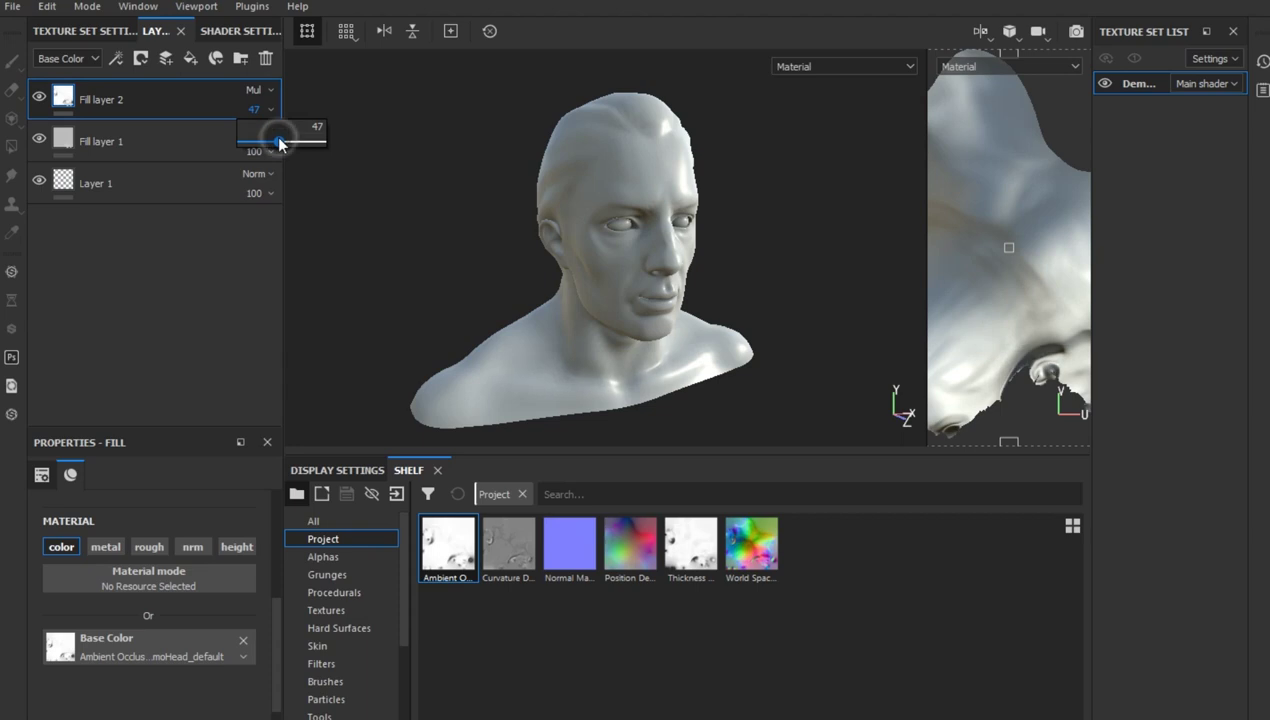
{"action": "left_click", "coordinate": [164, 150]}
{"action": "scroll", "coordinate": [345, 643], "scroll_direction": "down", "scroll_amount": 3}
{"action": "left_click", "coordinate": [340, 627]}
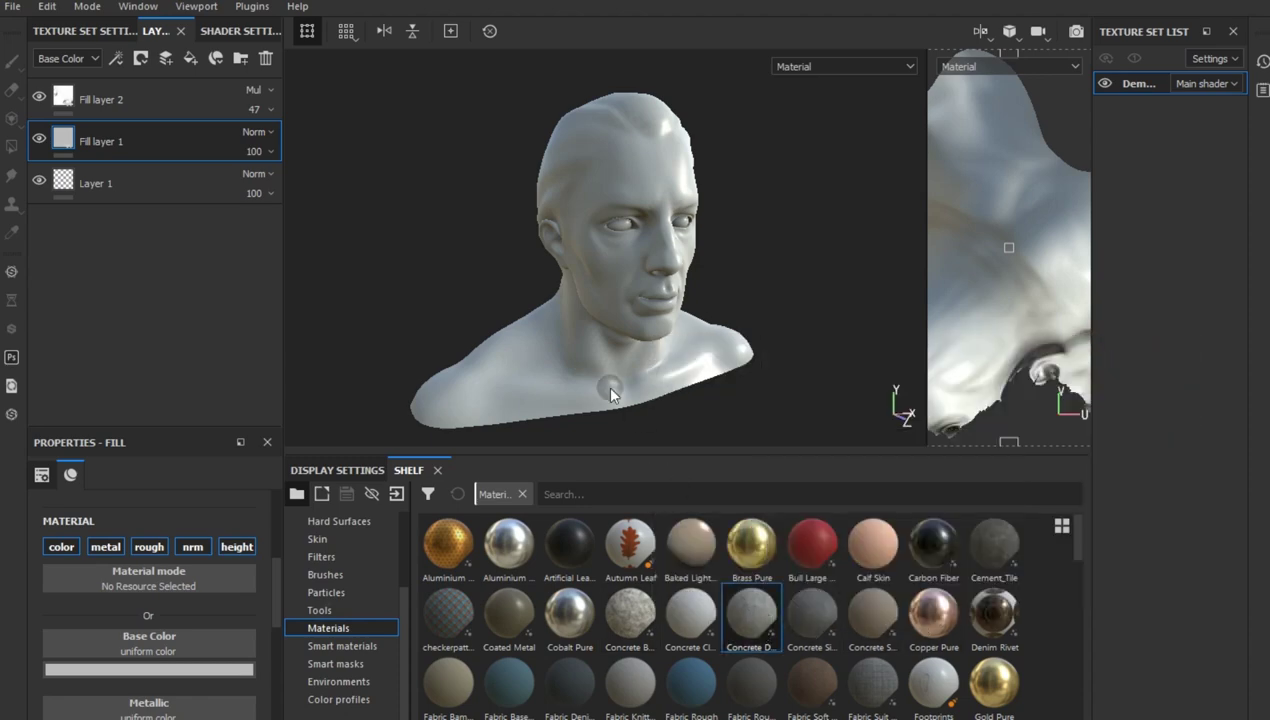
Step: Apply Concrete Dusty to Fill layer 1 and re-enable its normal channel
{"action": "mouse_move", "coordinate": [762, 632]}
{"action": "left_mouse_down"}
{"action": "mouse_move", "coordinate": [603, 325]}
{"action": "mouse_move", "coordinate": [539, 312]}
{"action": "mouse_move", "coordinate": [508, 323]}
{"action": "left_mouse_up"}
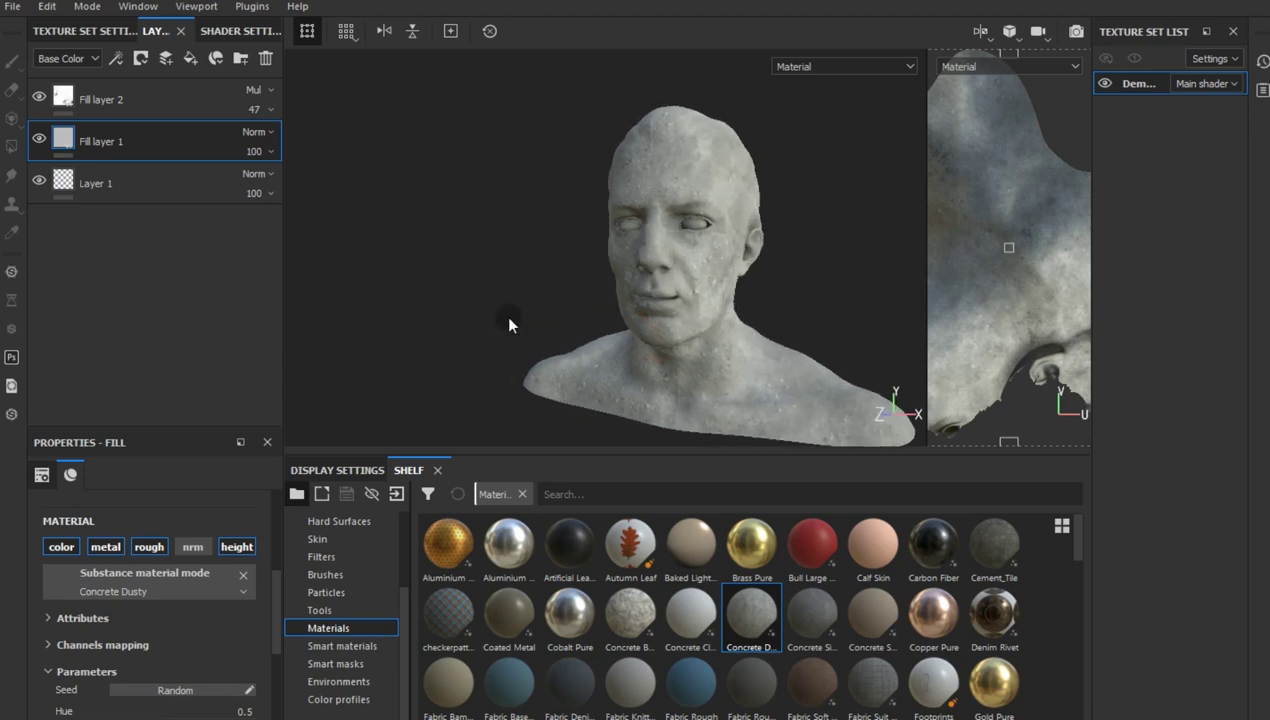
{"action": "left_click_drag", "start_coordinate": [697, 372], "coordinate": [590, 330], "text": "alt"}
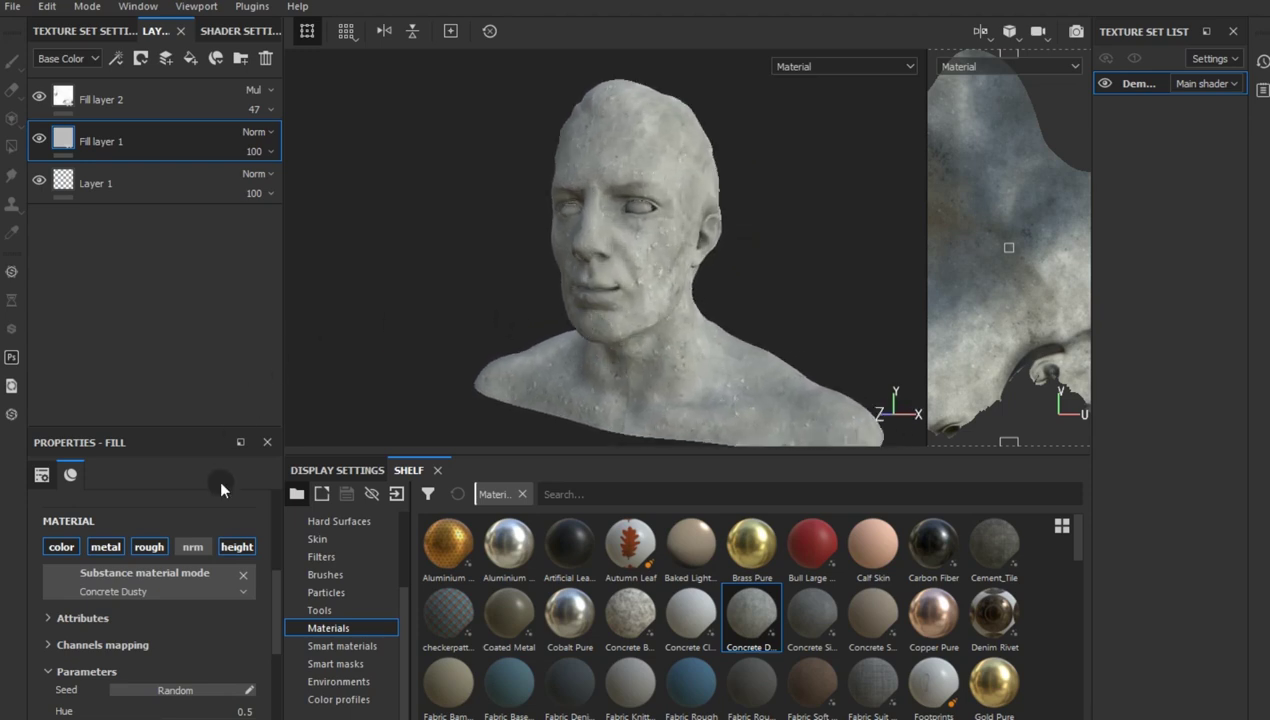
{"action": "left_click", "coordinate": [178, 547]}
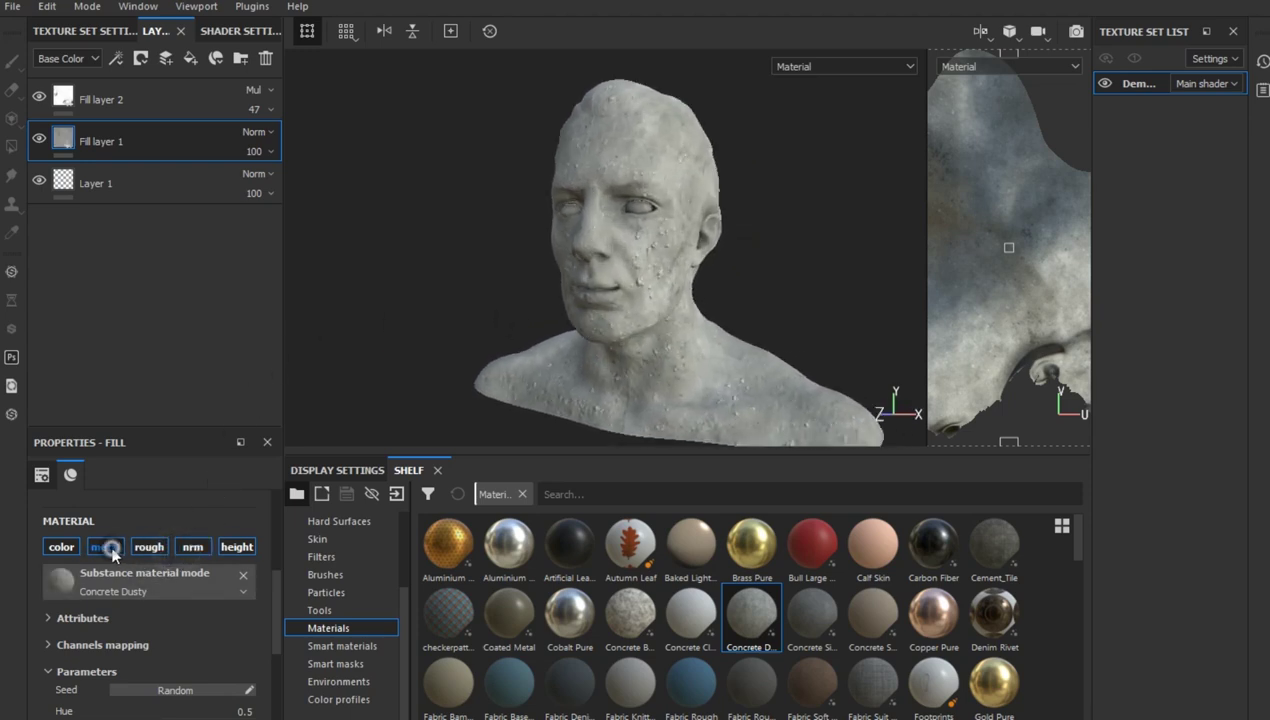
{"action": "scroll", "coordinate": [142, 607], "scroll_direction": "down", "scroll_amount": 2}
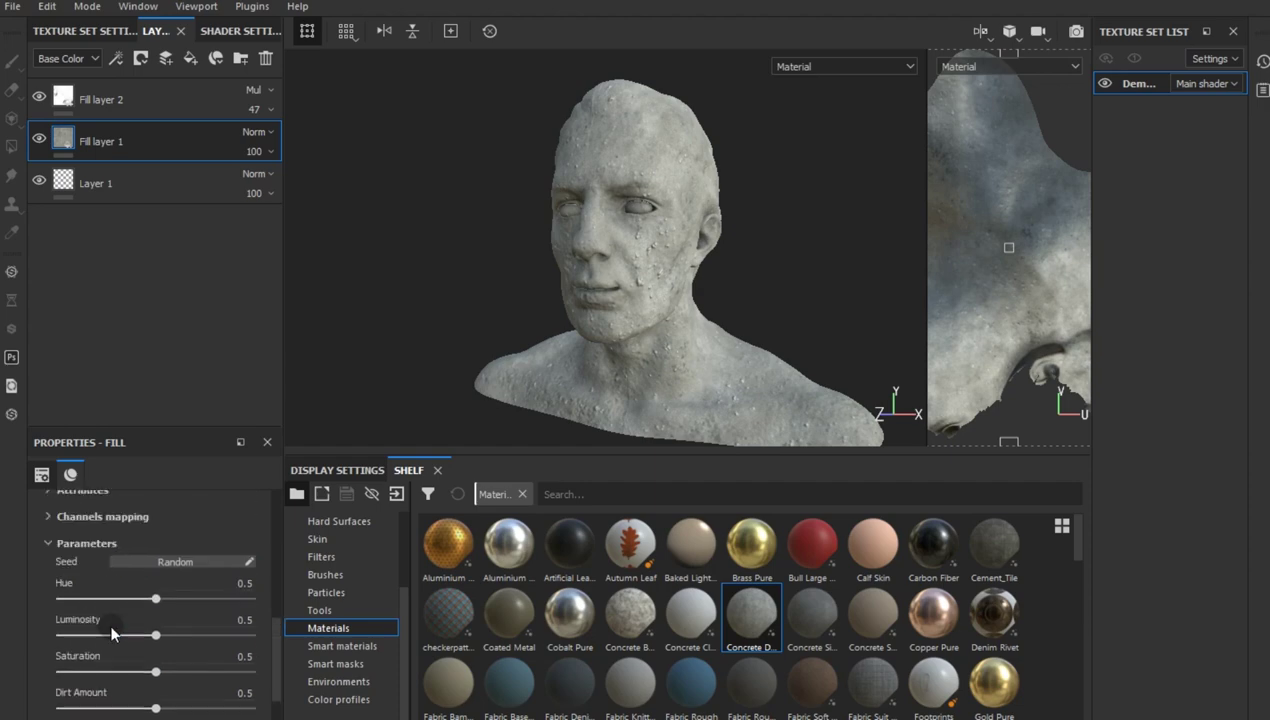
{"action": "scroll", "coordinate": [109, 621], "scroll_direction": "up", "scroll_amount": 5}
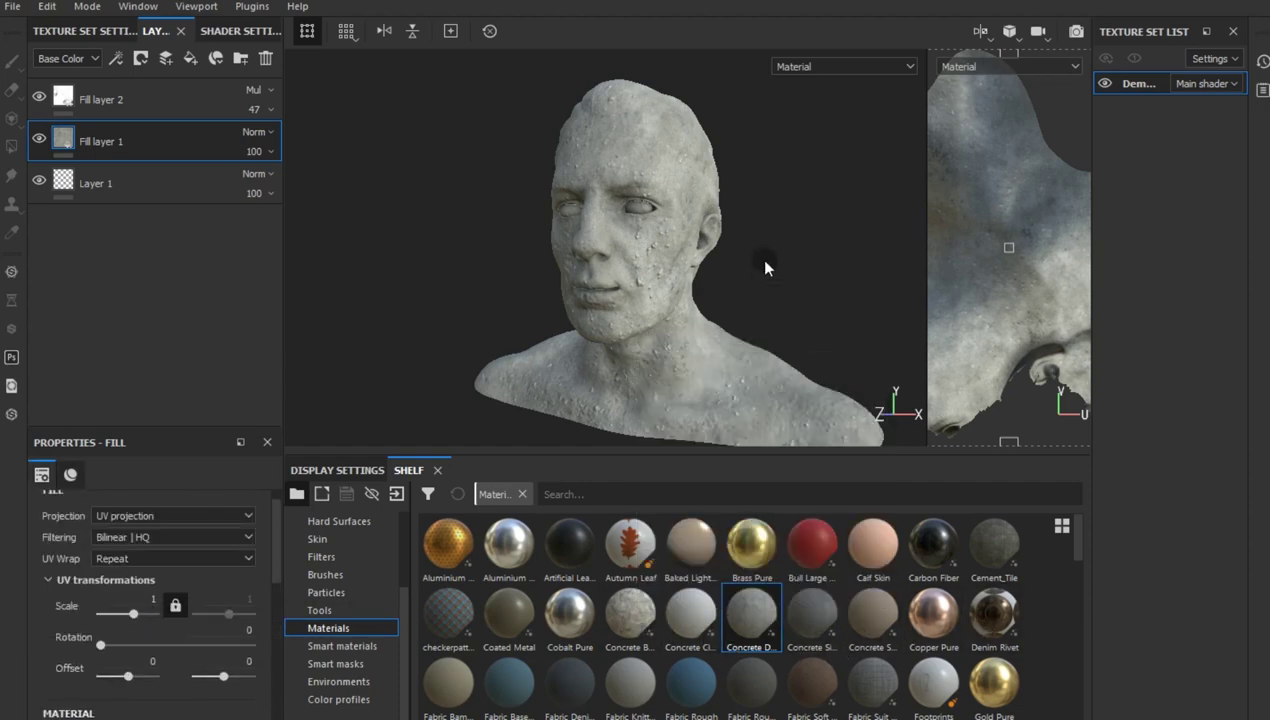
{"action": "scroll", "coordinate": [662, 322], "scroll_direction": "up", "scroll_amount": 1}
{"action": "scroll", "coordinate": [665, 334], "scroll_direction": "up", "scroll_amount": 3}
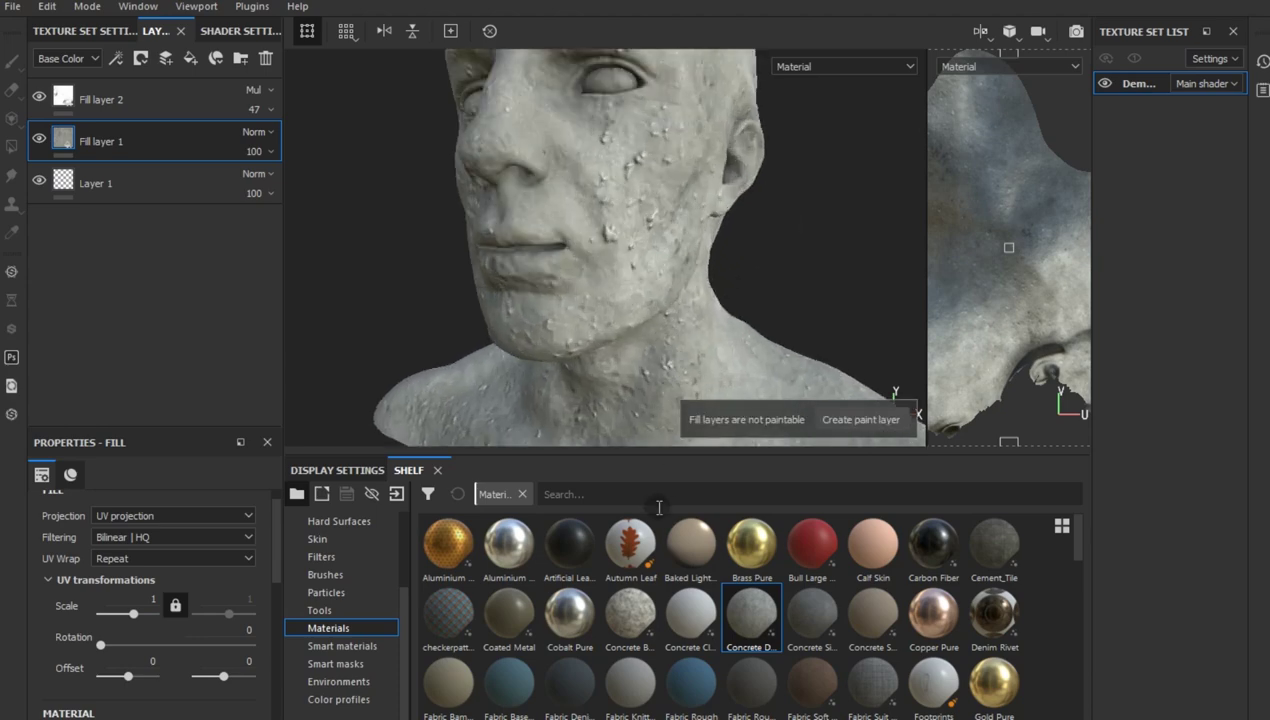
Step: Swap Fill layer 1's material to Concrete Bare and turn off its metal channel
{"action": "left_click_drag", "start_coordinate": [630, 615], "coordinate": [266, 465]}
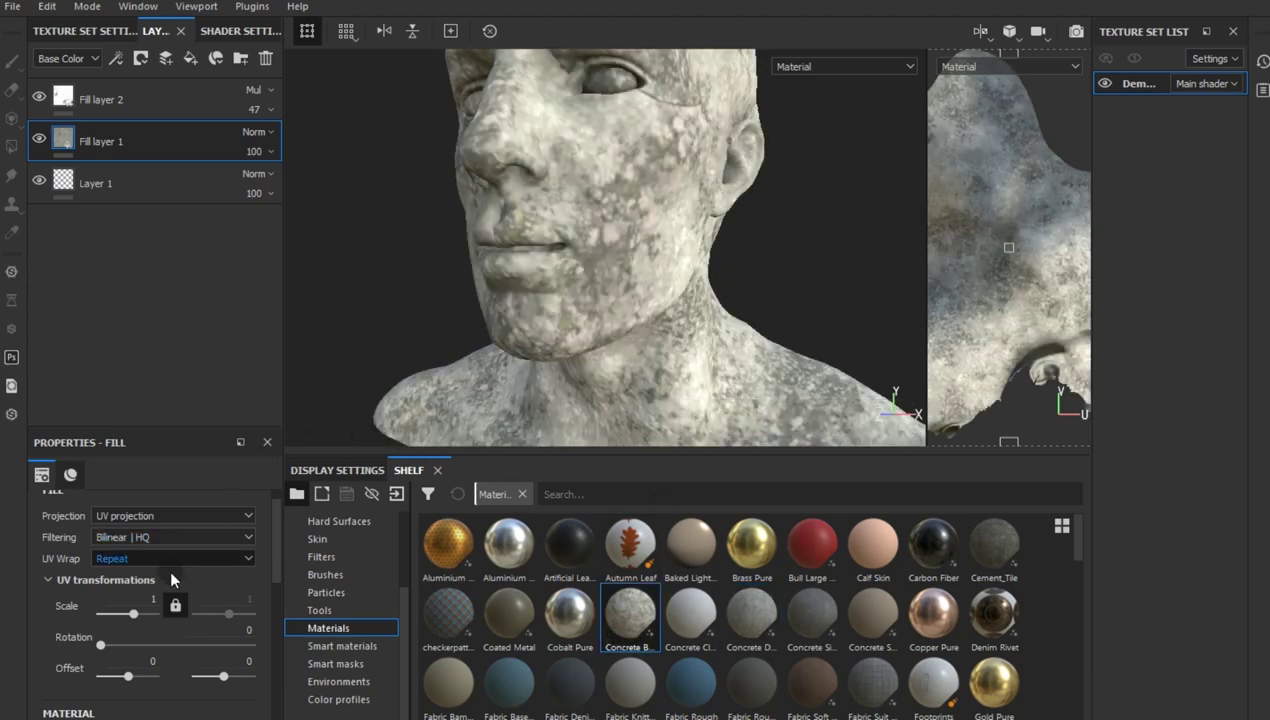
{"action": "scroll", "coordinate": [88, 550], "scroll_direction": "down", "scroll_amount": 3}
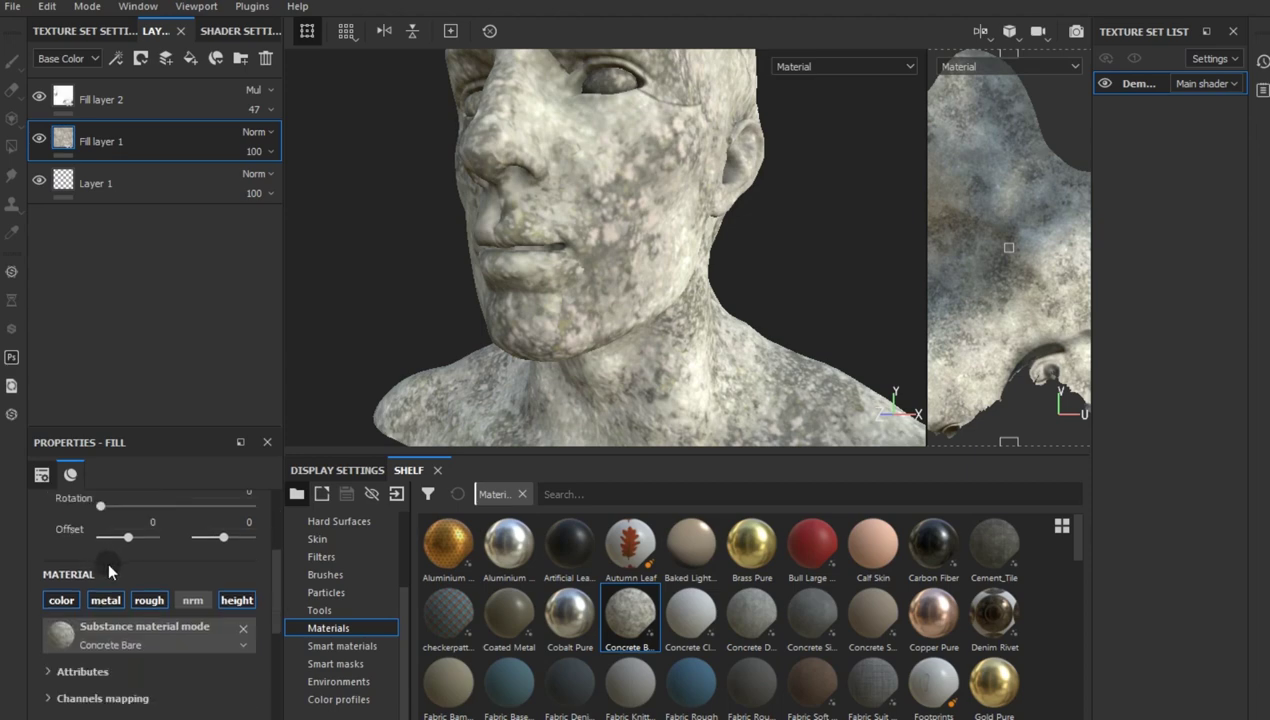
{"action": "left_click", "coordinate": [105, 600]}
{"action": "scroll", "coordinate": [180, 597], "scroll_direction": "down", "scroll_amount": 2}
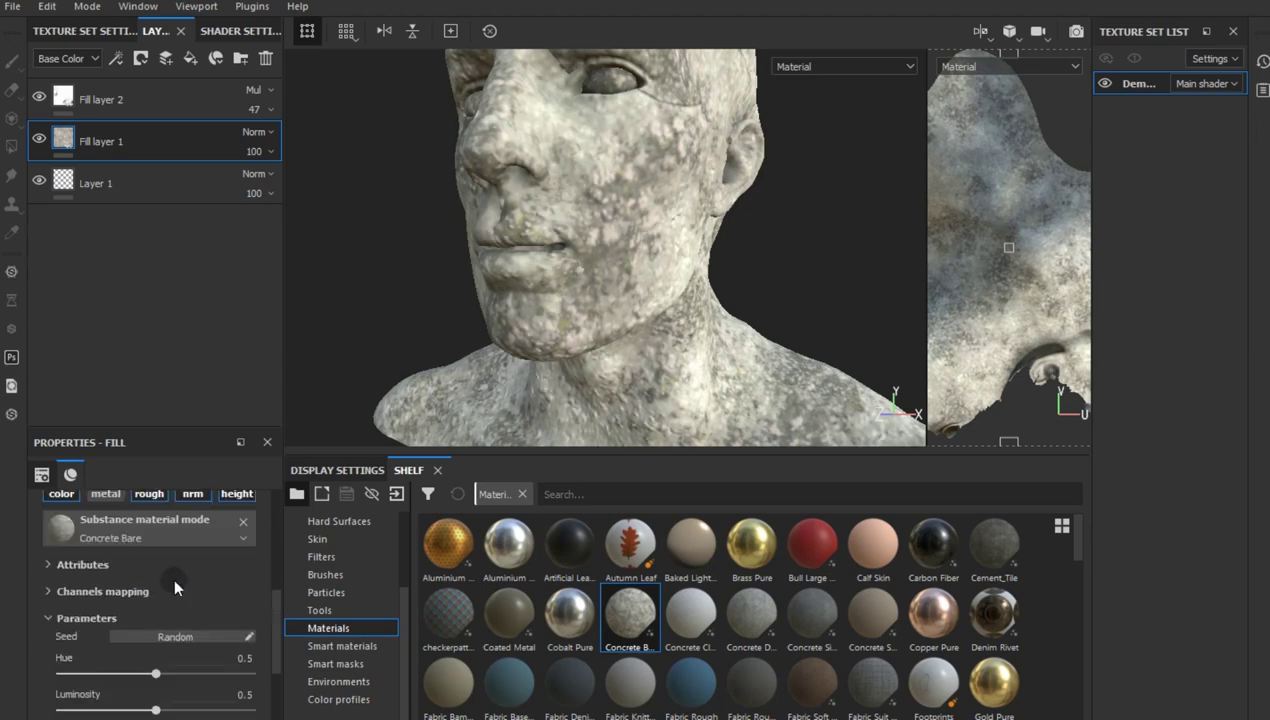
{"action": "scroll", "coordinate": [152, 568], "scroll_direction": "down", "scroll_amount": 5}
{"action": "scroll", "coordinate": [150, 568], "scroll_direction": "up", "scroll_amount": 3}
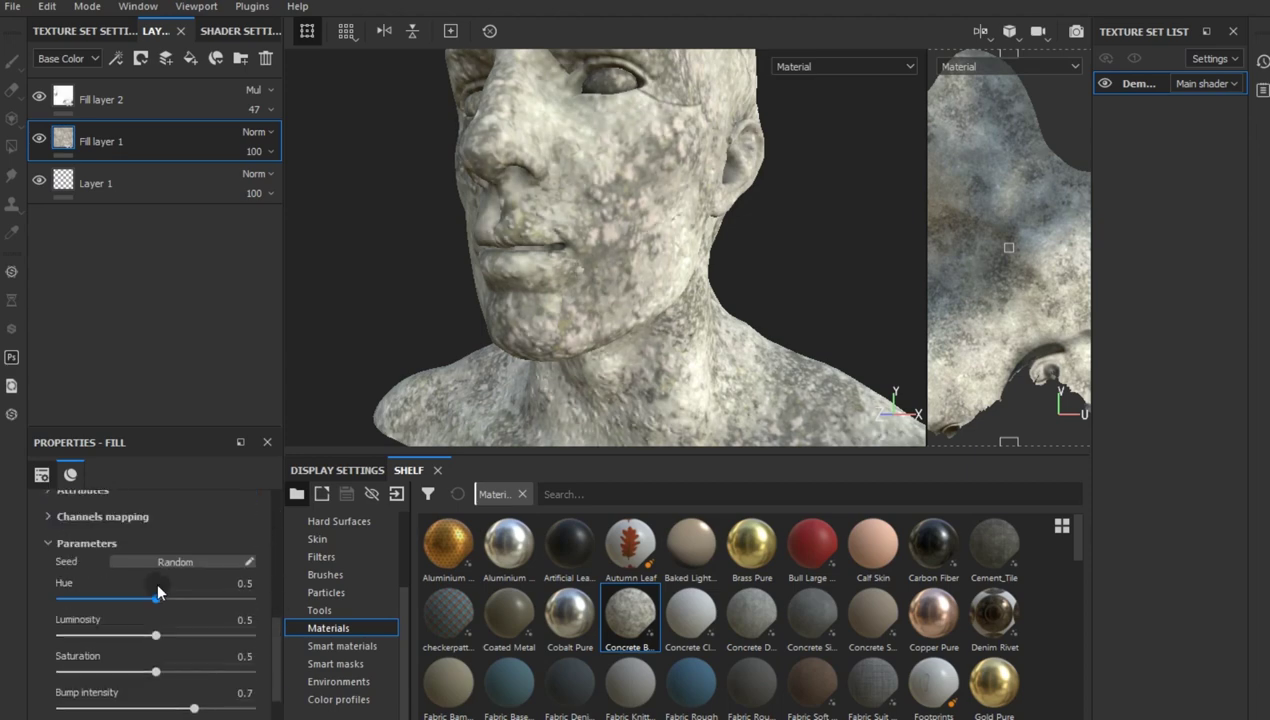
{"action": "scroll", "coordinate": [140, 567], "scroll_direction": "up", "scroll_amount": 2}
{"action": "scroll", "coordinate": [165, 582], "scroll_direction": "up", "scroll_amount": 4}
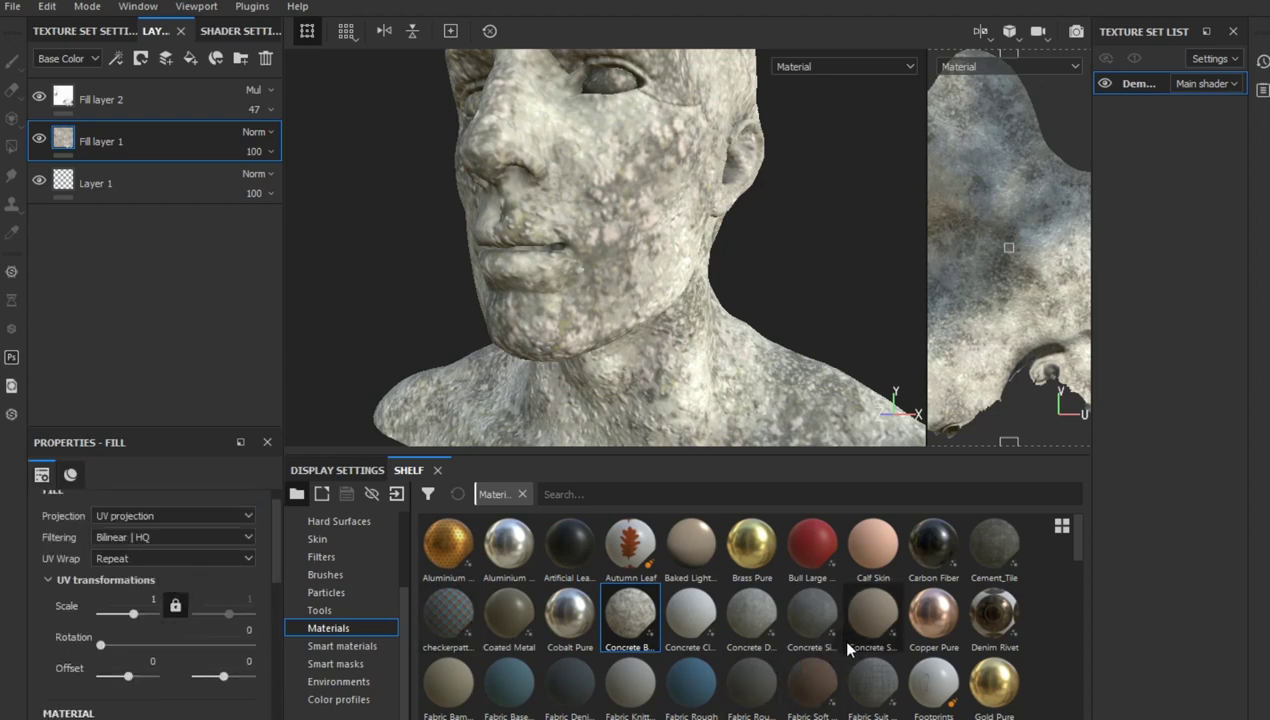
Step: Try the Concrete Clean, Concrete Dusty and Concrete Bare materials on Fill layer 1
{"action": "left_click", "coordinate": [704, 627]}
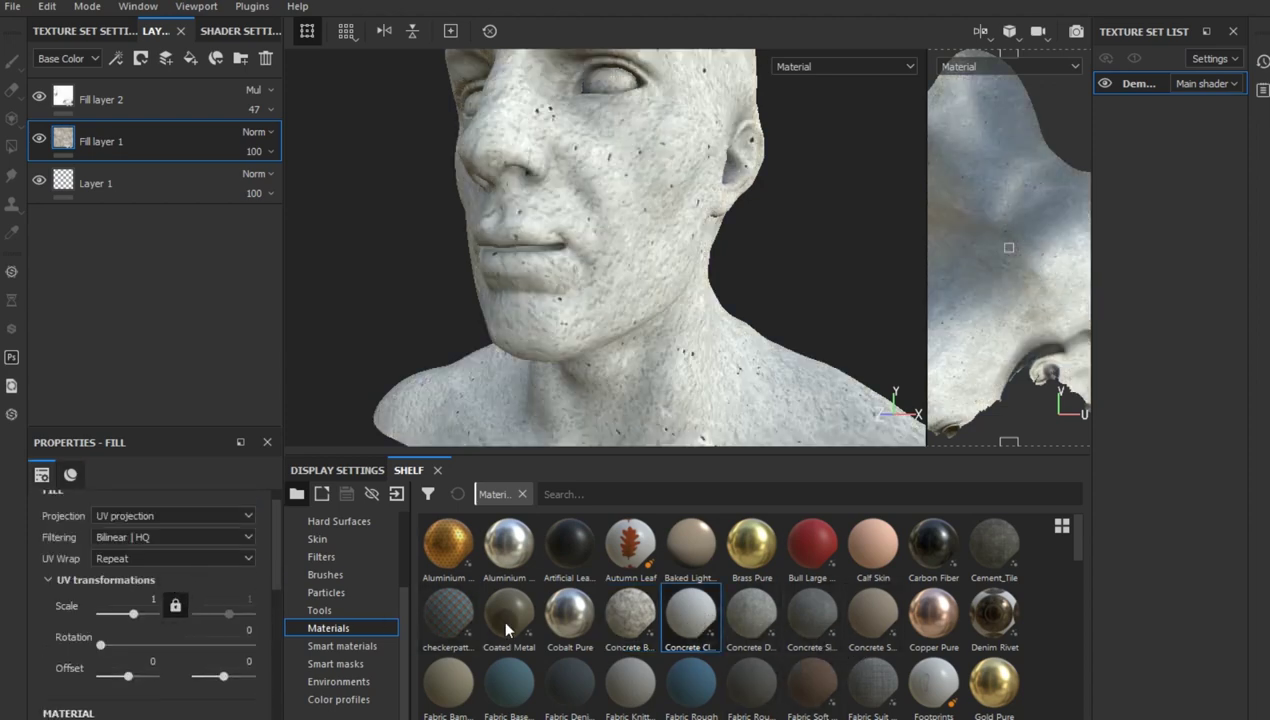
{"action": "scroll", "coordinate": [145, 637], "scroll_direction": "down", "scroll_amount": 3}
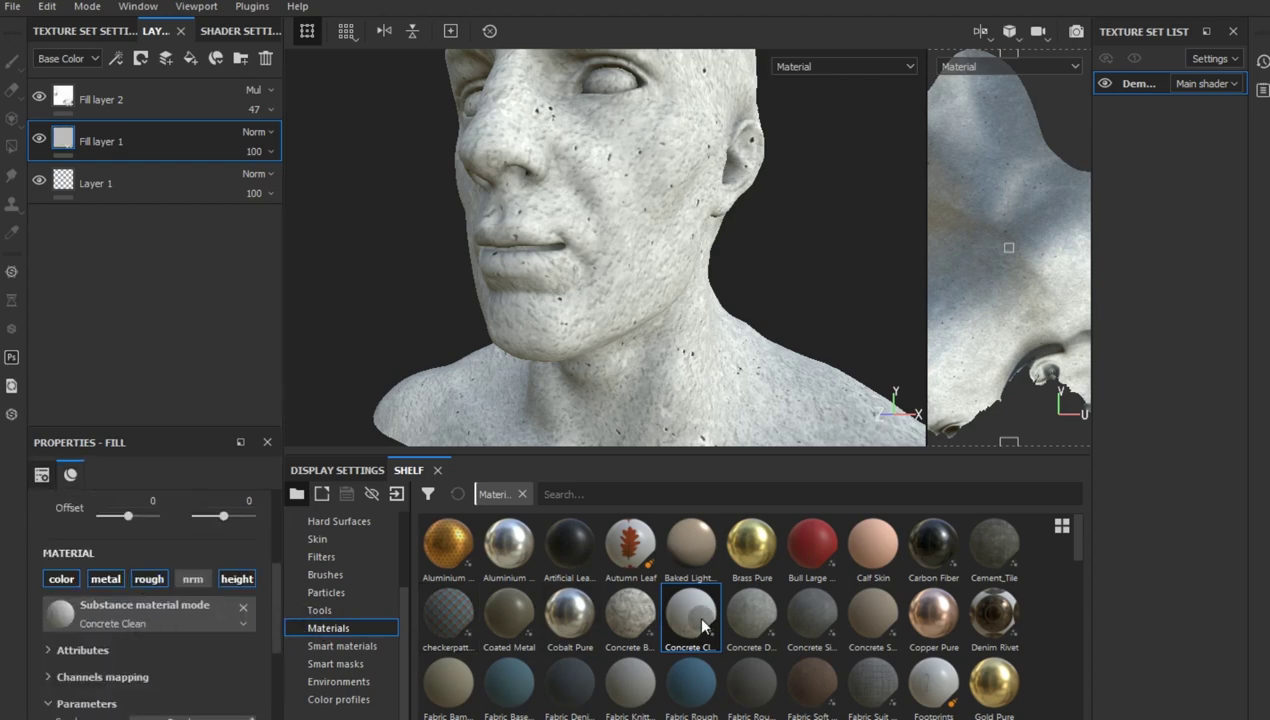
{"action": "left_click", "coordinate": [748, 612]}
{"action": "scroll", "coordinate": [194, 637], "scroll_direction": "down", "scroll_amount": 3}
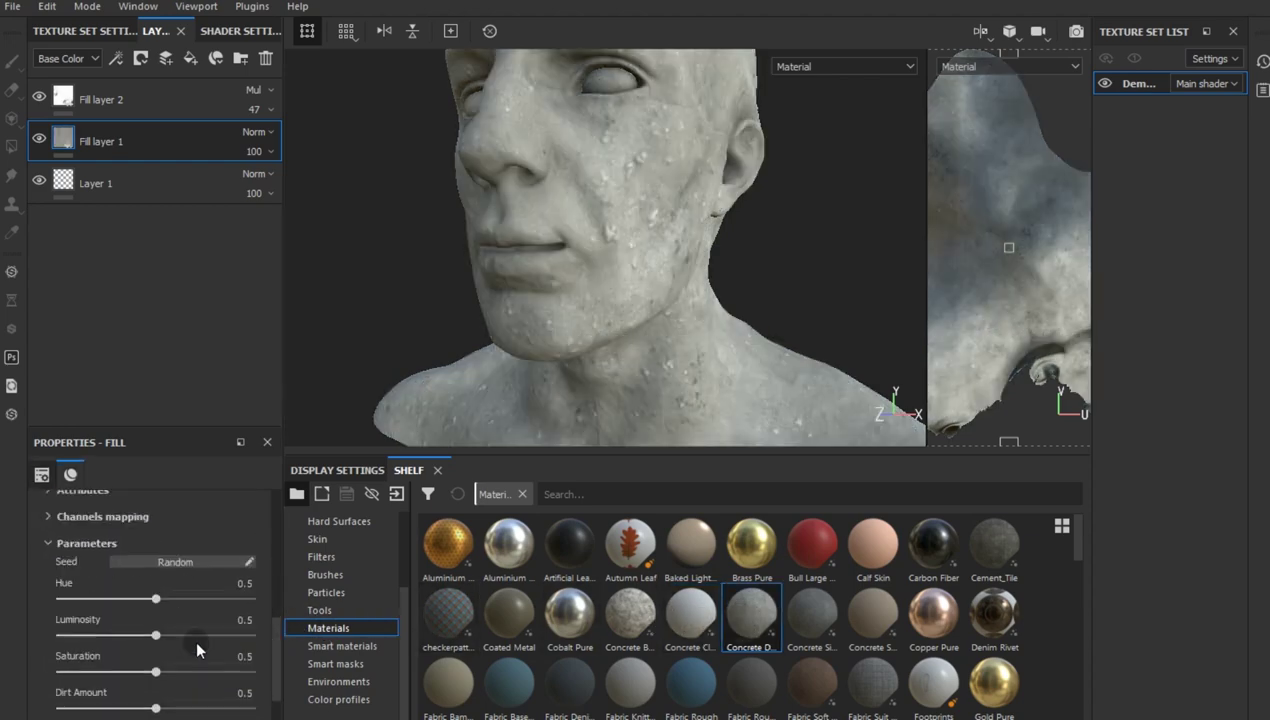
{"action": "scroll", "coordinate": [194, 637], "scroll_direction": "up", "scroll_amount": 4}
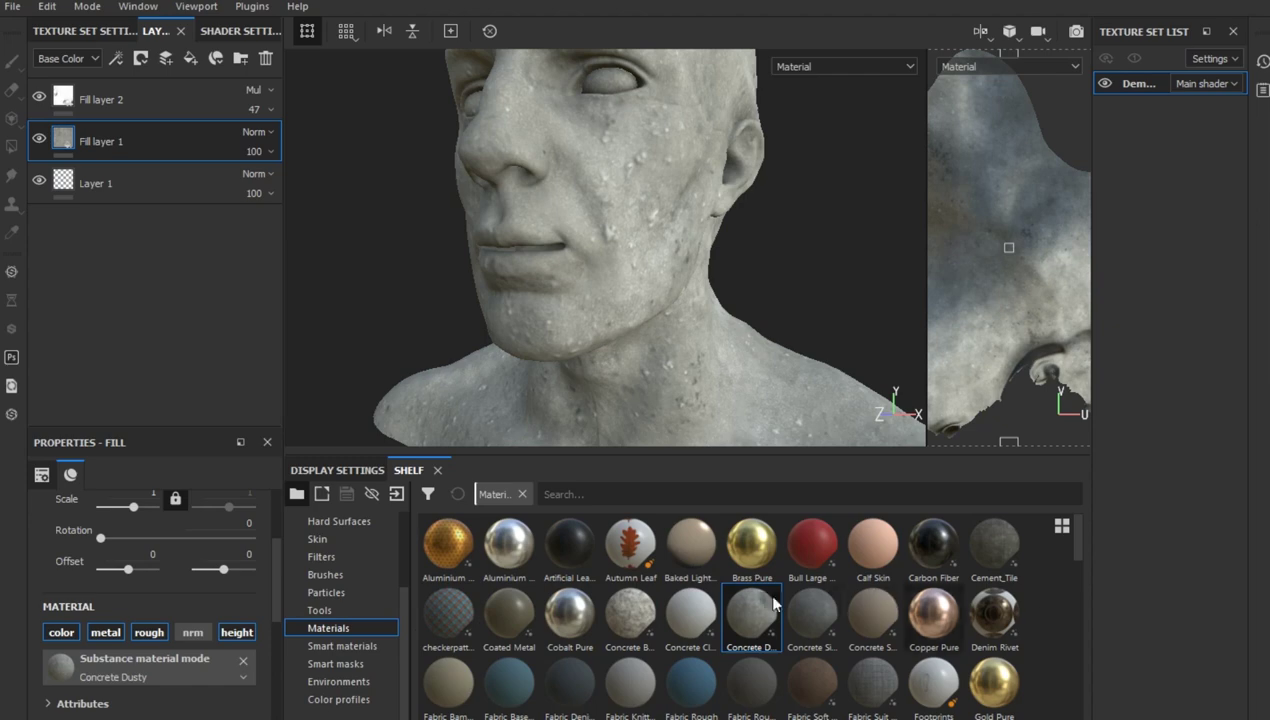
{"action": "left_click", "coordinate": [642, 612]}
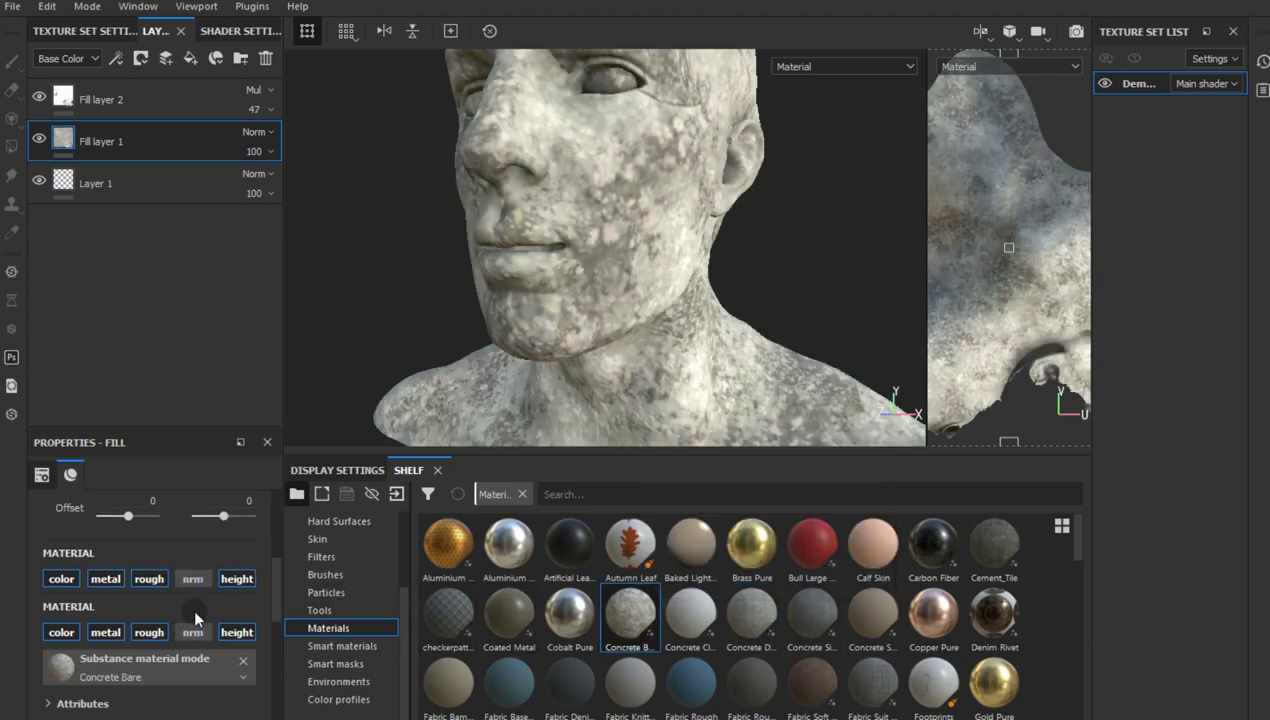
Step: Switch back to Concrete Clean and lower its concrete colour to about 0.67 grey
{"action": "left_click", "coordinate": [697, 621]}
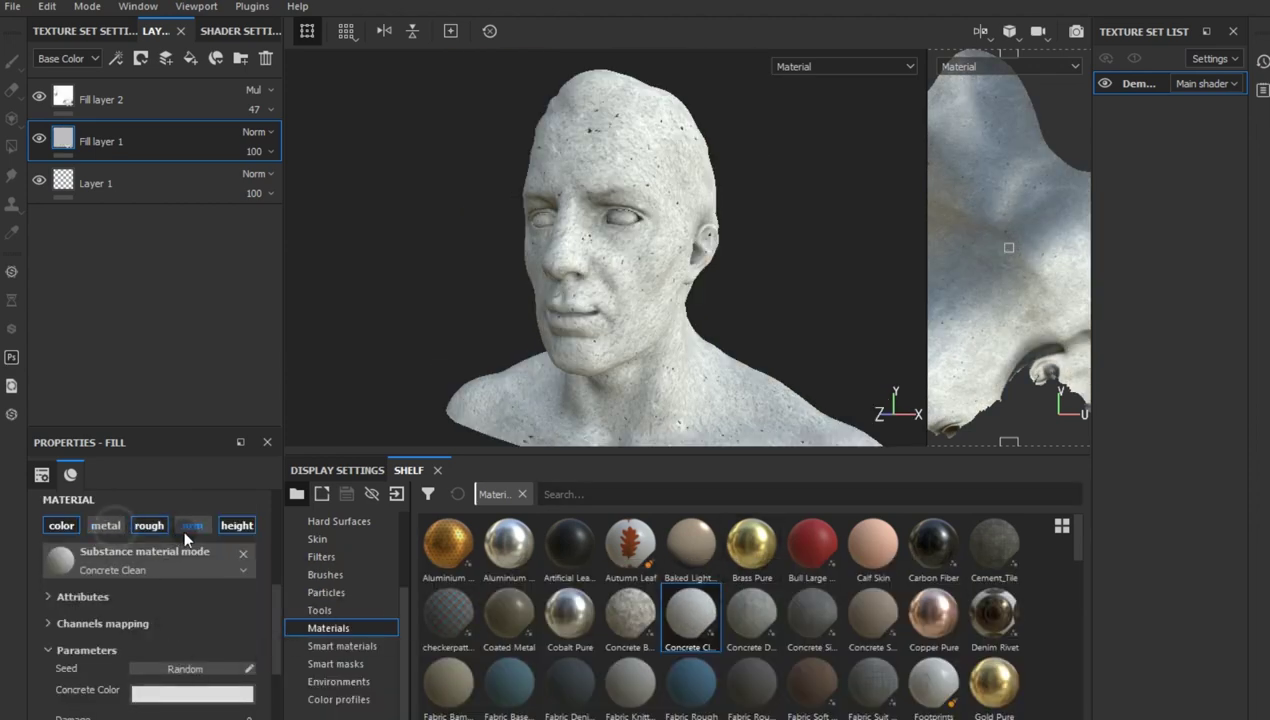
{"action": "left_click", "coordinate": [187, 692]}
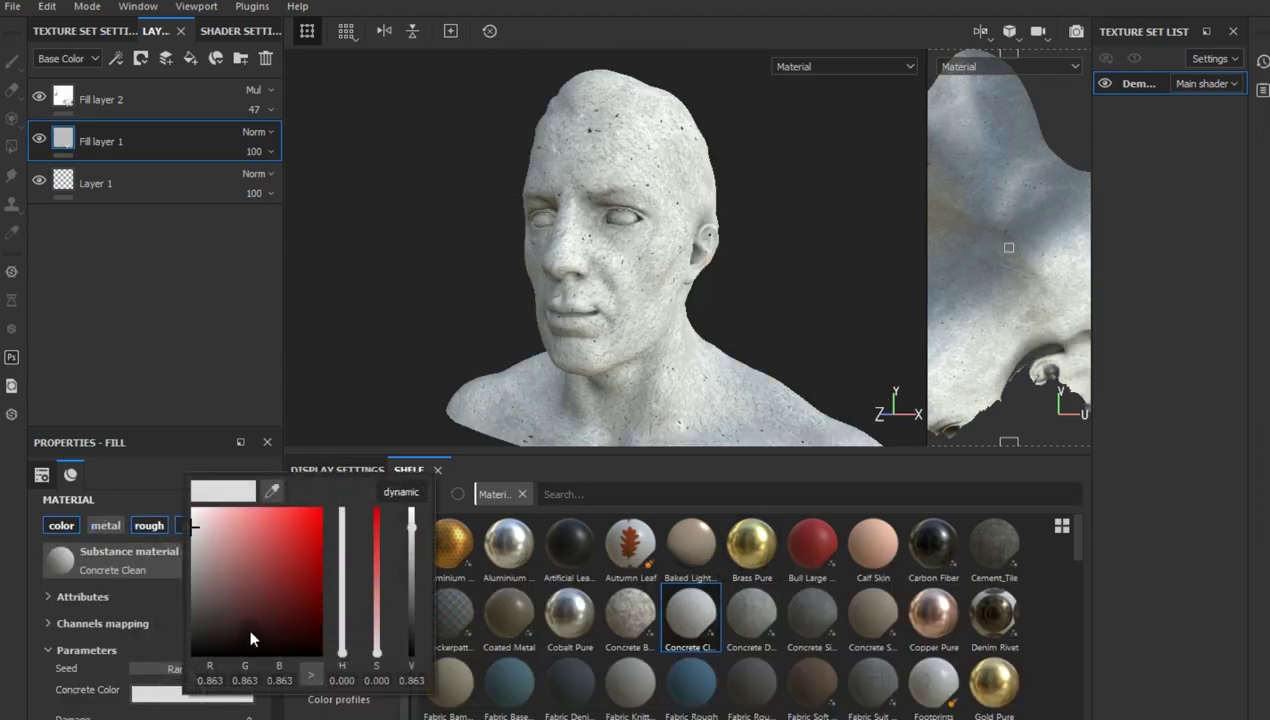
{"action": "left_click", "coordinate": [192, 551]}
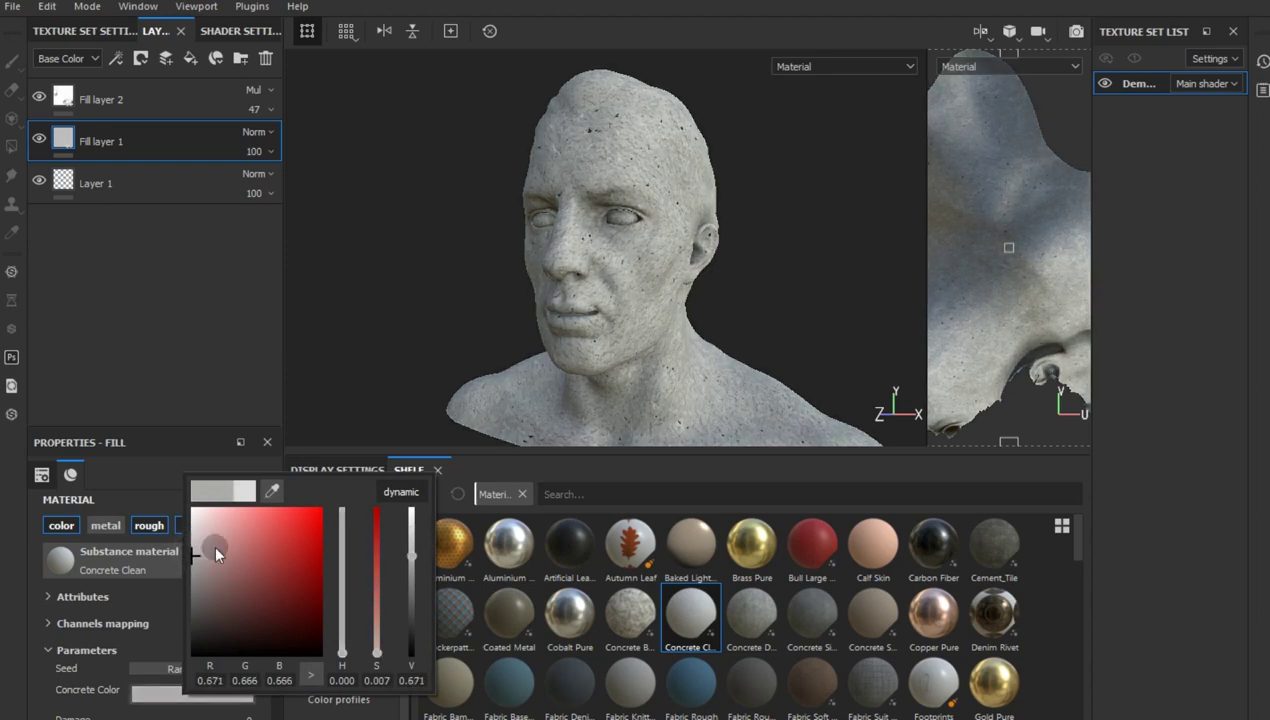
Step: Switch Fill layer 1 to tri-planar projection with a texture scale of 2
{"action": "scroll", "coordinate": [128, 633], "scroll_direction": "up", "scroll_amount": 5}
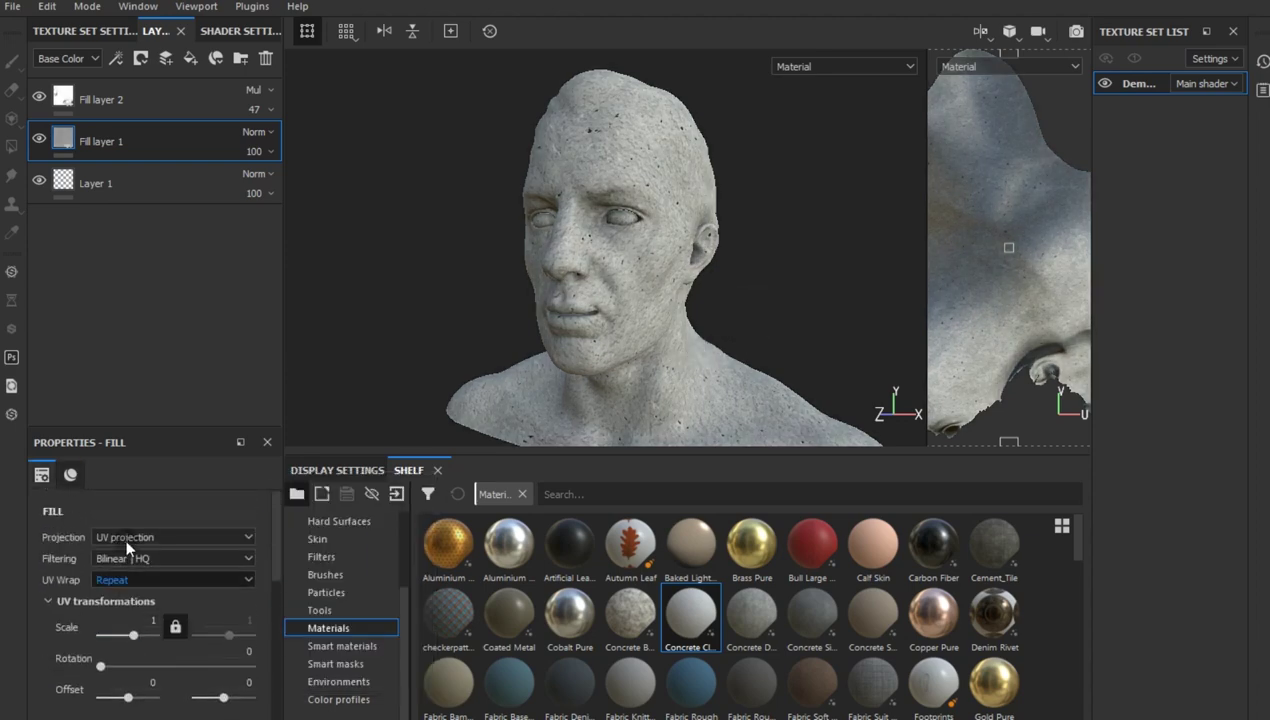
{"action": "left_click", "coordinate": [121, 538]}
{"action": "left_click", "coordinate": [122, 560]}
{"action": "type", "text": "2"}
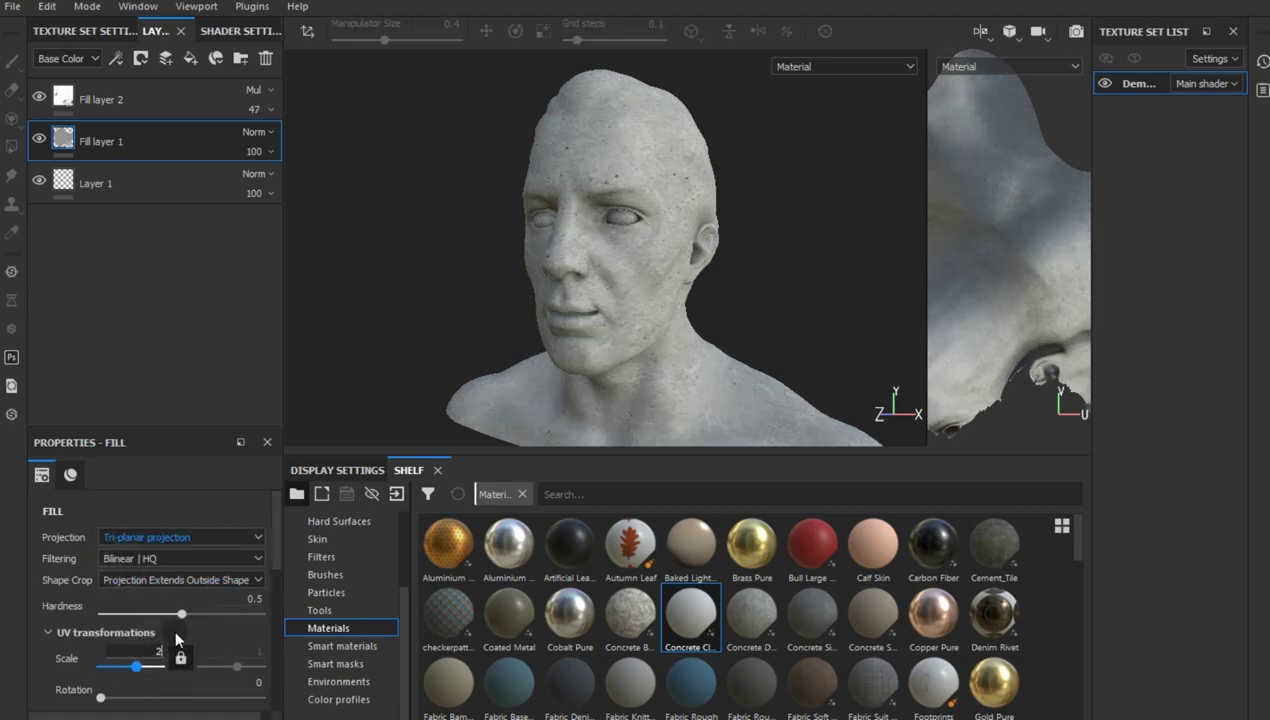
{"action": "left_click", "coordinate": [324, 375]}
{"action": "mouse_move", "coordinate": [517, 336]}
{"action": "left_mouse_down", "text": "alt"}
{"action": "mouse_move", "coordinate": [668, 334]}
{"action": "mouse_move", "coordinate": [459, 370]}
{"action": "mouse_move", "coordinate": [540, 357]}
{"action": "left_mouse_up", "text": "alt"}
{"action": "scroll", "coordinate": [540, 357], "scroll_direction": "down", "scroll_amount": 3}
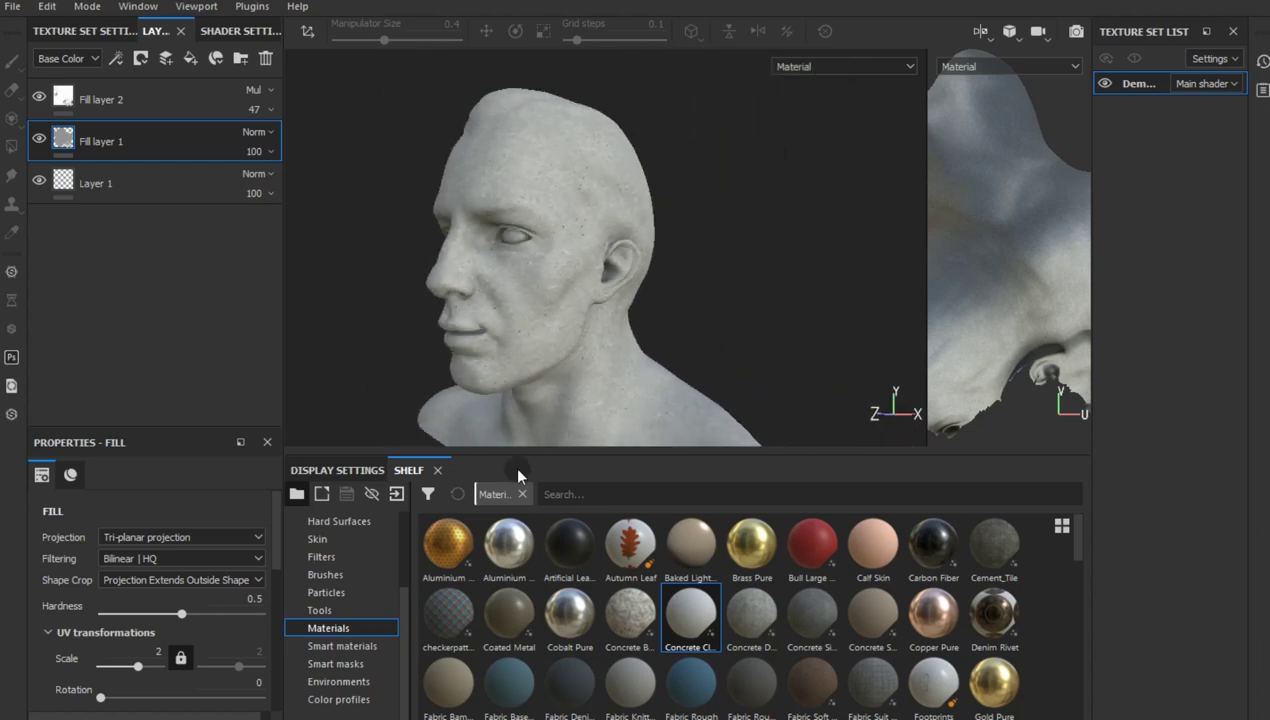
{"action": "left_click", "coordinate": [148, 651]}
Step: Set the Concrete Clean damage to 0.68 and scratches to 0.35
{"action": "scroll", "coordinate": [50, 658], "scroll_direction": "down", "scroll_amount": 5}
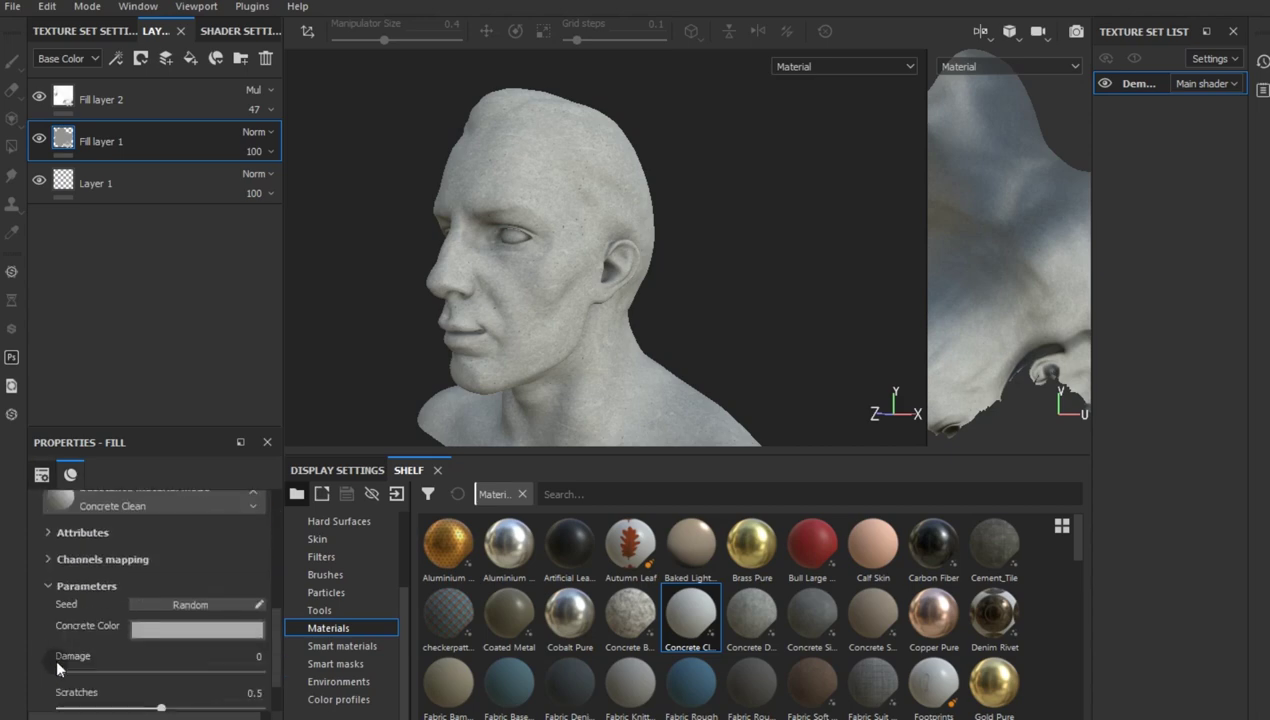
{"action": "left_click_drag", "start_coordinate": [98, 672], "coordinate": [198, 672]}
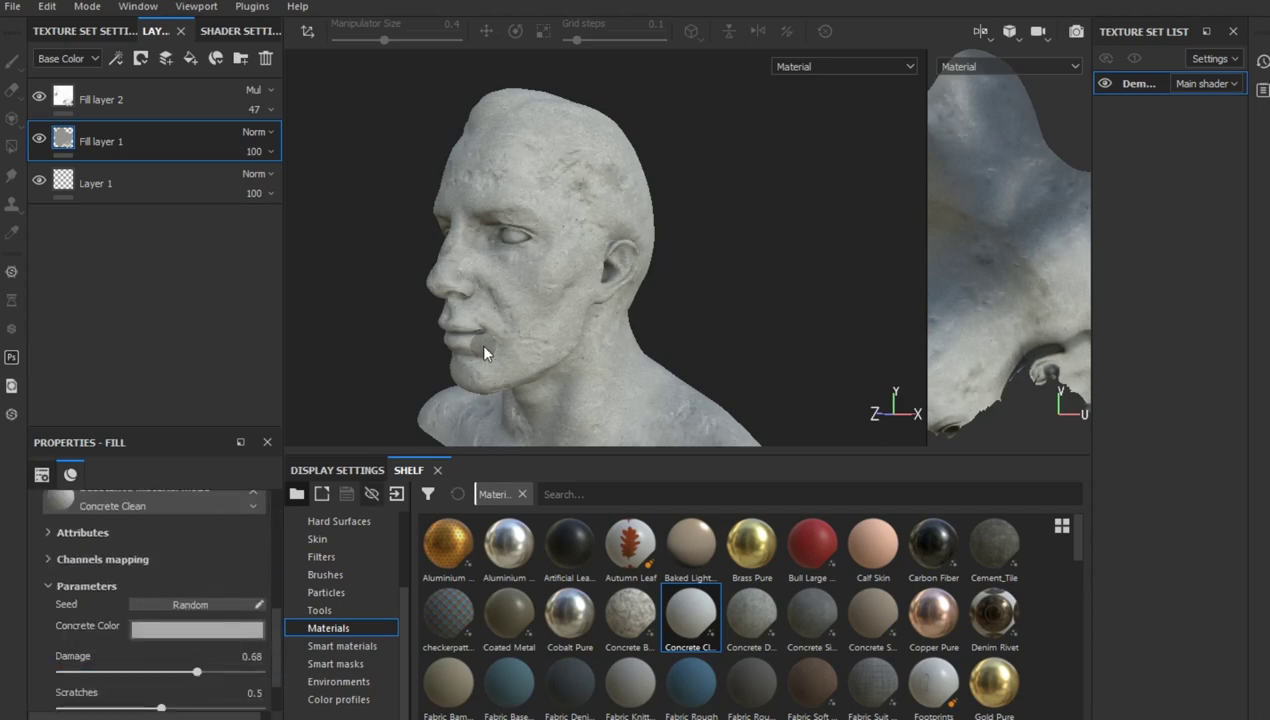
{"action": "mouse_move", "coordinate": [479, 342]}
{"action": "left_mouse_down", "text": "alt"}
{"action": "mouse_move", "coordinate": [559, 370]}
{"action": "mouse_move", "coordinate": [590, 312]}
{"action": "mouse_move", "coordinate": [680, 304]}
{"action": "left_mouse_up", "text": "alt"}
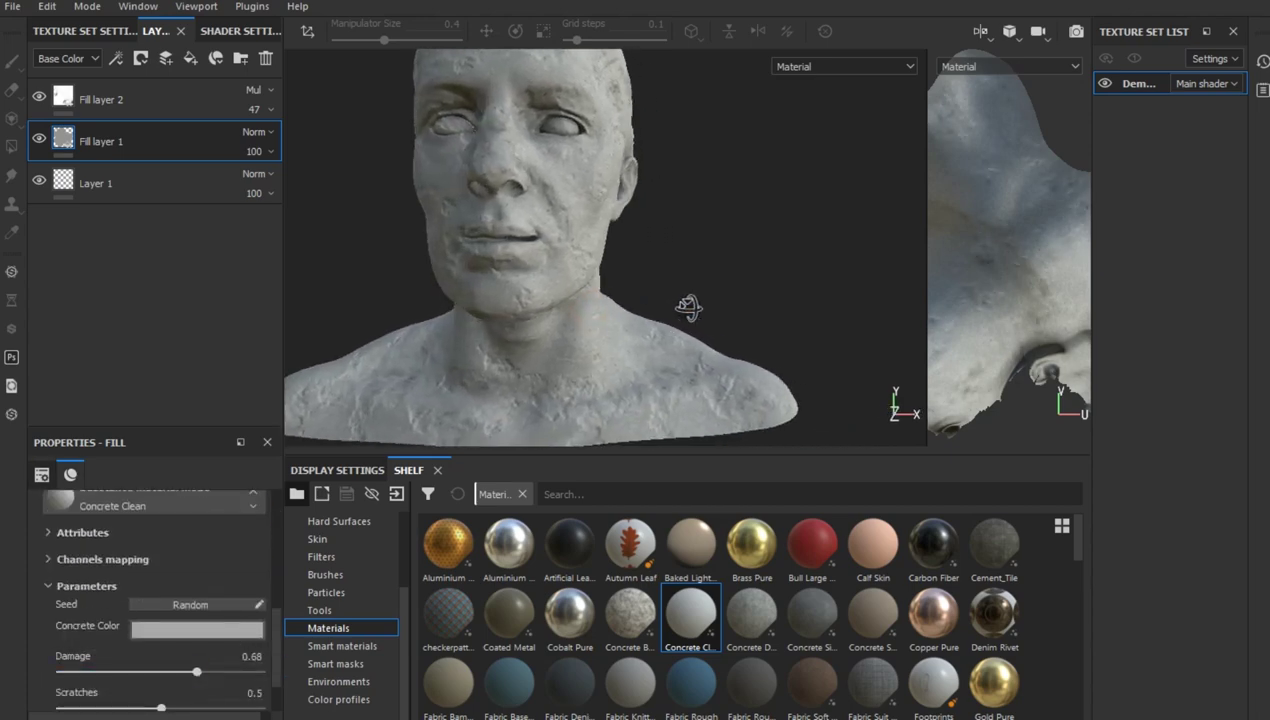
{"action": "scroll", "coordinate": [120, 653], "scroll_direction": "down", "scroll_amount": 2}
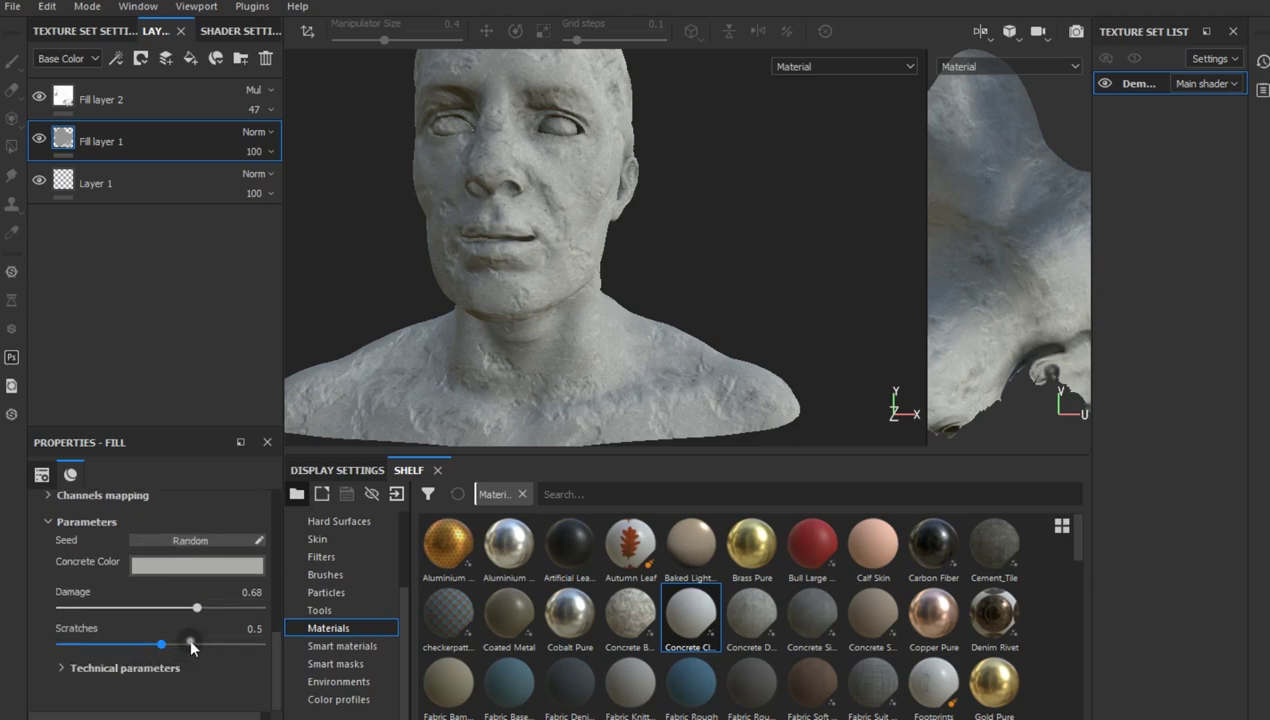
{"action": "left_click_drag", "start_coordinate": [210, 644], "coordinate": [131, 645]}
Step: Raise the normal intensity in Technical parameters to 3.03
{"action": "left_click", "coordinate": [78, 672]}
{"action": "scroll", "coordinate": [90, 645], "scroll_direction": "down", "scroll_amount": 3}
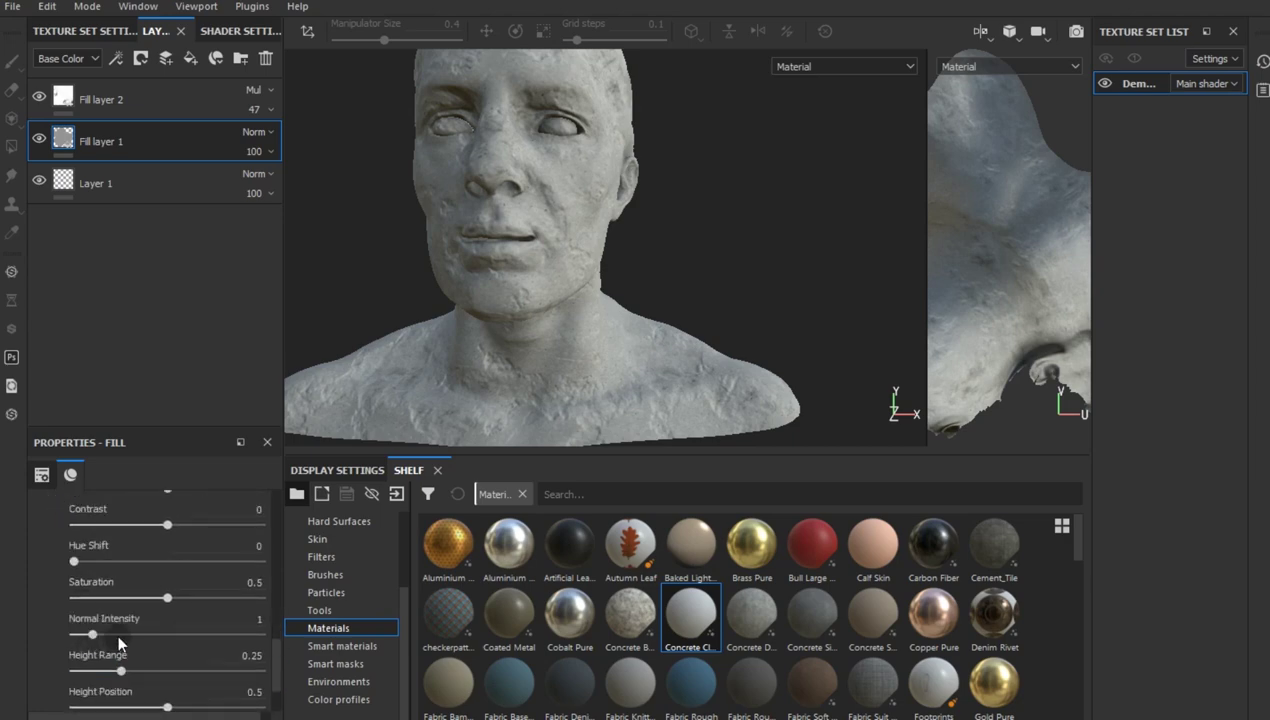
{"action": "left_click", "coordinate": [117, 634]}
{"action": "left_click_drag", "start_coordinate": [117, 634], "coordinate": [131, 634]}
{"action": "scroll", "coordinate": [160, 608], "scroll_direction": "up", "scroll_amount": 5}
{"action": "mouse_move", "coordinate": [610, 277]}
{"action": "left_mouse_down", "text": "alt"}
{"action": "mouse_move", "coordinate": [575, 308]}
{"action": "mouse_move", "coordinate": [646, 331]}
{"action": "left_mouse_up", "text": "alt"}
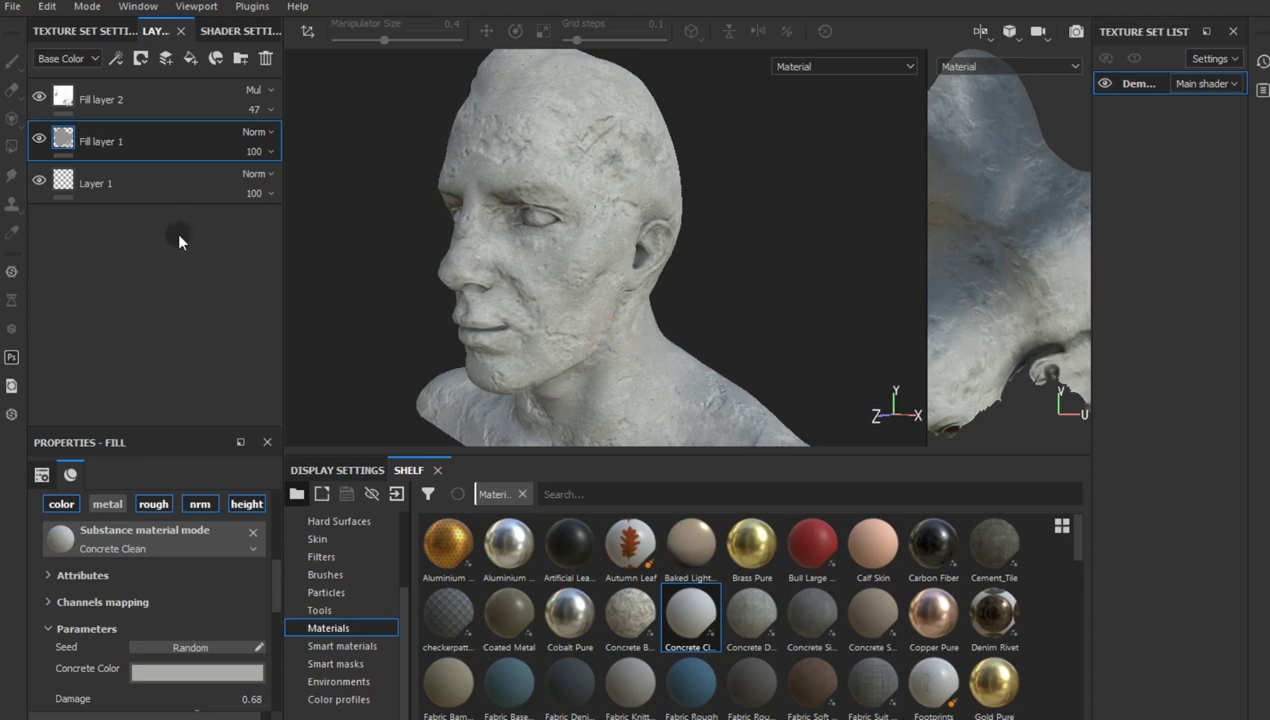
Step: Duplicate Fill layer 1 and give the copy the Concrete Simple material
{"action": "right_click", "coordinate": [152, 135]}
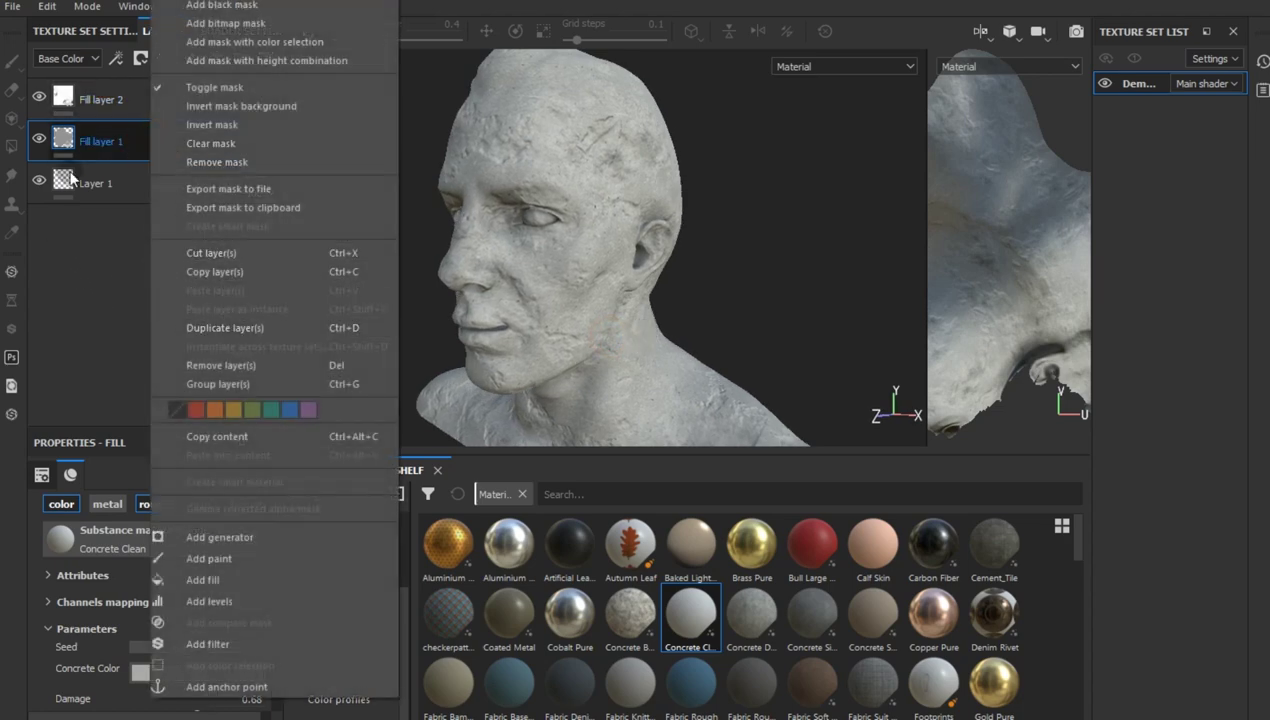
{"action": "left_click", "coordinate": [86, 146]}
{"action": "right_click", "coordinate": [86, 146]}
{"action": "left_click", "coordinate": [76, 298]}
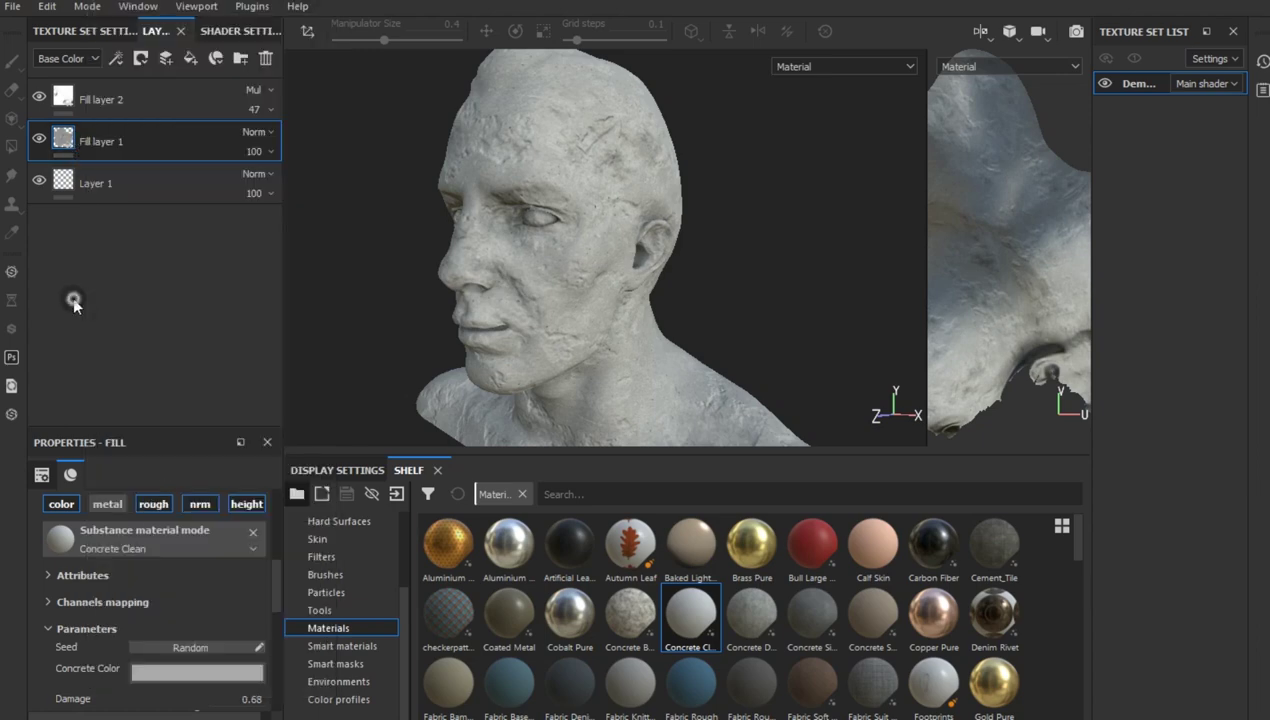
{"action": "left_click", "coordinate": [137, 137]}
{"action": "right_click", "coordinate": [137, 137]}
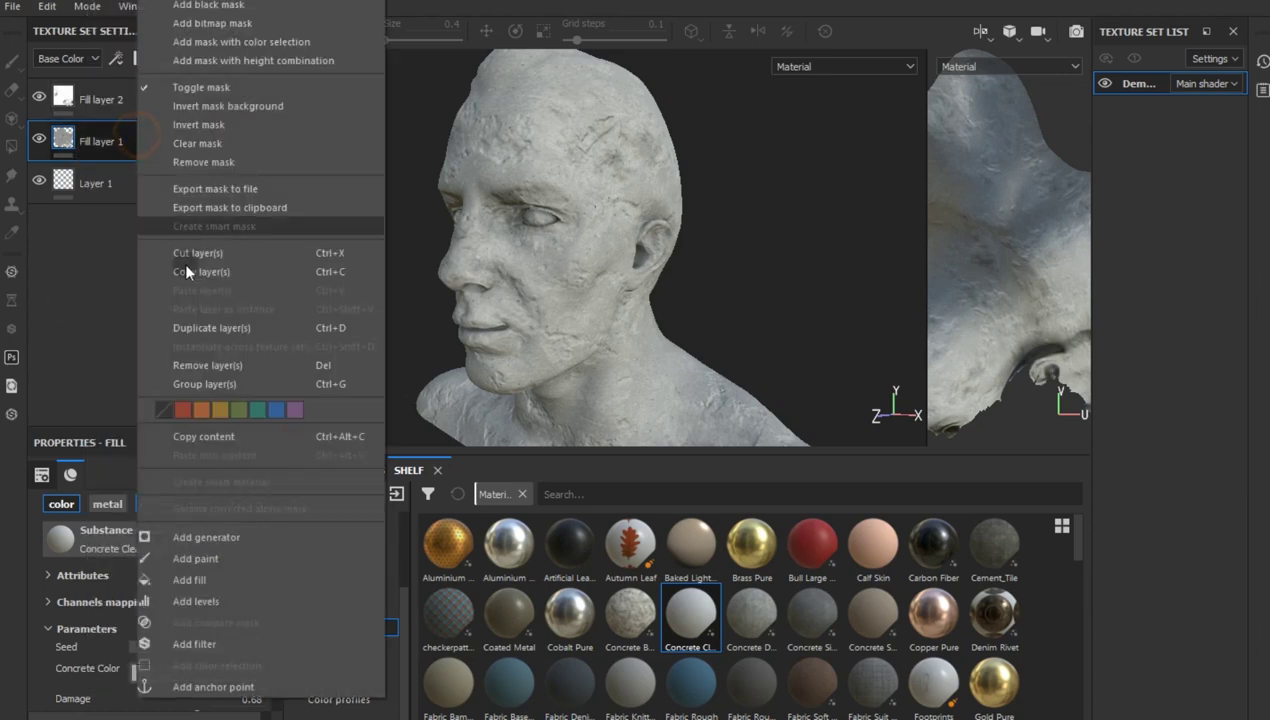
{"action": "left_click", "coordinate": [190, 324]}
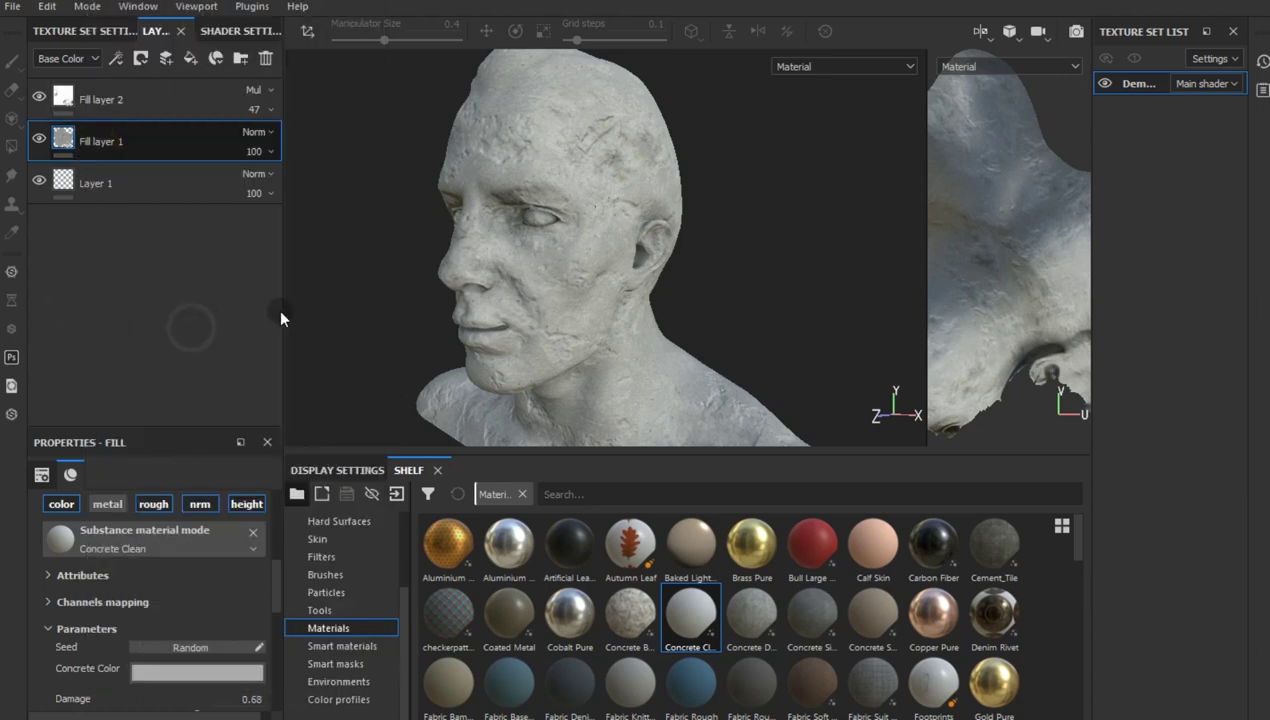
{"action": "left_click", "coordinate": [808, 617]}
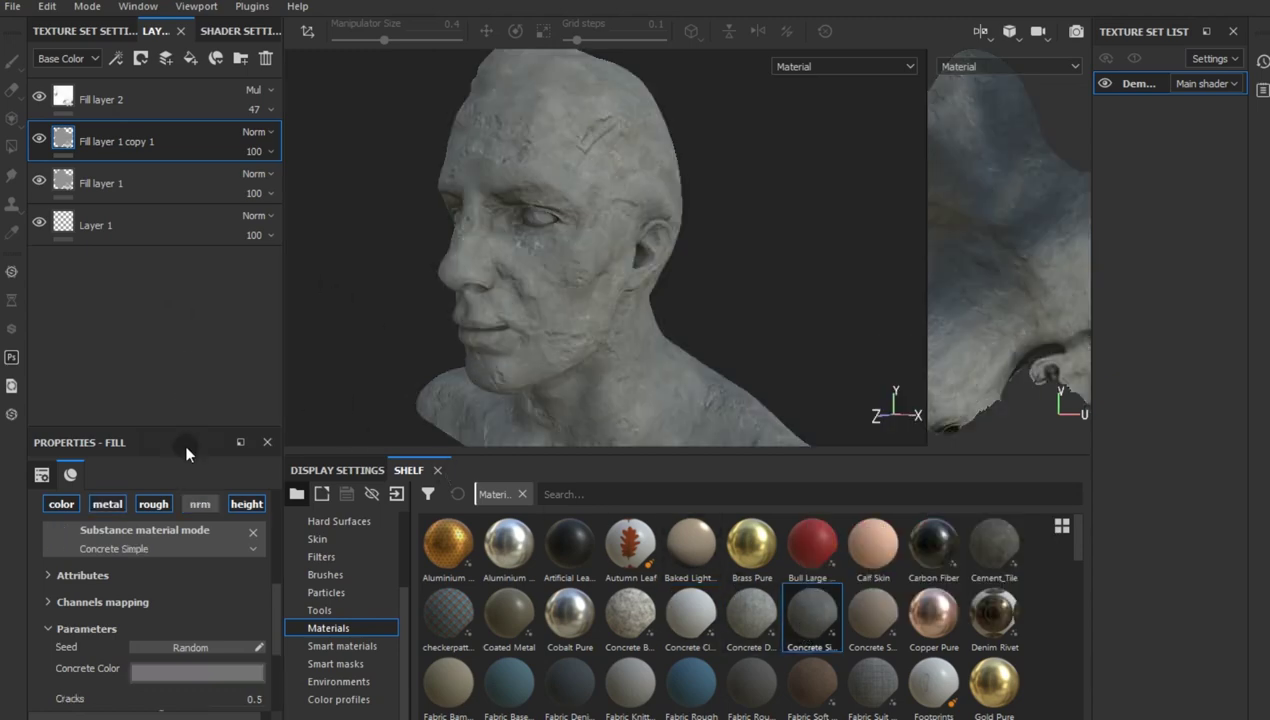
{"action": "left_click", "coordinate": [332, 663]}
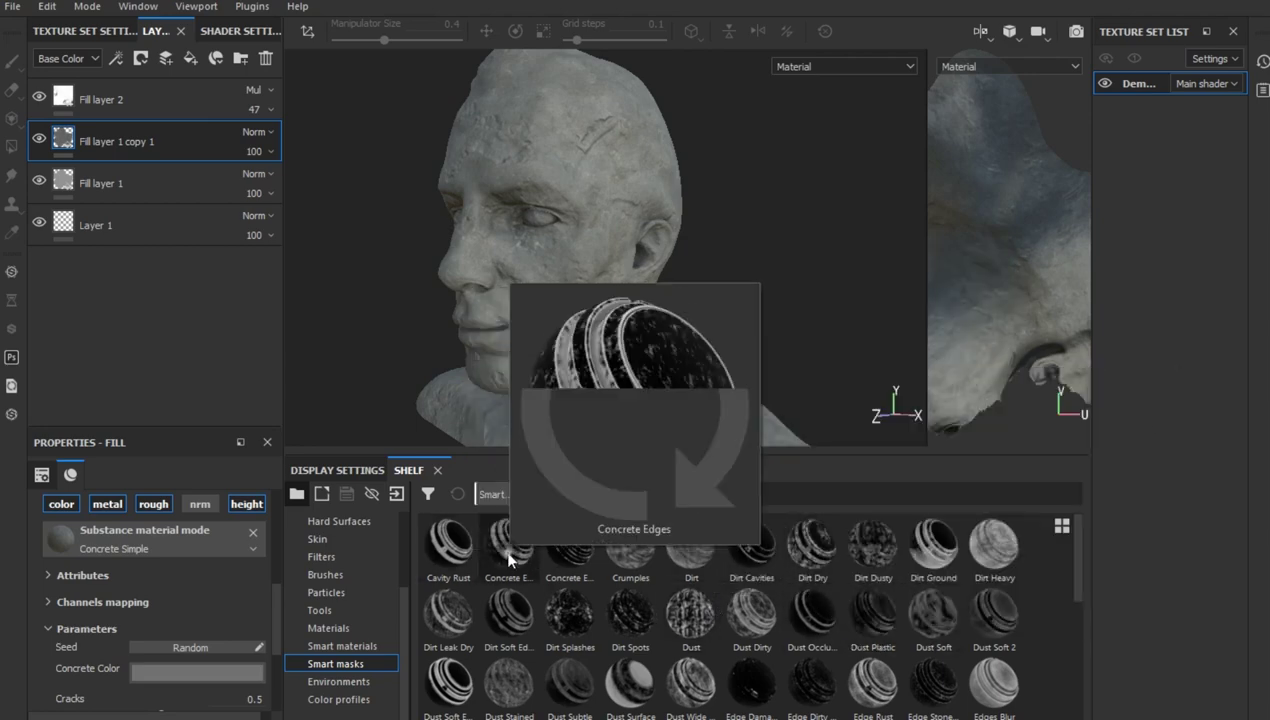
Step: Apply the Concrete Edges smart mask to the copied fill and turn off its metal channel
{"action": "left_click_drag", "start_coordinate": [506, 548], "coordinate": [132, 145]}
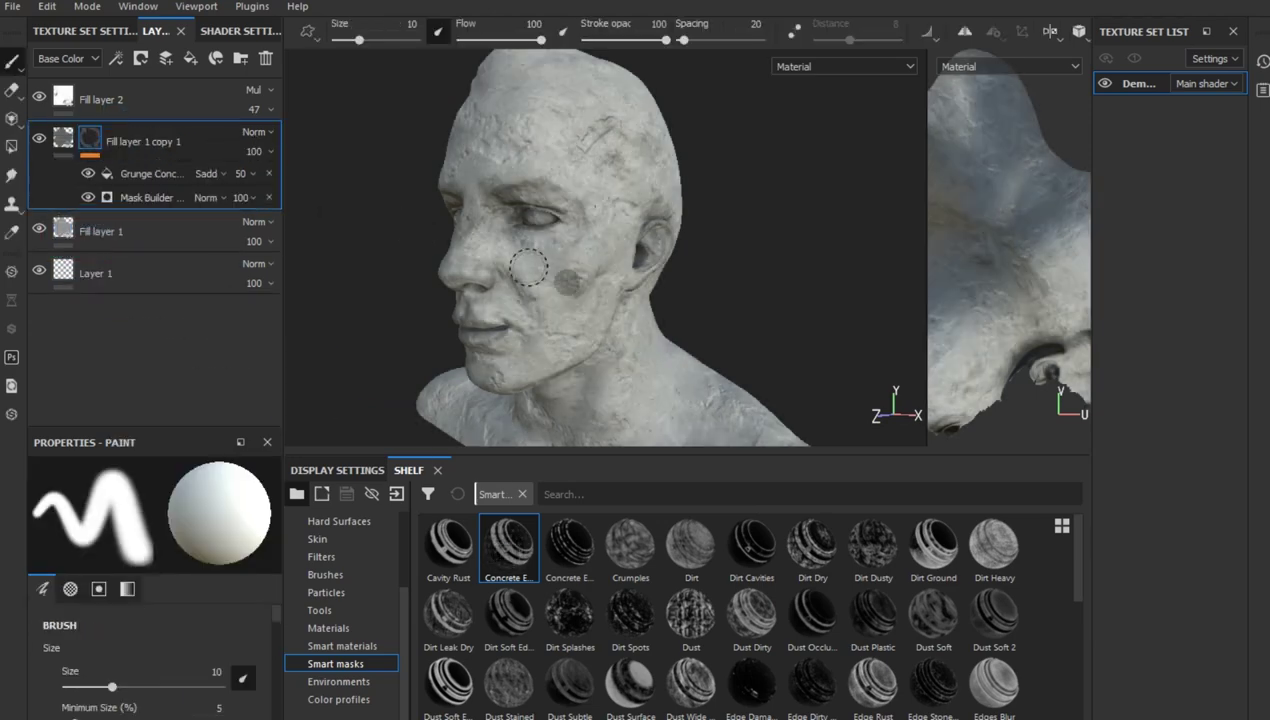
{"action": "mouse_move", "coordinate": [590, 303]}
{"action": "left_mouse_down", "text": "alt"}
{"action": "mouse_move", "coordinate": [625, 305]}
{"action": "mouse_move", "coordinate": [594, 325]}
{"action": "left_mouse_up", "text": "alt"}
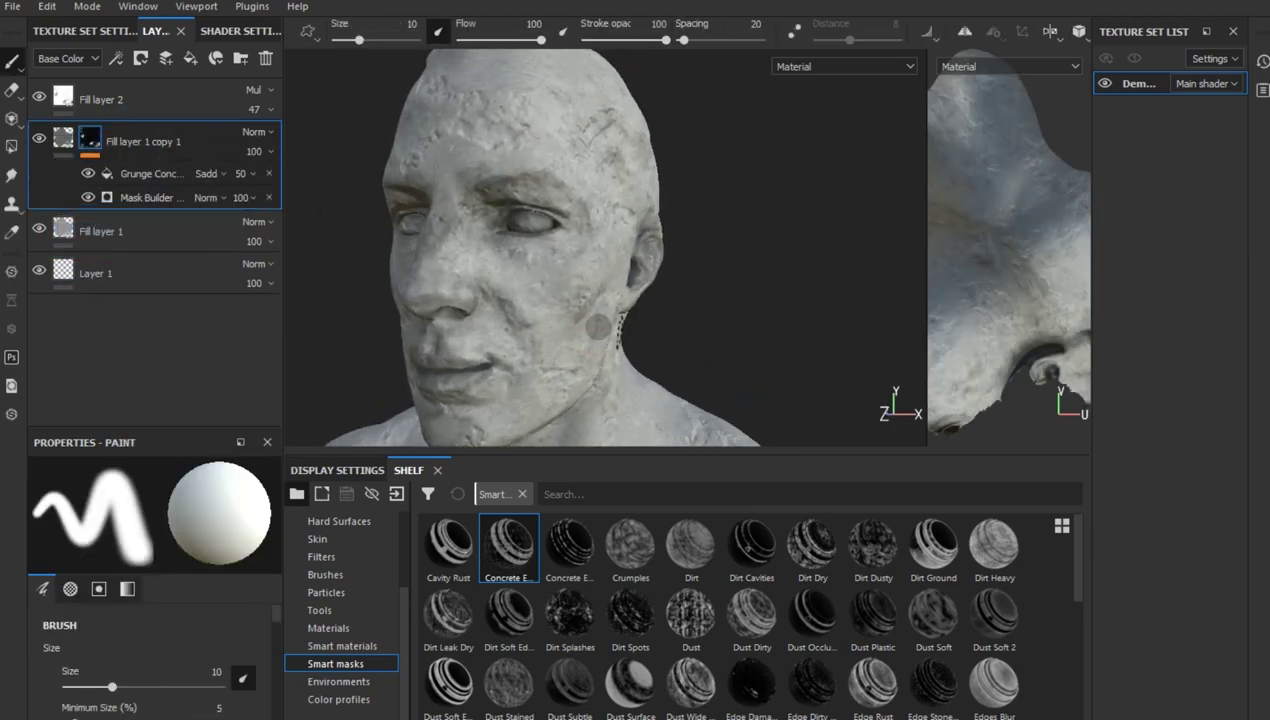
{"action": "left_click", "coordinate": [73, 143]}
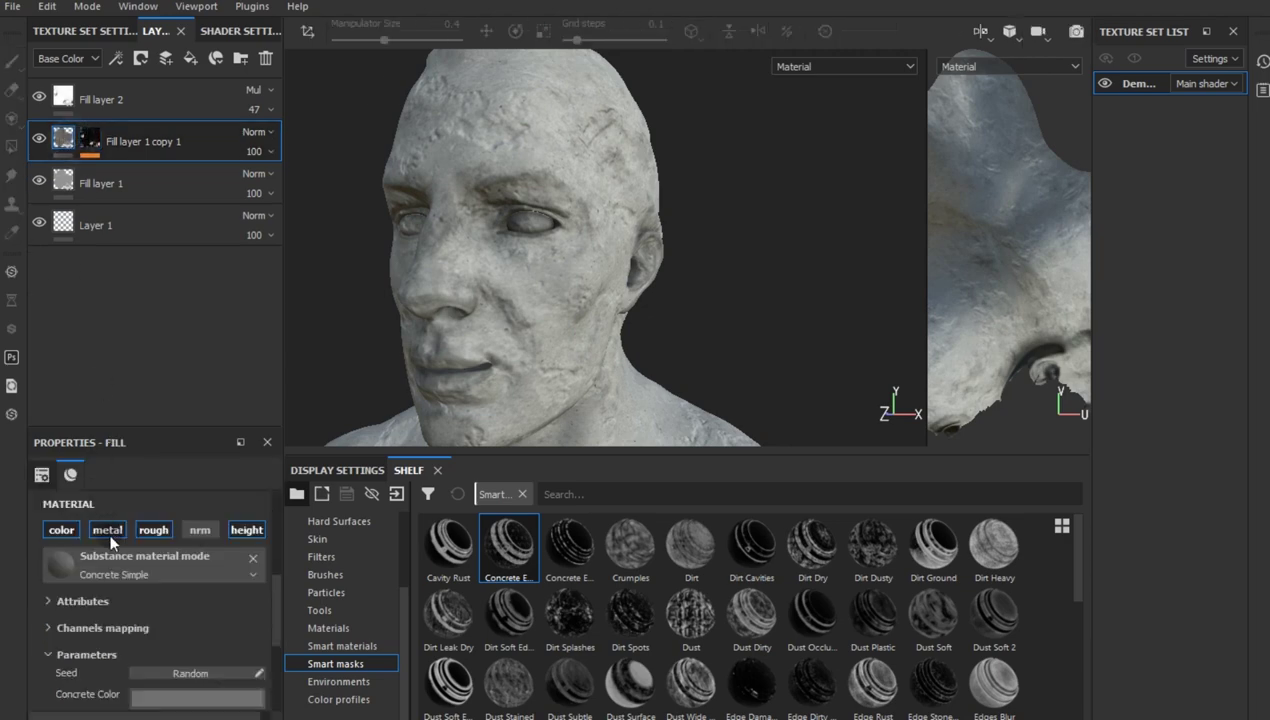
{"action": "scroll", "coordinate": [159, 552], "scroll_direction": "down", "scroll_amount": 1}
{"action": "scroll", "coordinate": [159, 552], "scroll_direction": "up", "scroll_amount": 1}
{"action": "left_click", "coordinate": [99, 527]}
Step: Set the copy's Concrete Color to a light 0.635 grey
{"action": "scroll", "coordinate": [190, 560], "scroll_direction": "down", "scroll_amount": 2}
{"action": "left_click", "coordinate": [190, 590]}
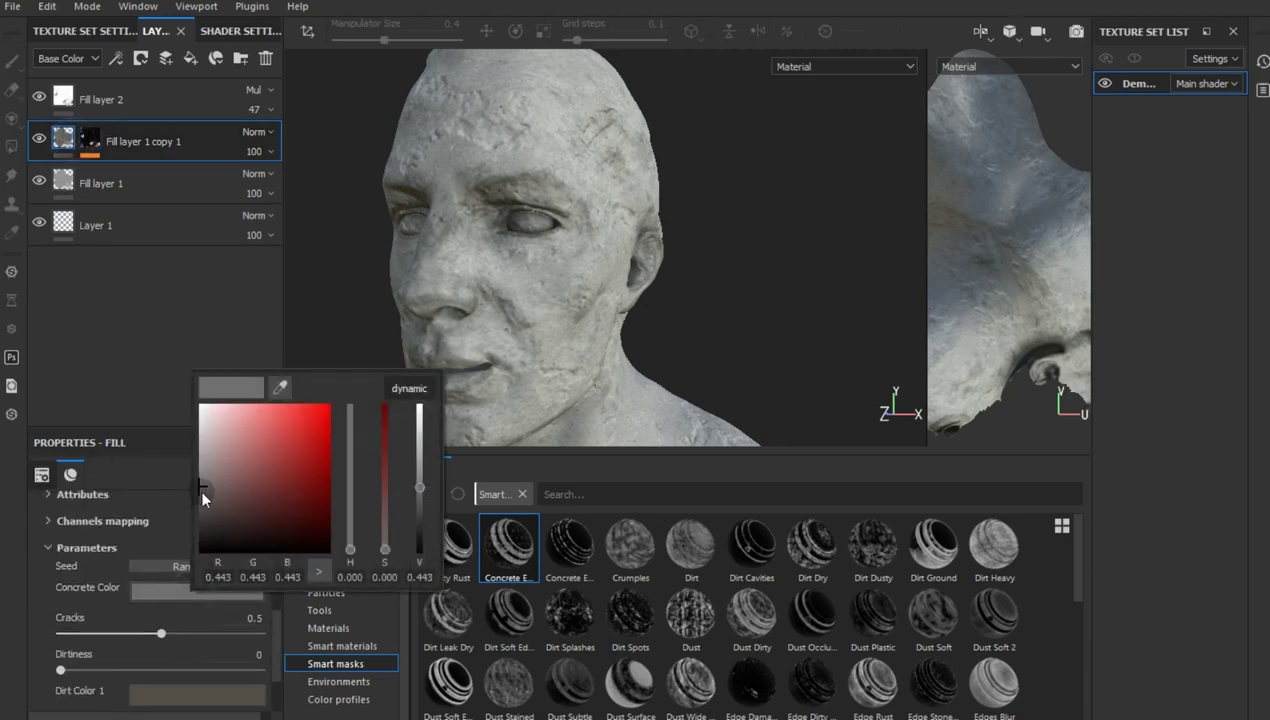
{"action": "left_click_drag", "start_coordinate": [200, 488], "coordinate": [200, 497]}
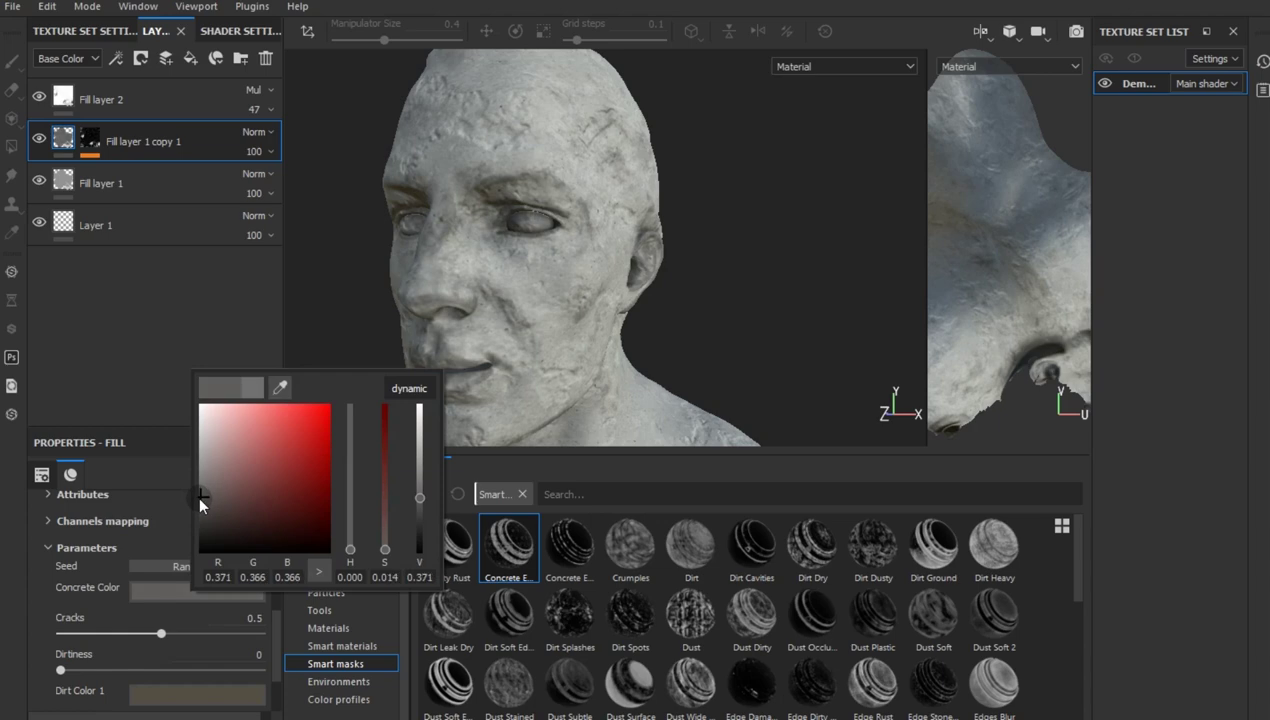
{"action": "left_click", "coordinate": [662, 372]}
{"action": "mouse_move", "coordinate": [669, 360]}
{"action": "left_mouse_down", "text": "alt"}
{"action": "mouse_move", "coordinate": [590, 354]}
{"action": "mouse_move", "coordinate": [595, 334]}
{"action": "left_mouse_up", "text": "alt"}
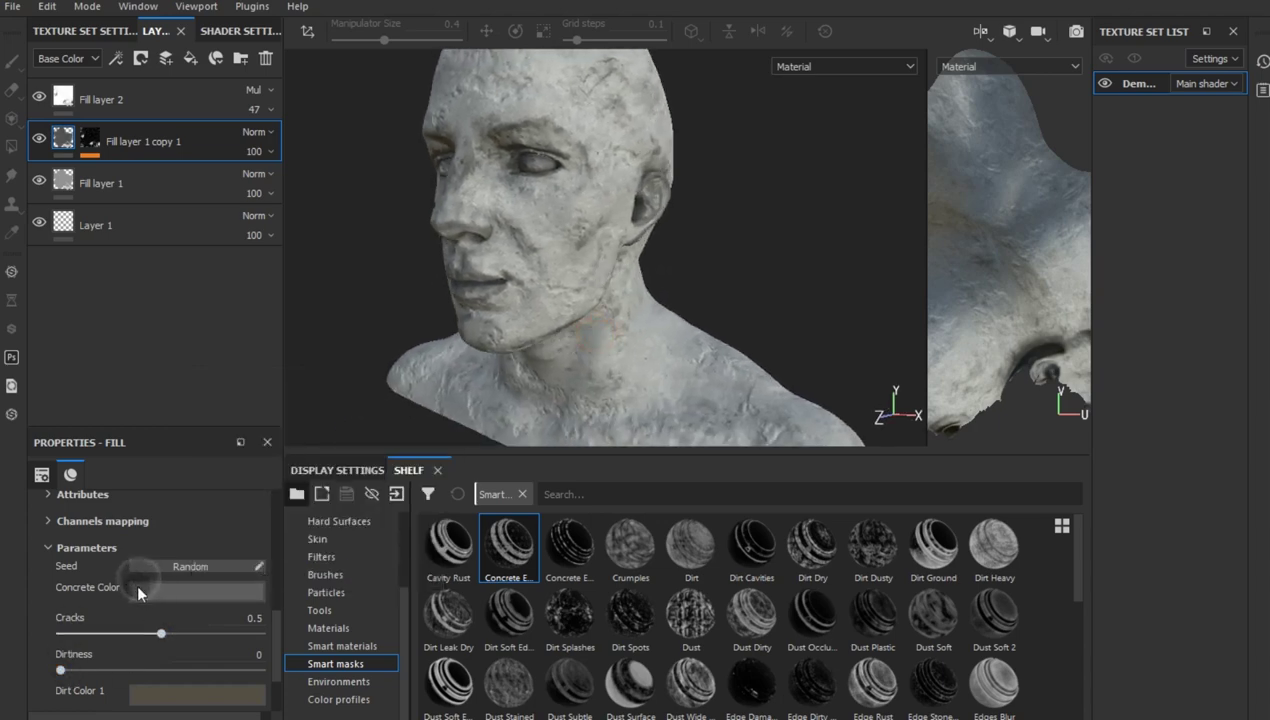
{"action": "left_click", "coordinate": [138, 593]}
{"action": "left_click", "coordinate": [148, 452]}
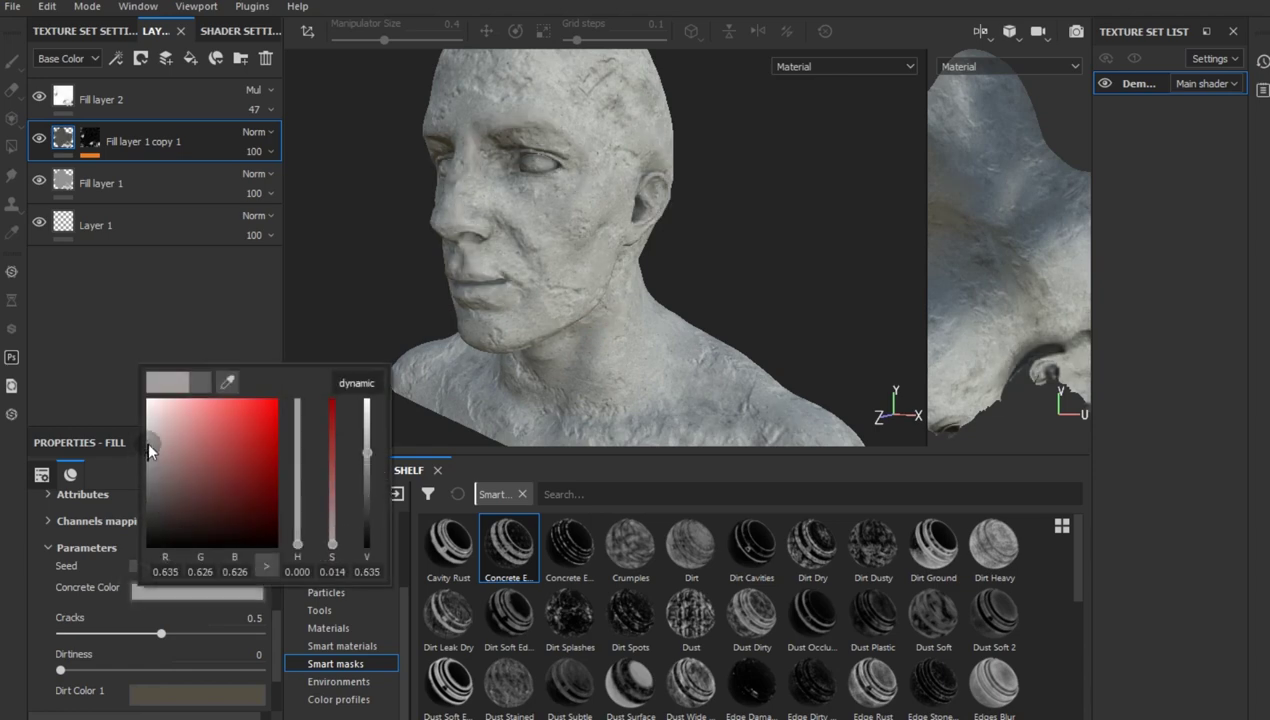
{"action": "left_click", "coordinate": [758, 274]}
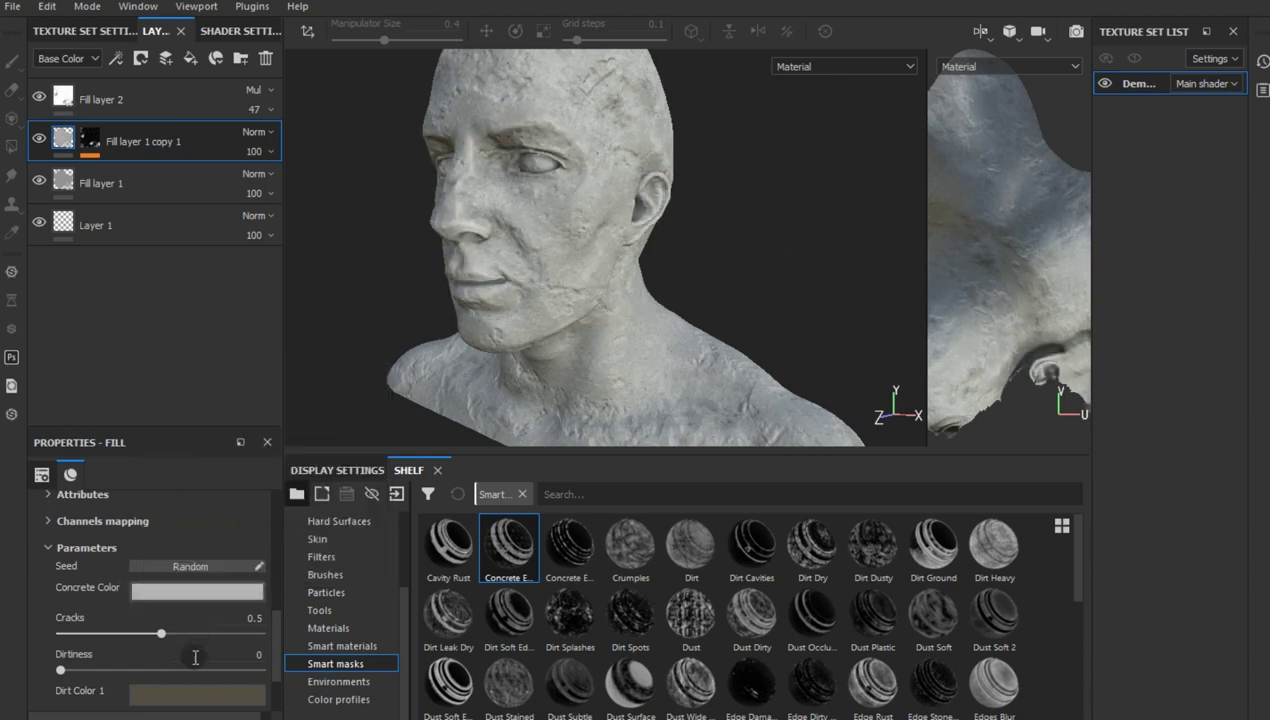
Step: Raise the copy's Dirtiness to about 0.7
{"action": "scroll", "coordinate": [110, 650], "scroll_direction": "down", "scroll_amount": 2}
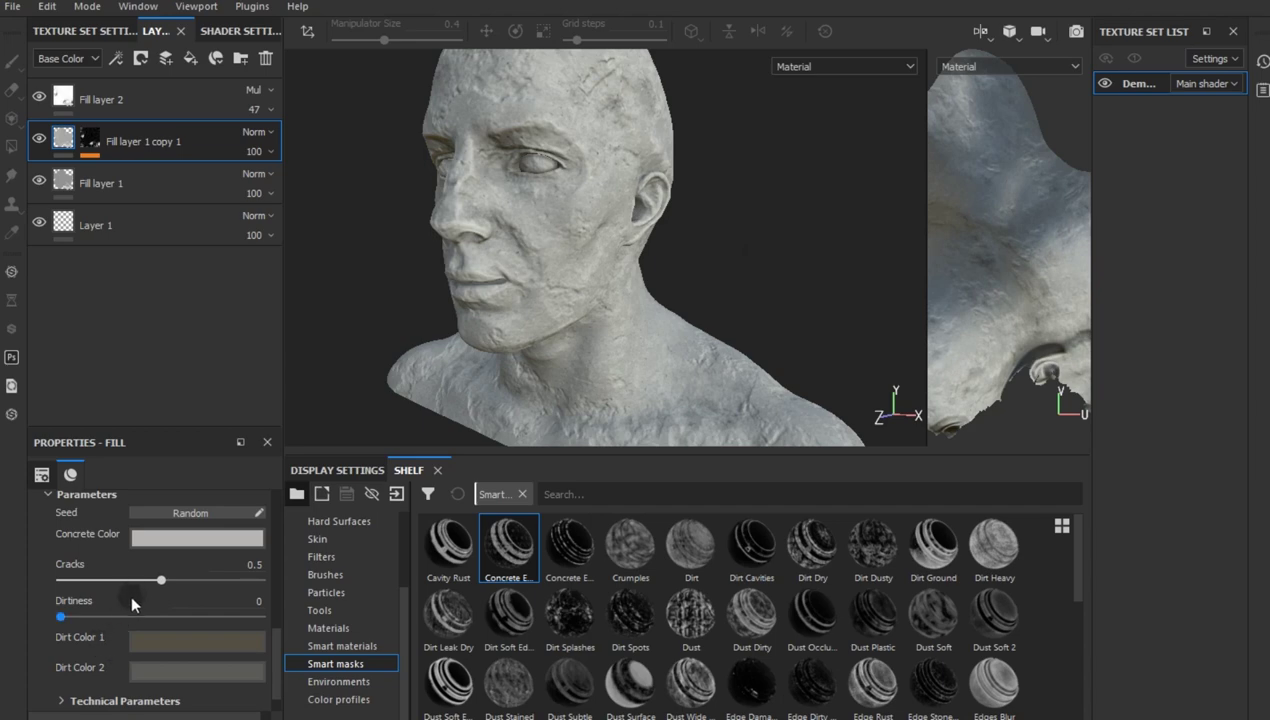
{"action": "left_click_drag", "start_coordinate": [192, 617], "coordinate": [199, 618]}
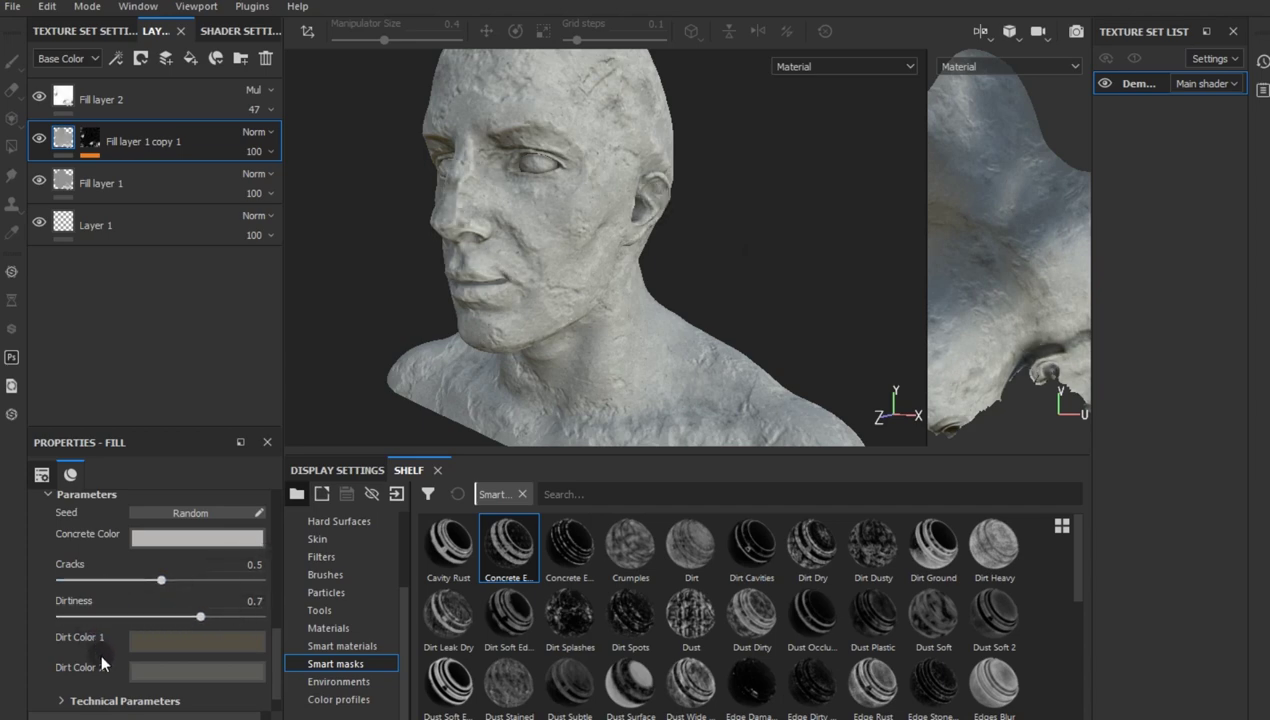
{"action": "scroll", "coordinate": [100, 651], "scroll_direction": "down", "scroll_amount": 1}
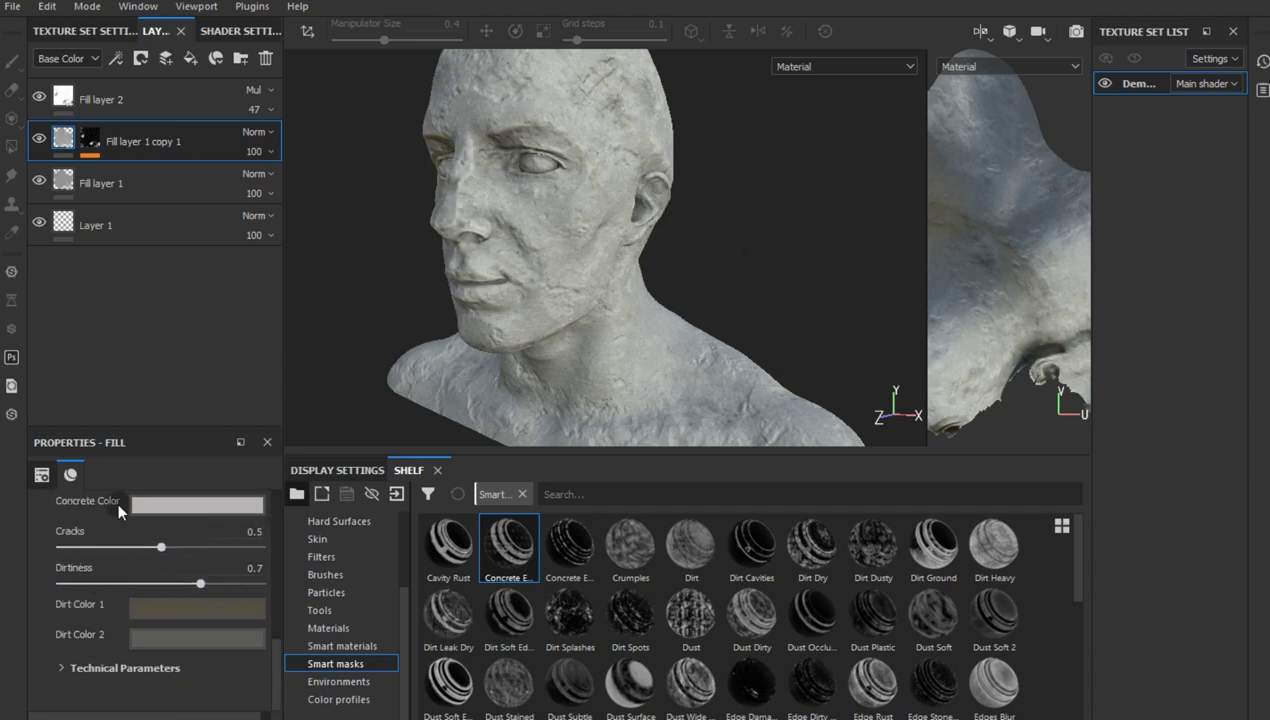
Step: Raise the copy's Mask Builder level to 0.87 and its Grunge Concrete balance to 0.69
{"action": "left_click", "coordinate": [100, 157]}
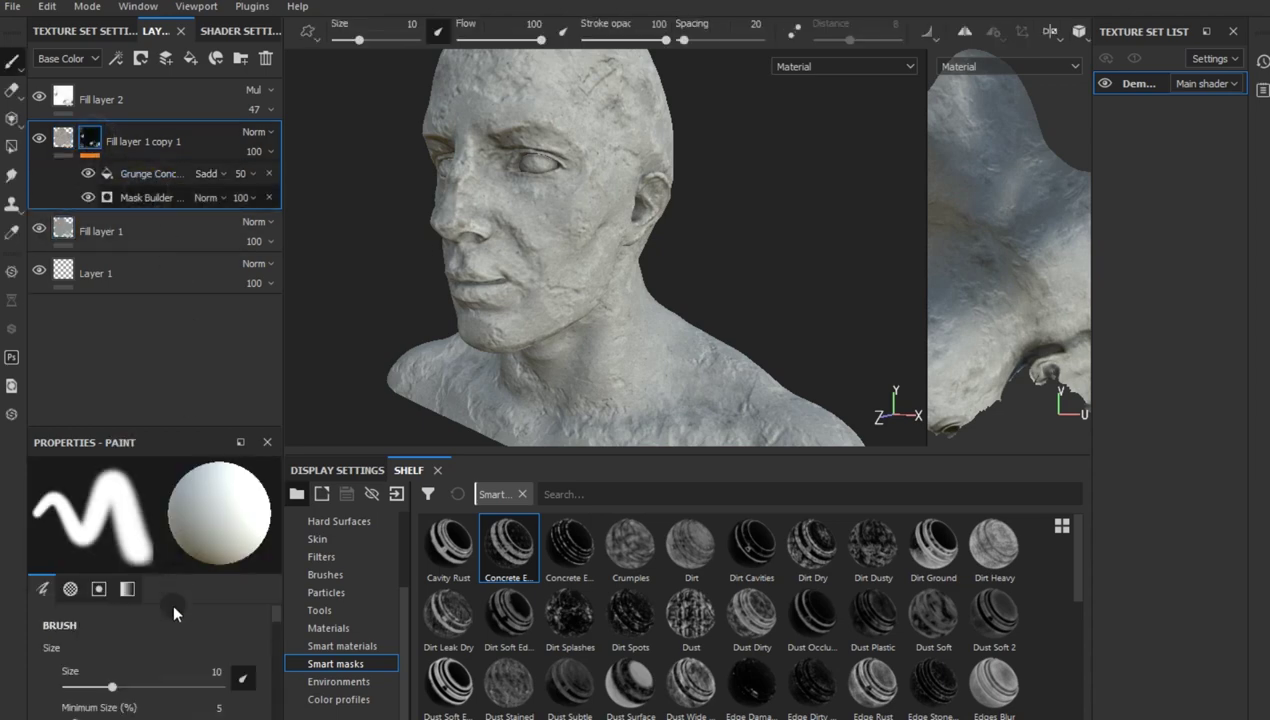
{"action": "left_click_drag", "start_coordinate": [223, 561], "coordinate": [237, 563]}
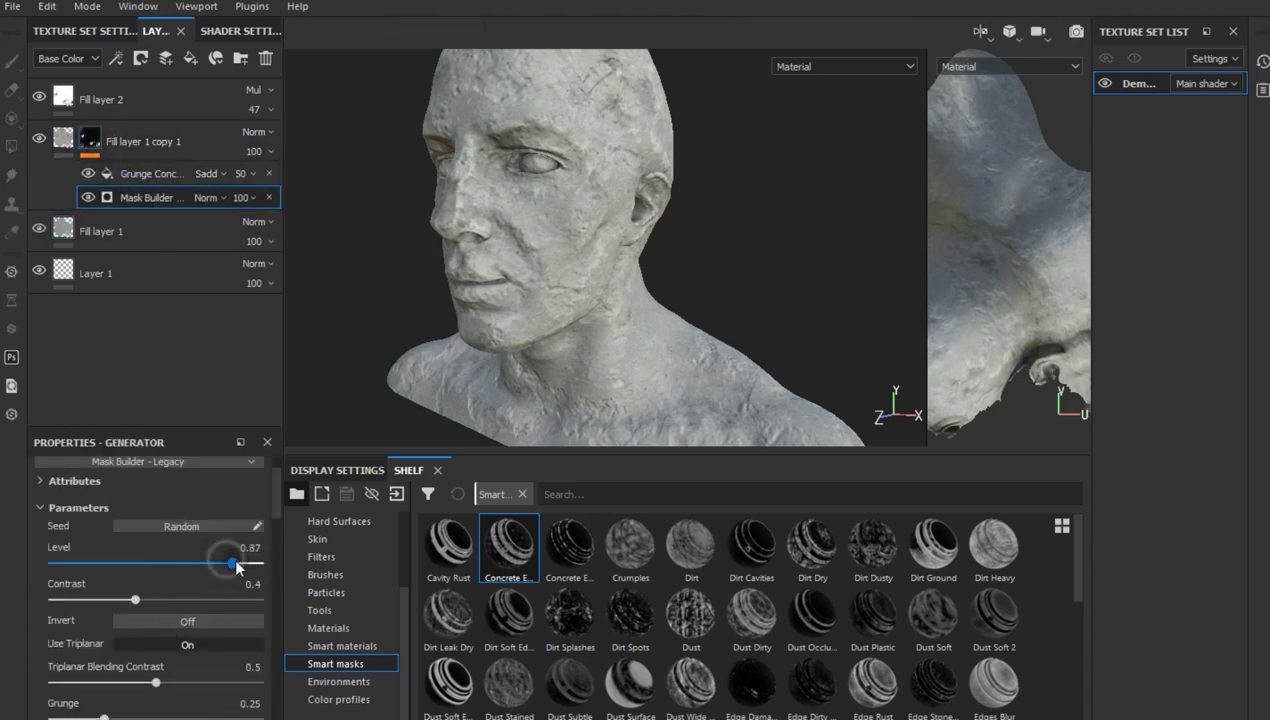
{"action": "left_click", "coordinate": [138, 174]}
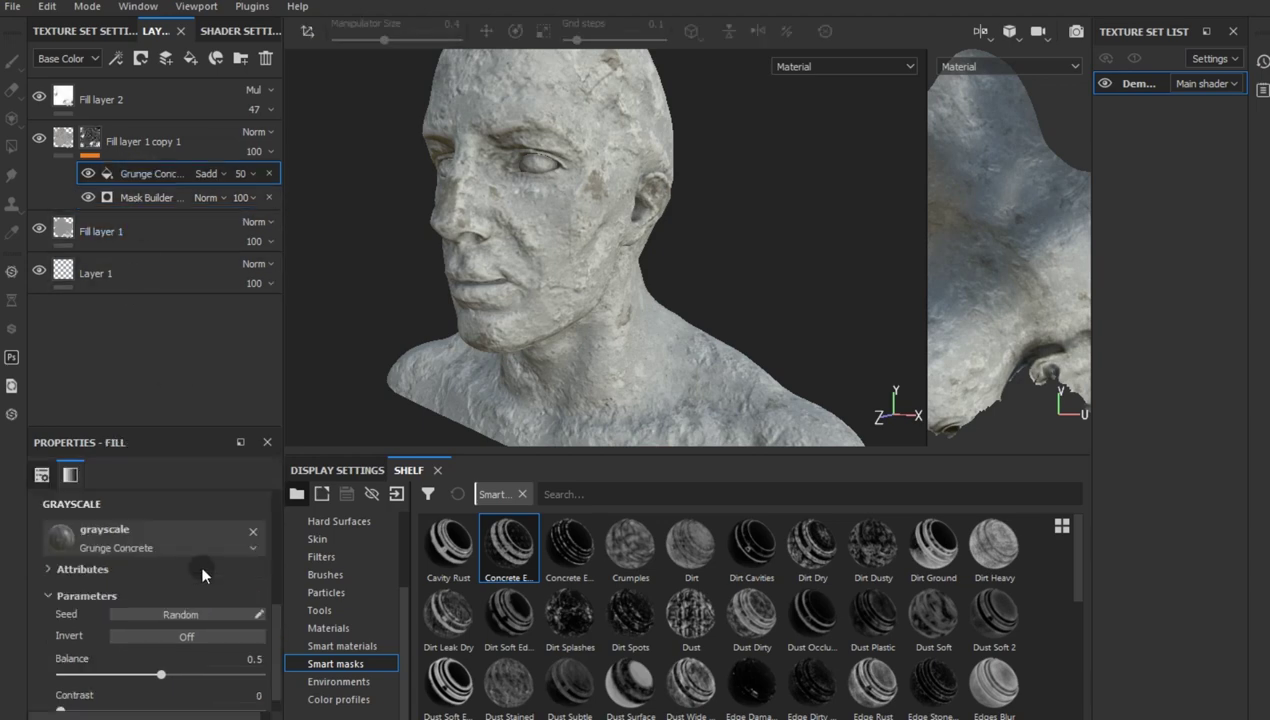
{"action": "left_click", "coordinate": [189, 676]}
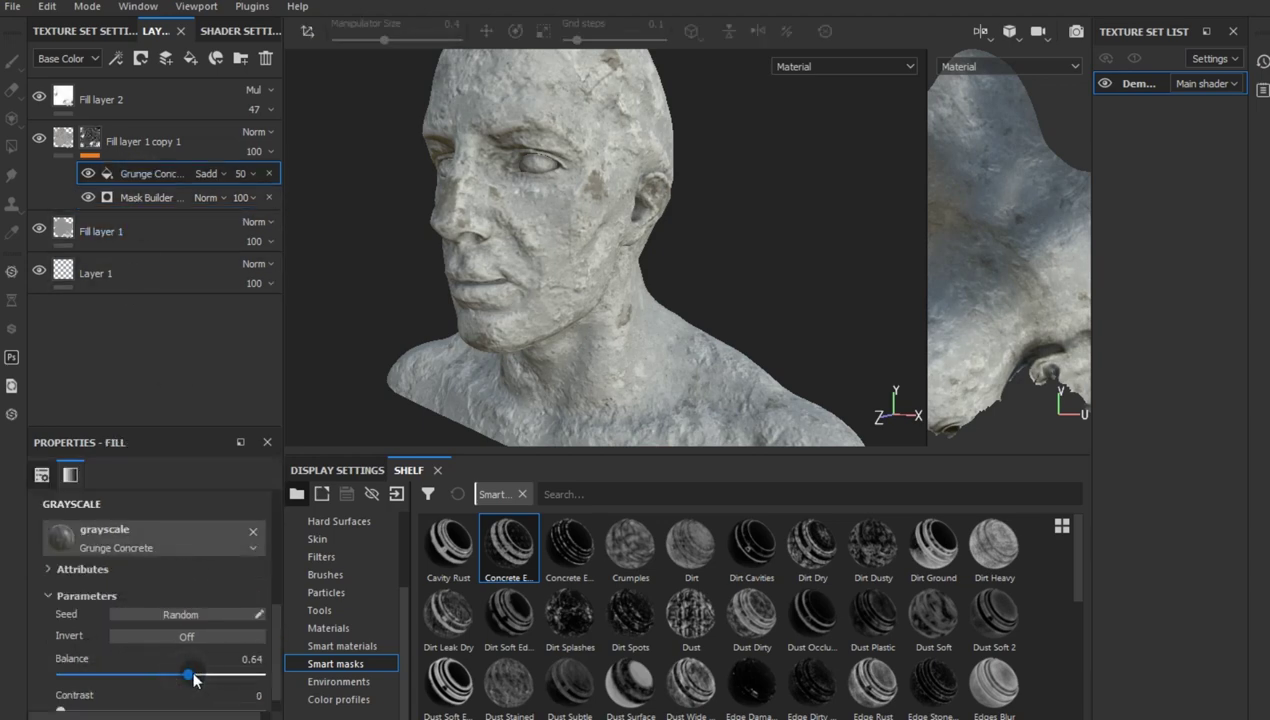
{"action": "left_click", "coordinate": [136, 229]}
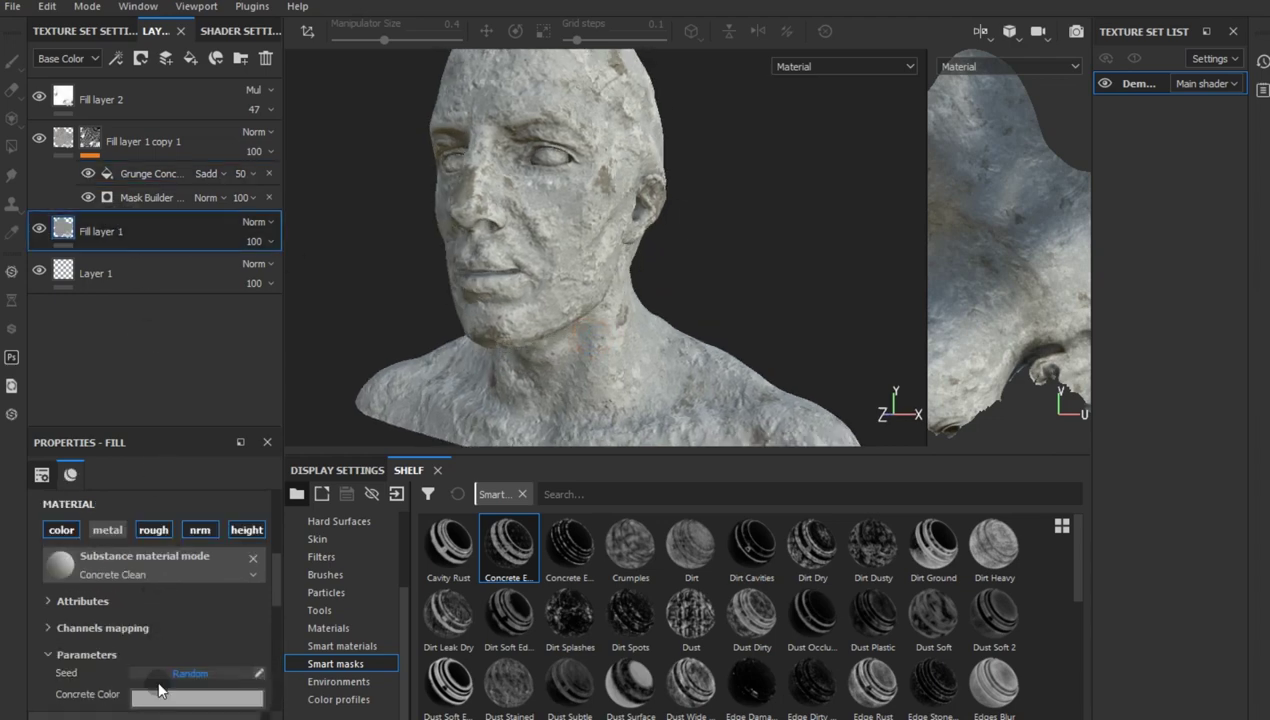
Step: Darken Fill layer 1's concrete colour to 0.479 grey
{"action": "left_click", "coordinate": [152, 697]}
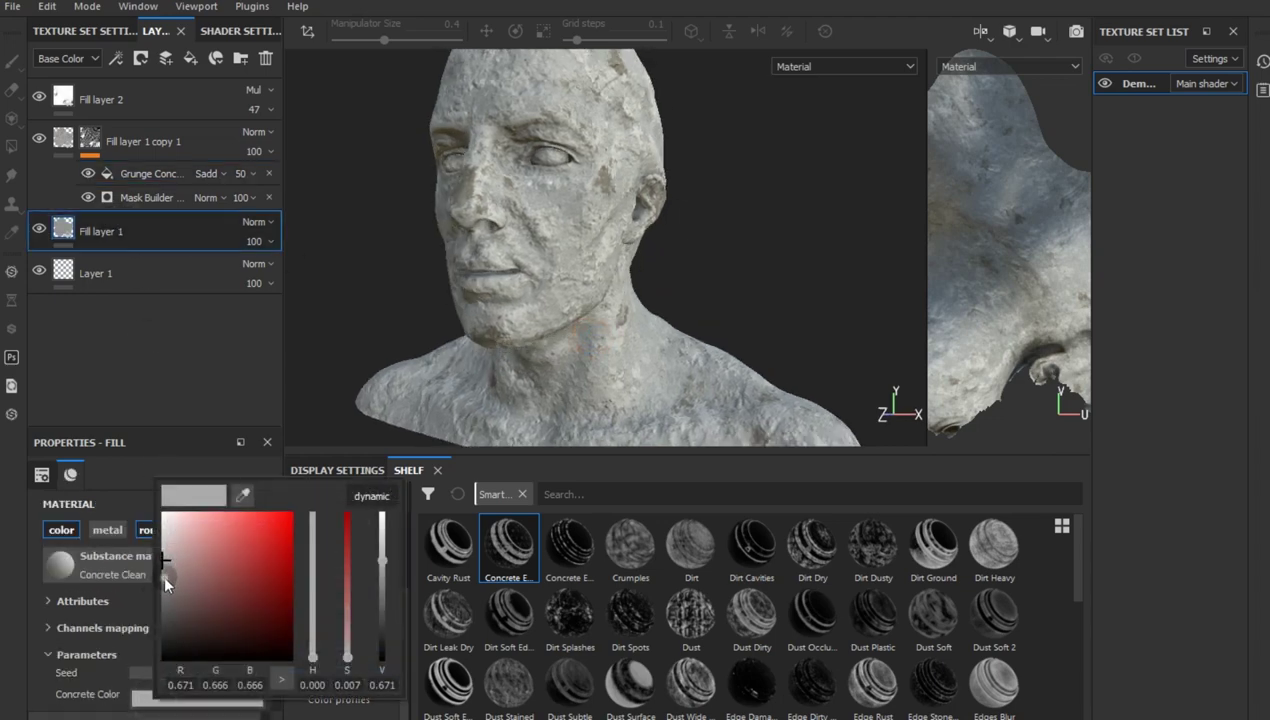
{"action": "left_click_drag", "start_coordinate": [167, 585], "coordinate": [164, 590]}
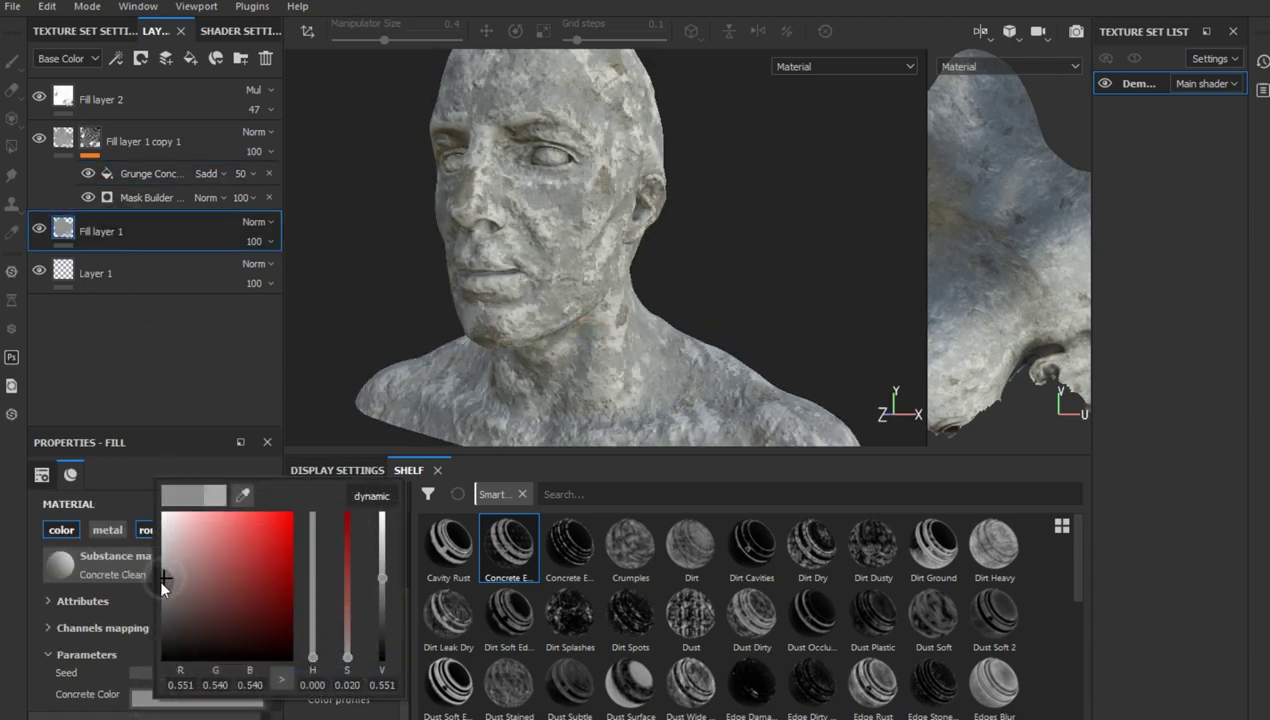
{"action": "left_click", "coordinate": [725, 355]}
Step: Darken Fill layer 1 copy 1's concrete colour to about 0.569 grey
{"action": "left_click", "coordinate": [57, 138]}
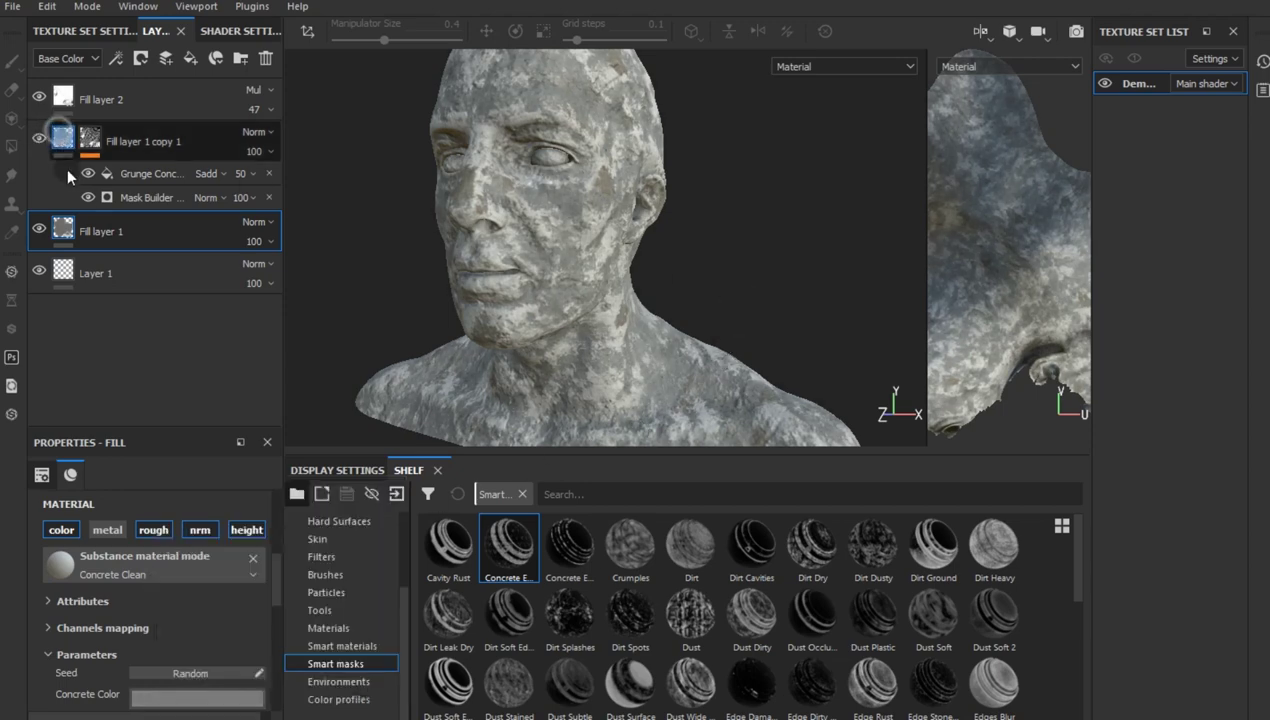
{"action": "left_click", "coordinate": [193, 698]}
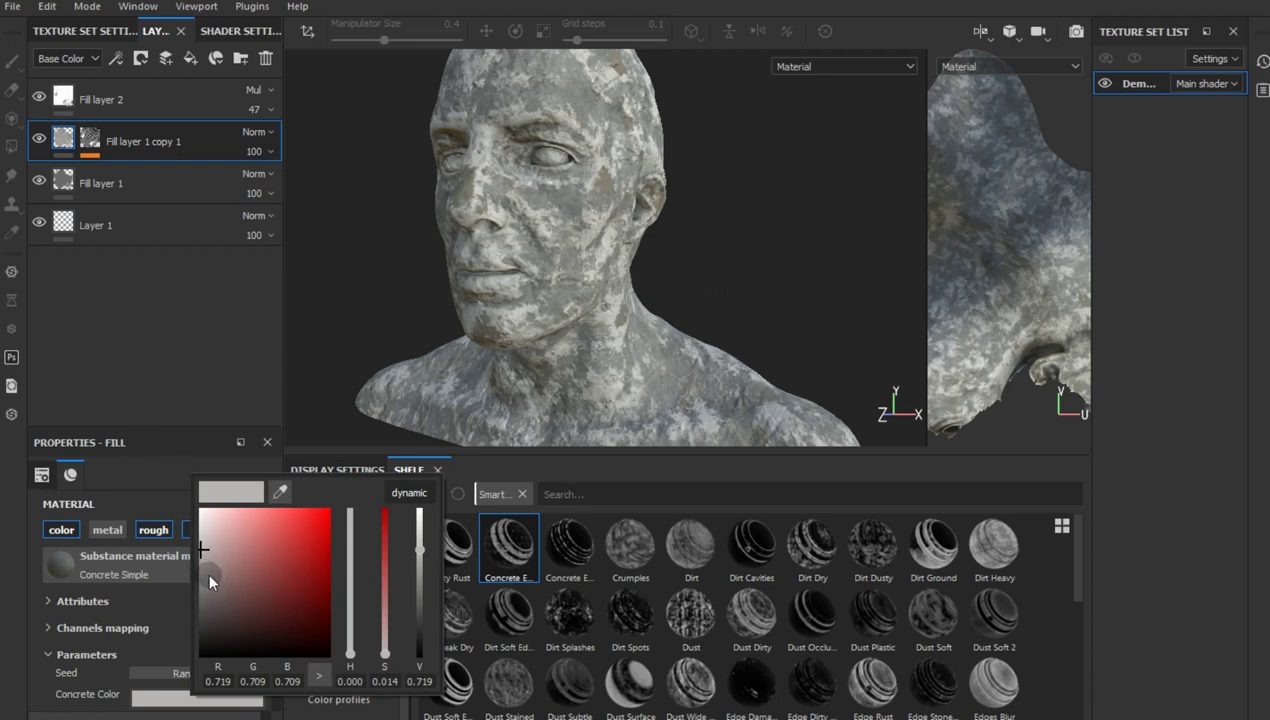
{"action": "mouse_move", "coordinate": [206, 573]}
{"action": "left_mouse_down"}
{"action": "mouse_move", "coordinate": [200, 583]}
{"action": "mouse_move", "coordinate": [200, 559]}
{"action": "mouse_move", "coordinate": [201, 586]}
{"action": "mouse_move", "coordinate": [201, 572]}
{"action": "left_mouse_up"}
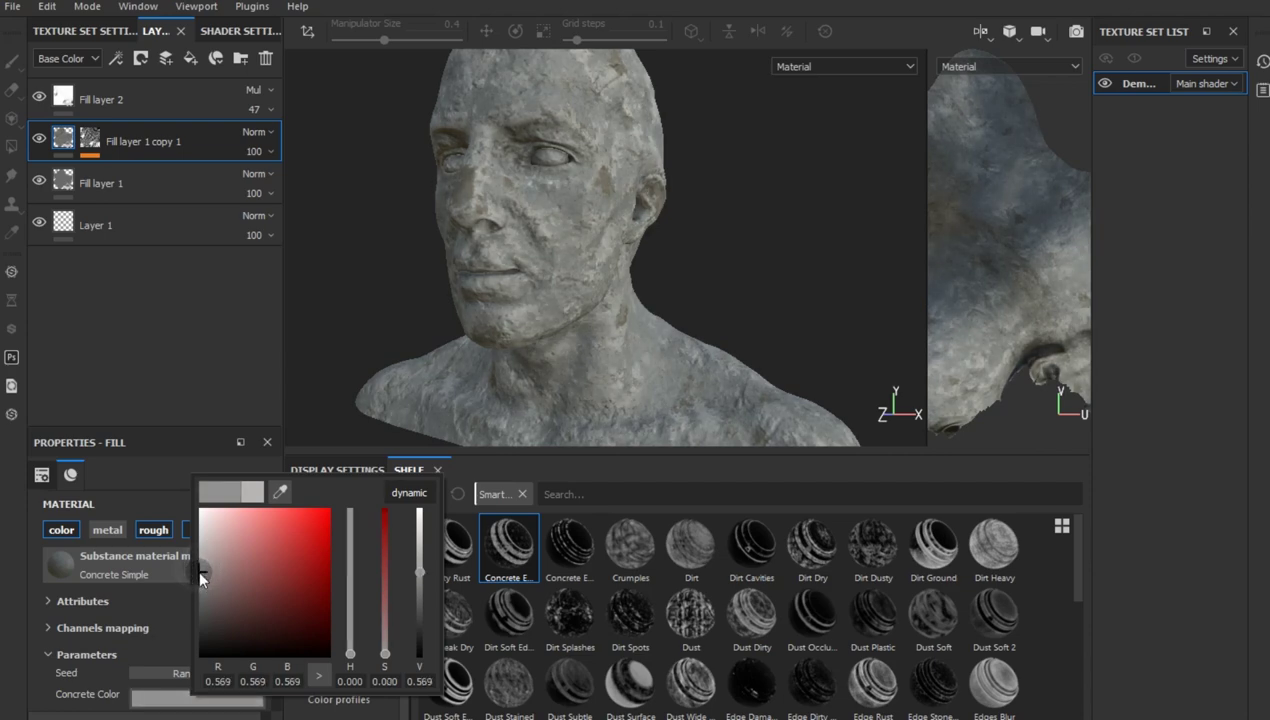
{"action": "left_click", "coordinate": [760, 303]}
{"action": "mouse_move", "coordinate": [588, 356]}
{"action": "left_mouse_down", "text": "alt"}
{"action": "mouse_move", "coordinate": [629, 363]}
{"action": "mouse_move", "coordinate": [558, 380]}
{"action": "mouse_move", "coordinate": [570, 366]}
{"action": "left_mouse_up", "text": "alt"}
{"action": "scroll", "coordinate": [550, 351], "scroll_direction": "up", "scroll_amount": 4}
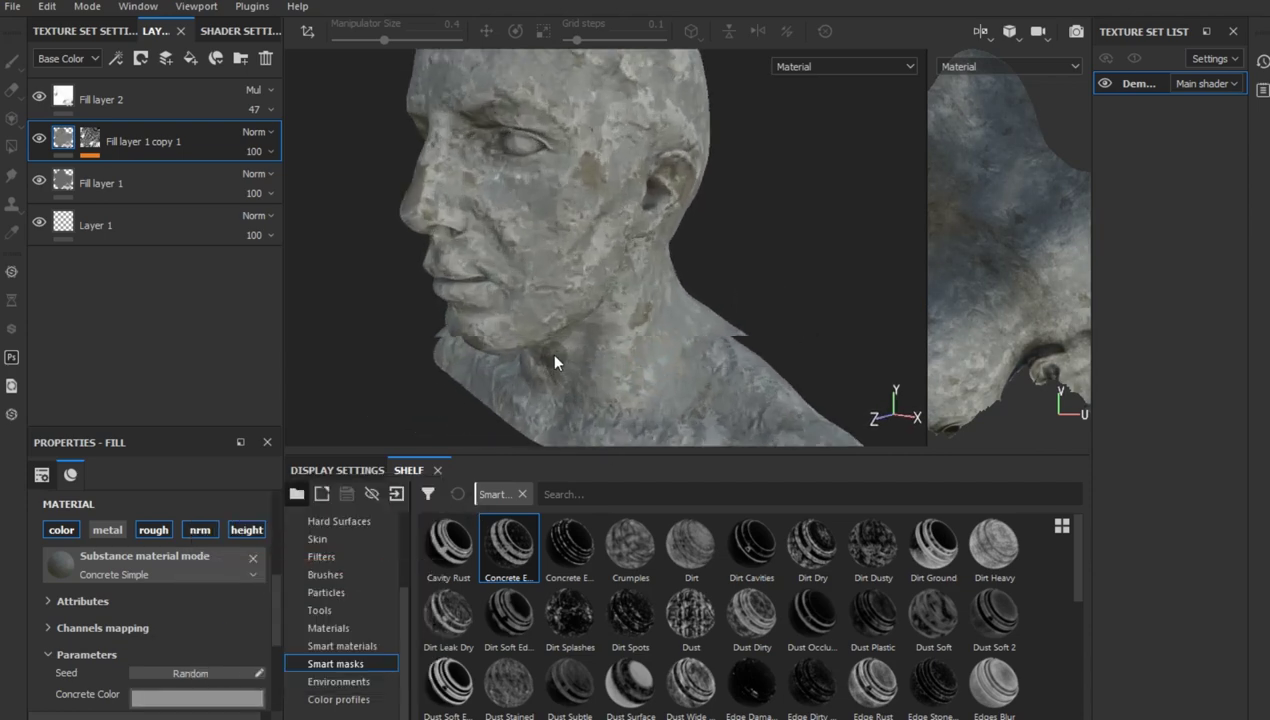
{"action": "mouse_move", "coordinate": [628, 340]}
{"action": "right_mouse_down", "text": "shift"}
{"action": "mouse_move", "coordinate": [694, 312]}
{"action": "mouse_move", "coordinate": [675, 334]}
{"action": "mouse_move", "coordinate": [569, 338]}
{"action": "right_mouse_up", "text": "shift"}
{"action": "left_click_drag", "start_coordinate": [581, 363], "coordinate": [640, 370], "text": "alt"}
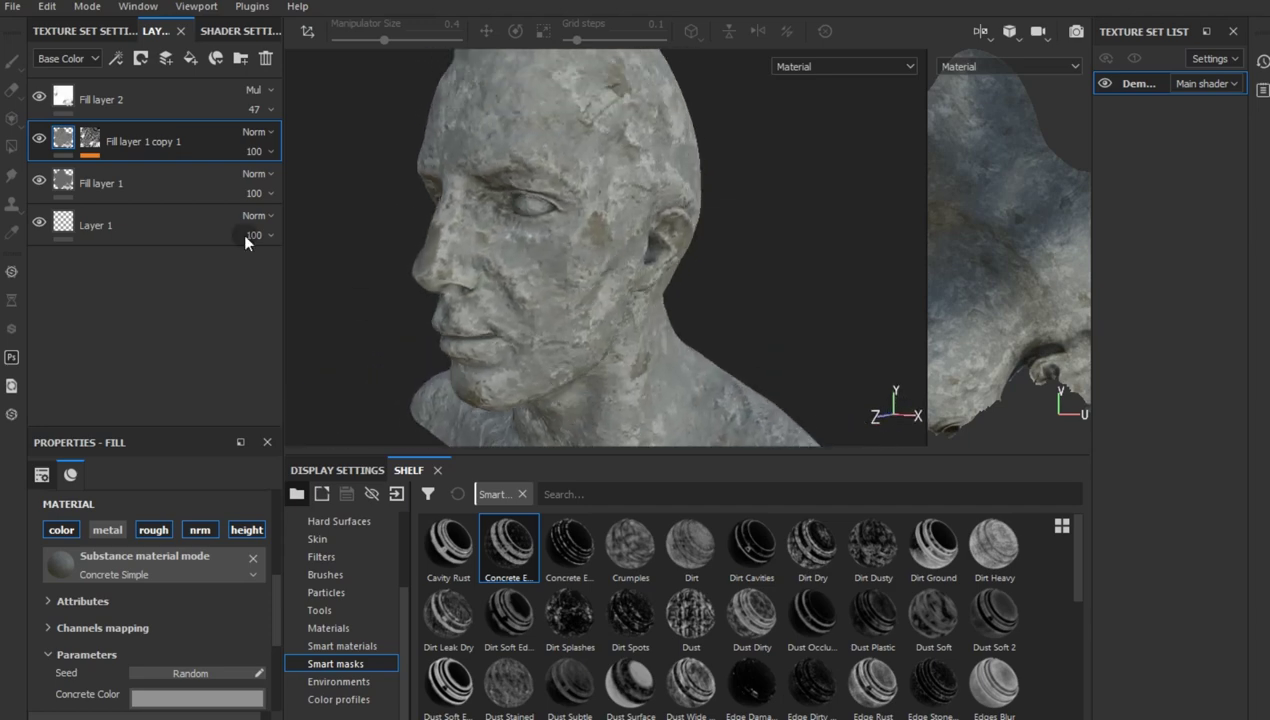
Step: Add Fill layer 3 above the copied fill with the Dirt Cavities smart mask, and show shelf Materials
{"action": "right_click", "coordinate": [127, 177]}
{"action": "left_click", "coordinate": [116, 138]}
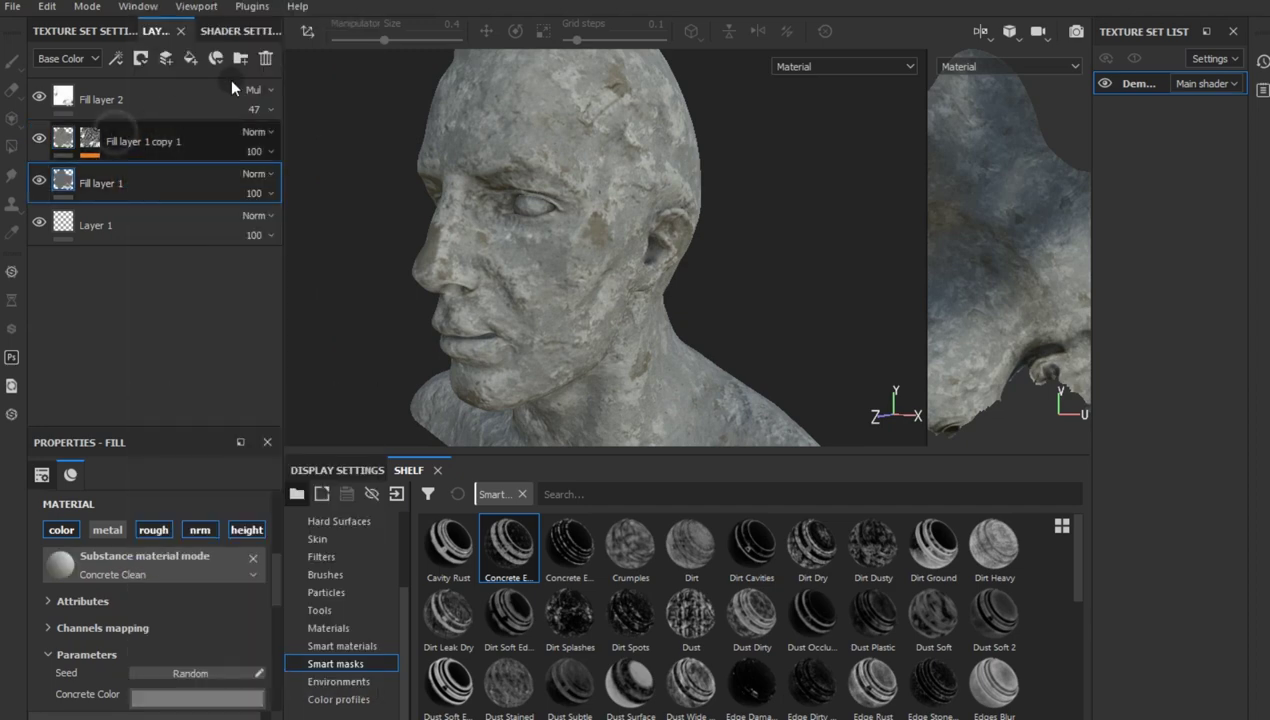
{"action": "left_click", "coordinate": [190, 58]}
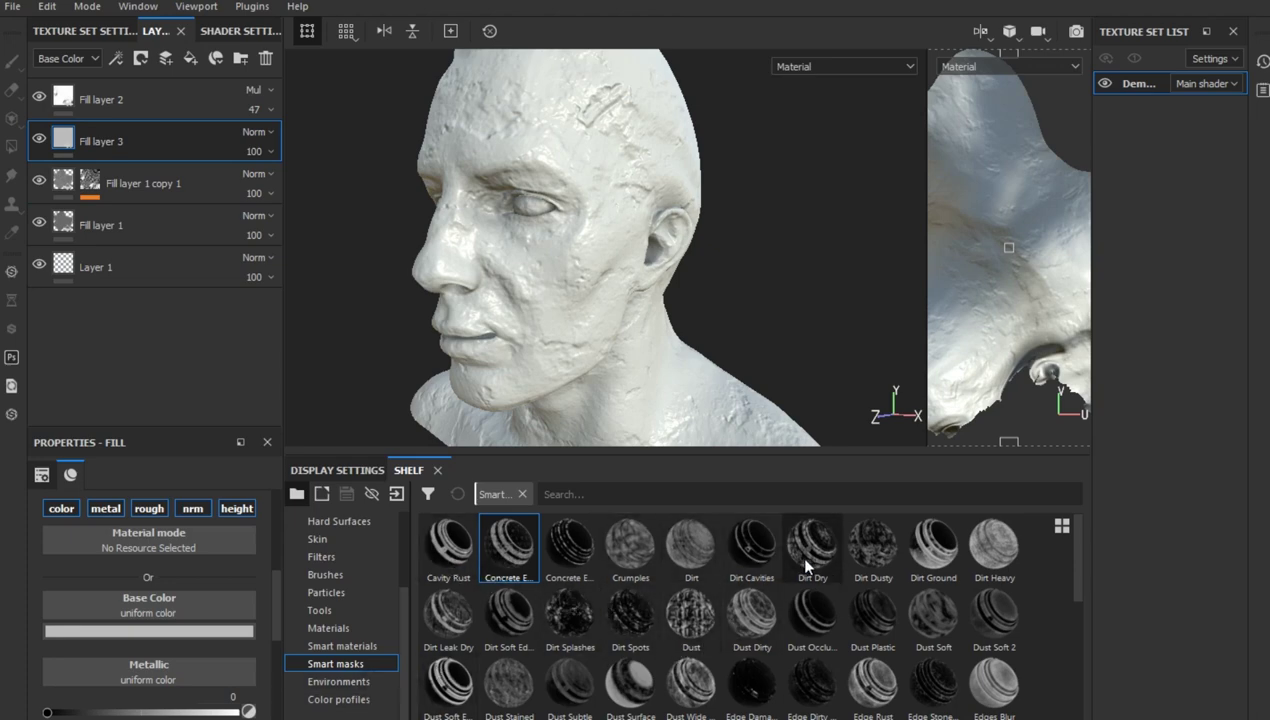
{"action": "left_click_drag", "start_coordinate": [752, 545], "coordinate": [138, 152]}
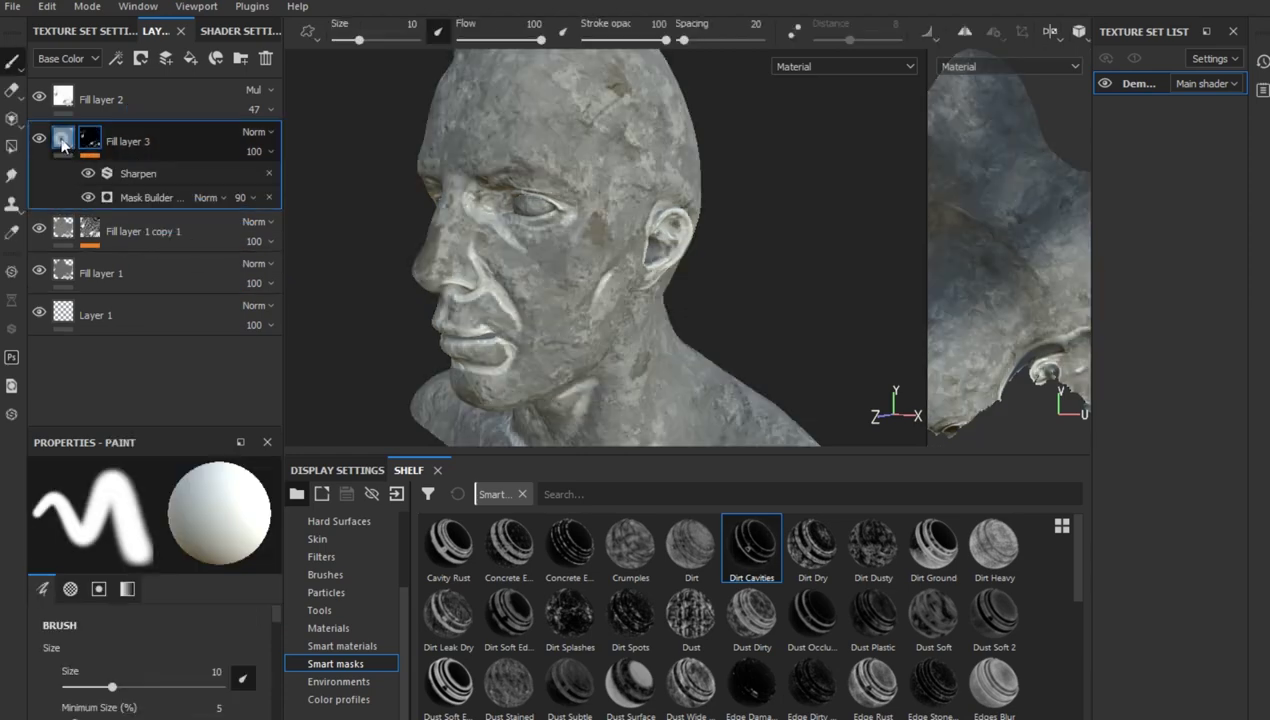
{"action": "left_click", "coordinate": [63, 140]}
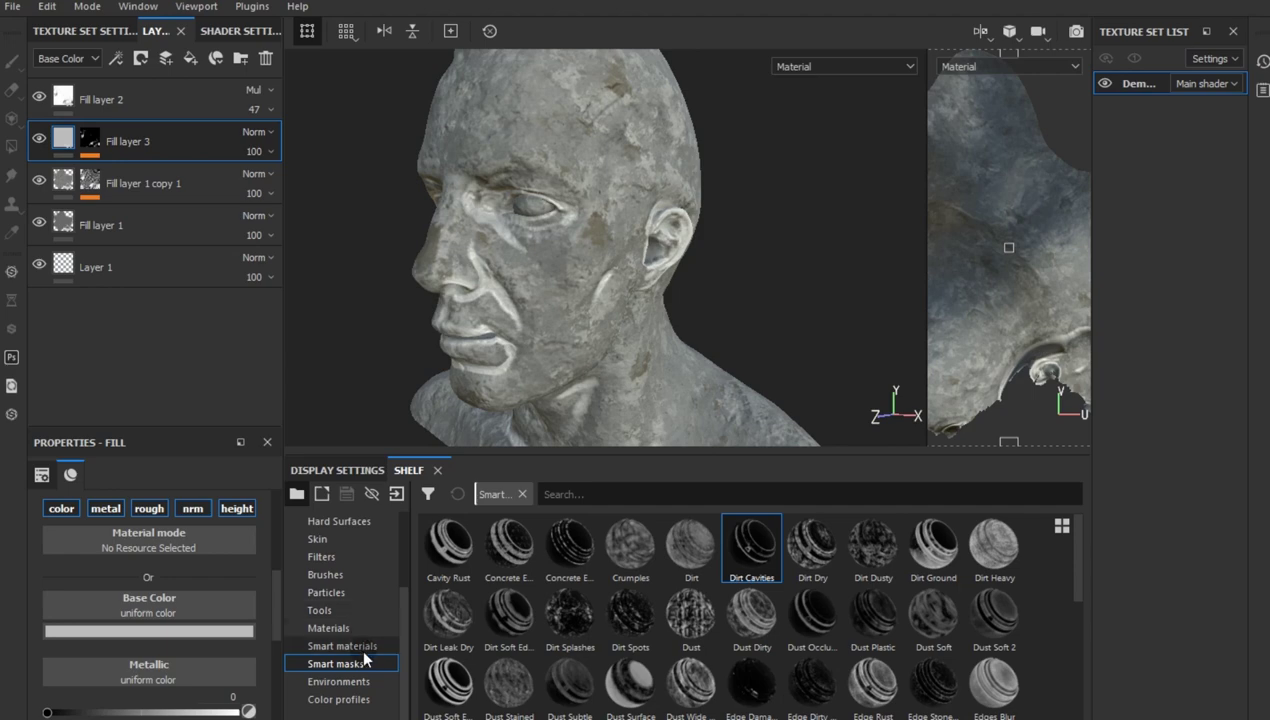
{"action": "left_click", "coordinate": [345, 628]}
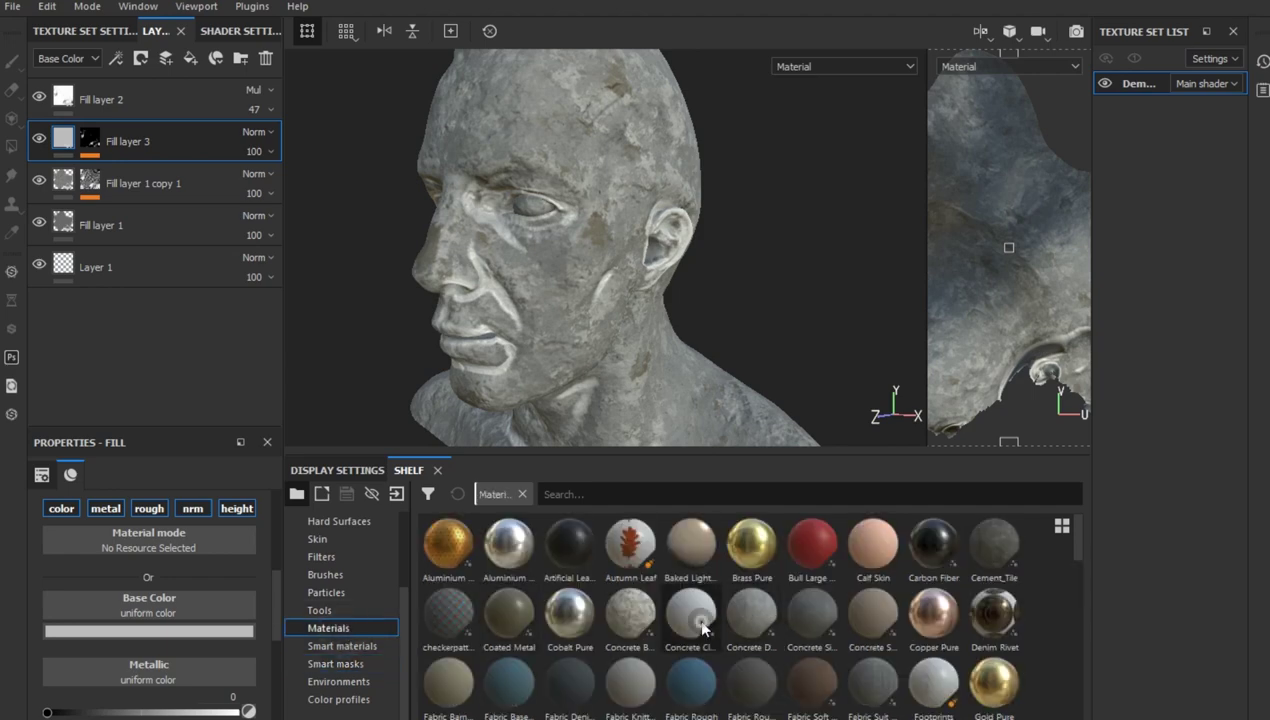
Step: Switch Fill layer 3 to tri-planar projection, with normal enabled and metal disabled
{"action": "scroll", "coordinate": [148, 639], "scroll_direction": "up", "scroll_amount": 1}
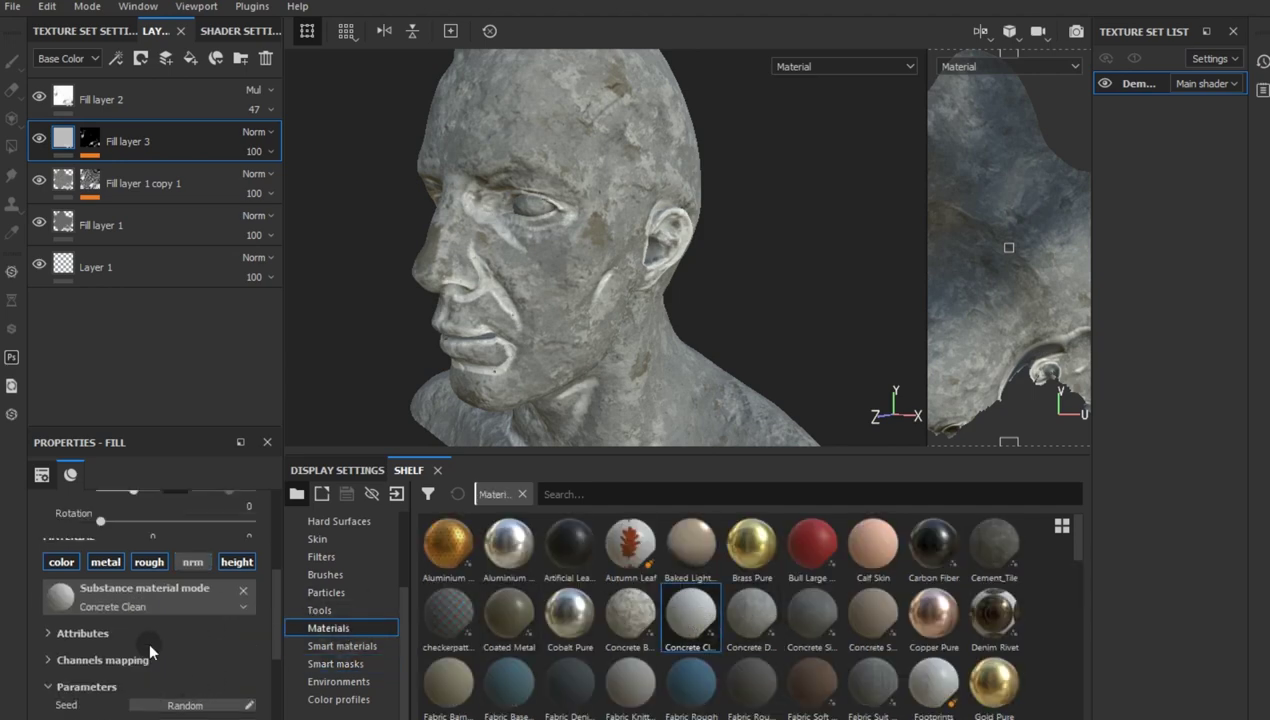
{"action": "scroll", "coordinate": [148, 639], "scroll_direction": "up", "scroll_amount": 1}
{"action": "left_click", "coordinate": [192, 615]}
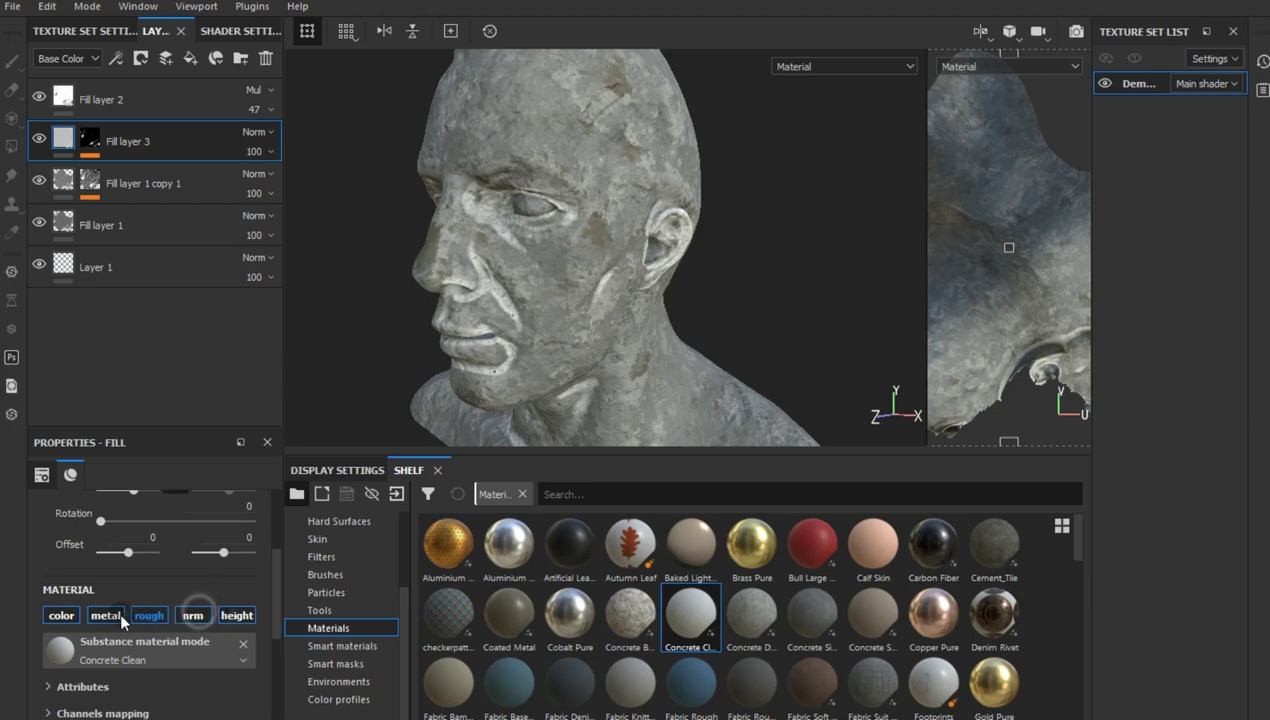
{"action": "left_click", "coordinate": [105, 615]}
{"action": "scroll", "coordinate": [125, 628], "scroll_direction": "up", "scroll_amount": 1}
{"action": "scroll", "coordinate": [125, 628], "scroll_direction": "up", "scroll_amount": 1}
{"action": "left_click", "coordinate": [137, 537]}
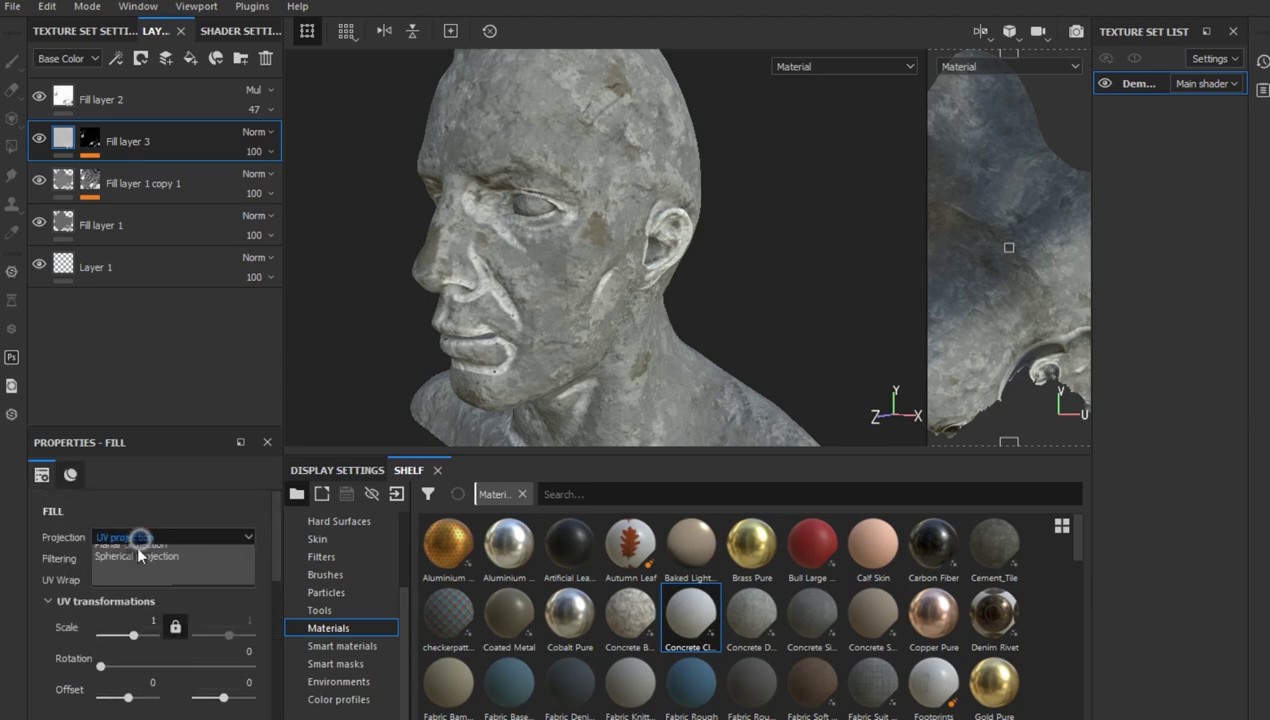
{"action": "left_click", "coordinate": [130, 557]}
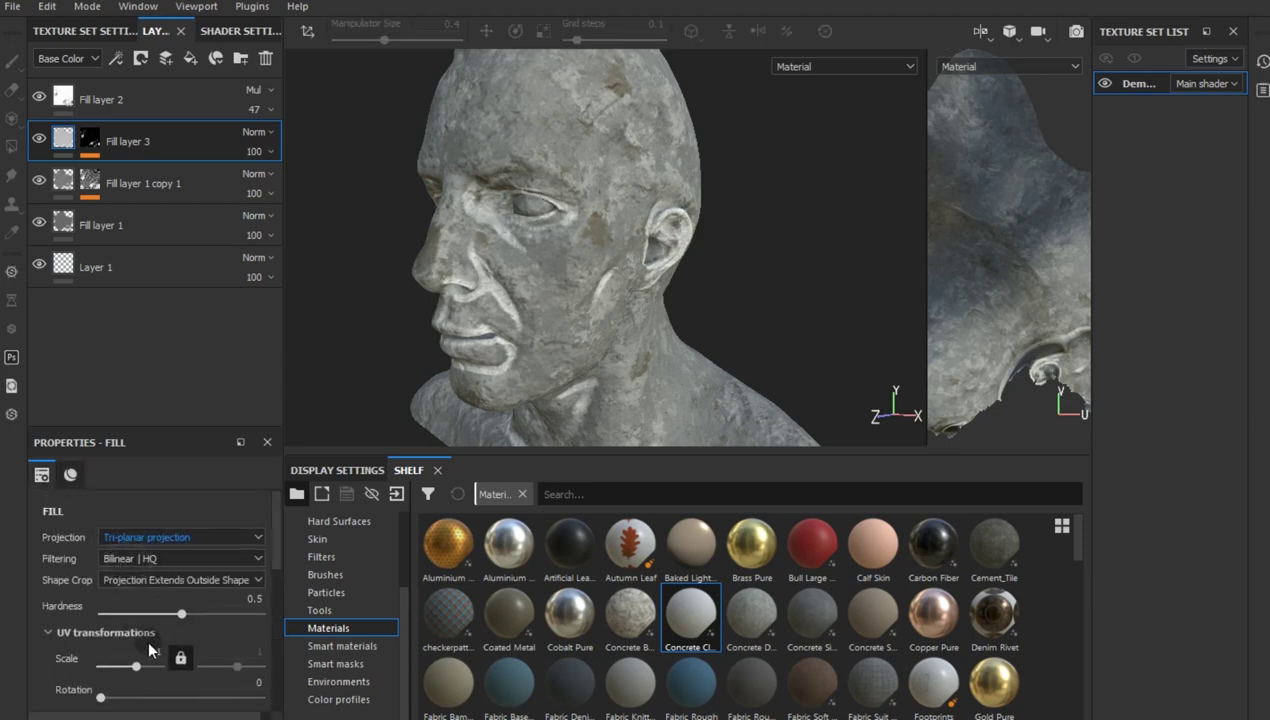
{"action": "left_click", "coordinate": [47, 632]}
{"action": "scroll", "coordinate": [100, 635], "scroll_direction": "down", "scroll_amount": 1}
{"action": "scroll", "coordinate": [145, 638], "scroll_direction": "down", "scroll_amount": 2}
{"action": "scroll", "coordinate": [148, 626], "scroll_direction": "down", "scroll_amount": 1}
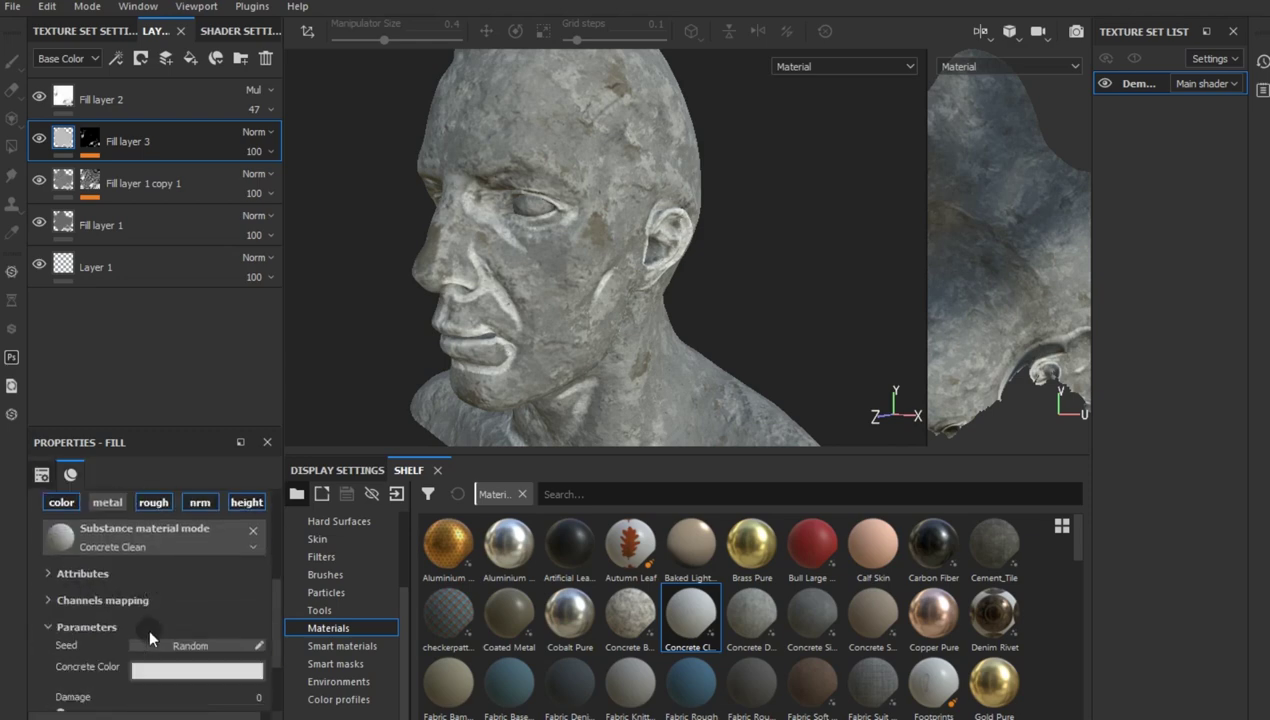
{"action": "scroll", "coordinate": [148, 626], "scroll_direction": "down", "scroll_amount": 1}
Step: Tint Fill layer 3's concrete a warm tan of 0.551/0.501/0.450
{"action": "left_click", "coordinate": [150, 616]}
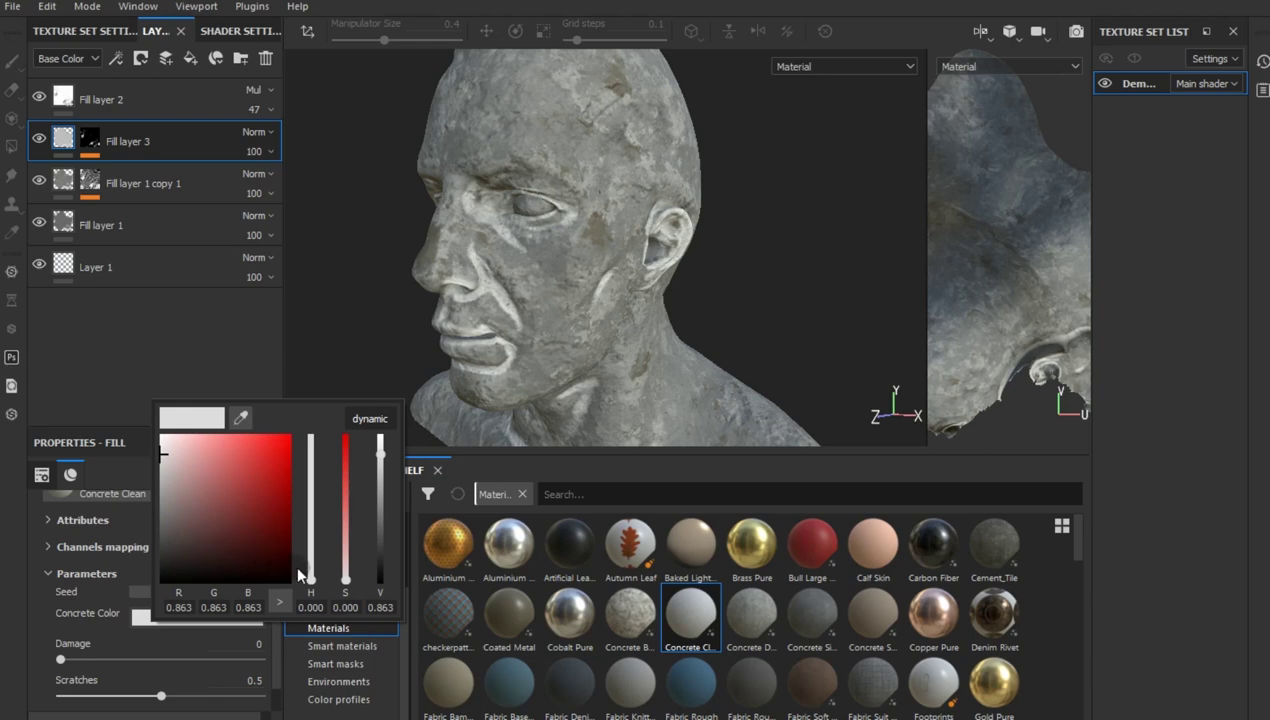
{"action": "left_click_drag", "start_coordinate": [310, 579], "coordinate": [310, 569]}
{"action": "left_click_drag", "start_coordinate": [200, 534], "coordinate": [194, 512]}
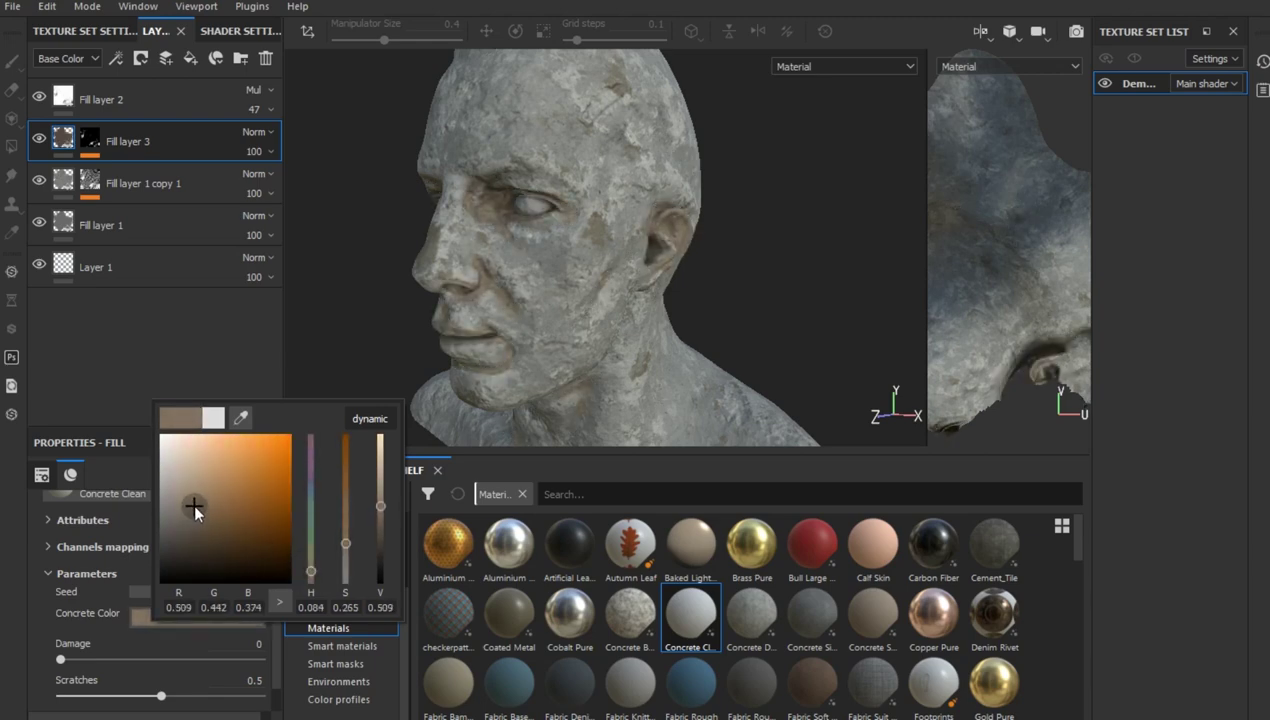
{"action": "left_click_drag", "start_coordinate": [194, 512], "coordinate": [181, 498]}
{"action": "left_click", "coordinate": [796, 316]}
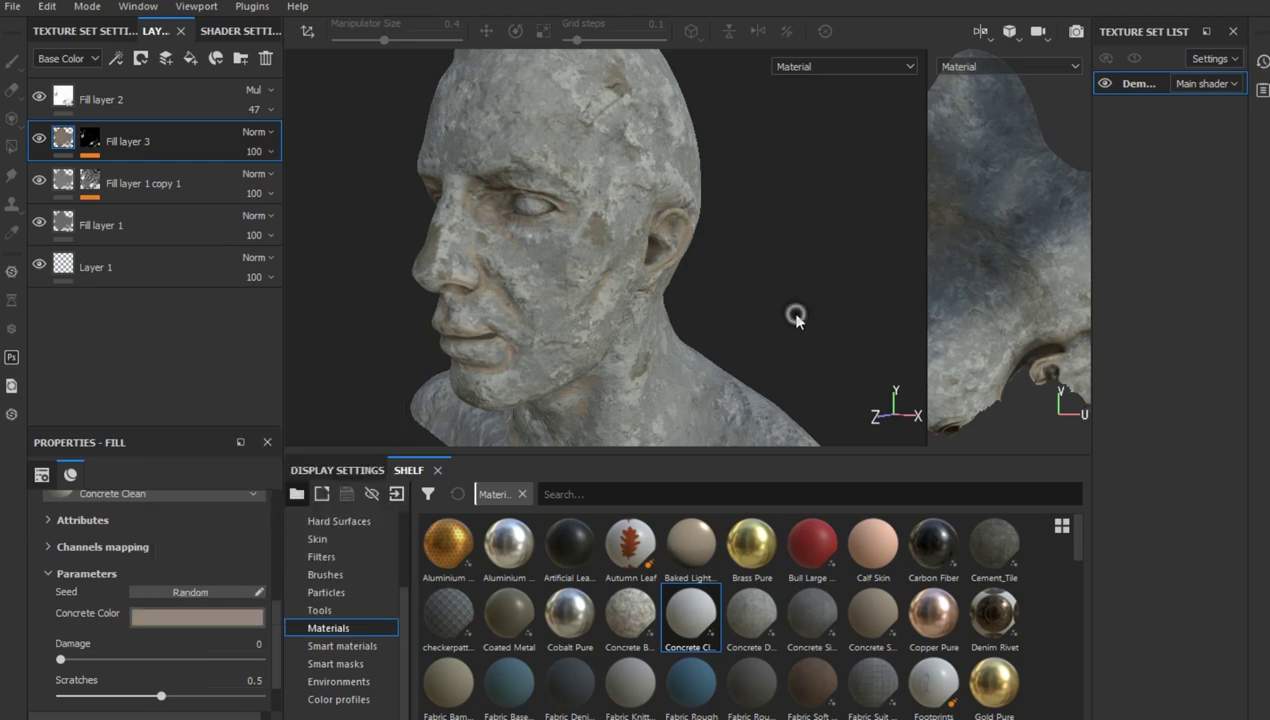
{"action": "mouse_move", "coordinate": [563, 365]}
{"action": "left_mouse_down", "text": "alt"}
{"action": "mouse_move", "coordinate": [646, 329]}
{"action": "mouse_move", "coordinate": [521, 340]}
{"action": "mouse_move", "coordinate": [613, 366]}
{"action": "left_mouse_up", "text": "alt"}
{"action": "middle_click_drag", "start_coordinate": [628, 440], "coordinate": [628, 449]}
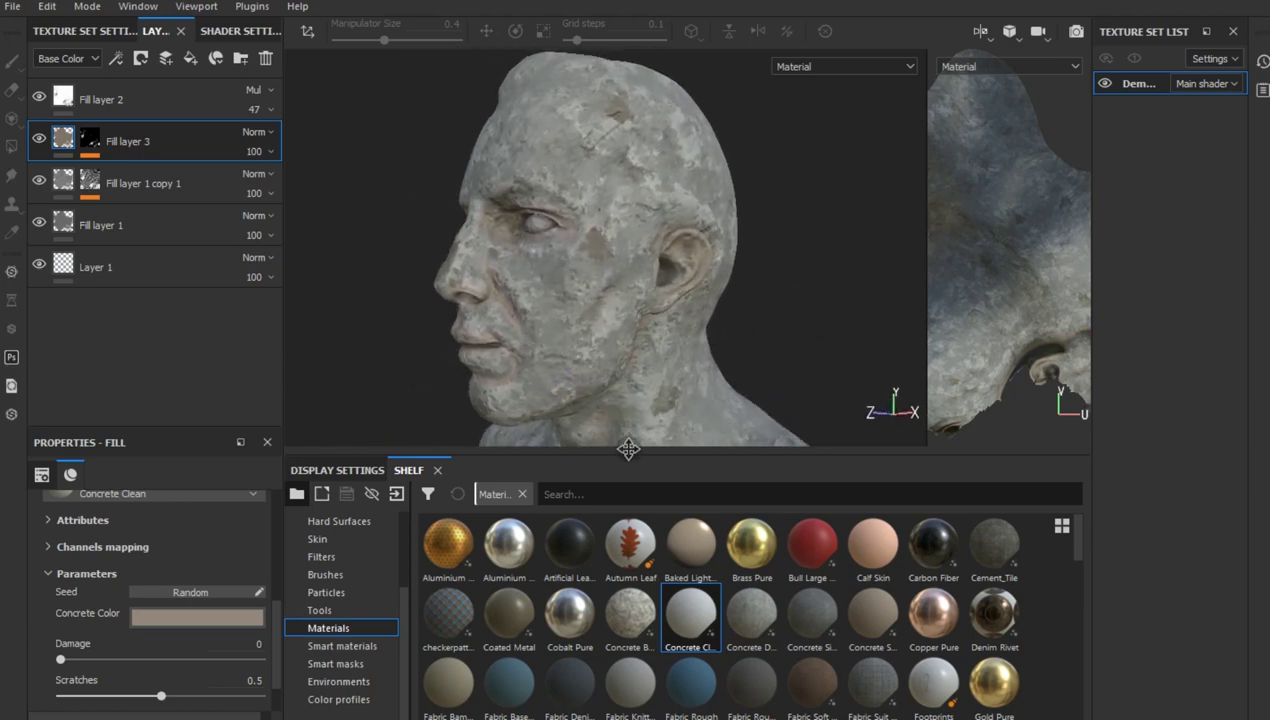
{"action": "mouse_move", "coordinate": [533, 357]}
{"action": "left_mouse_down", "text": "alt"}
{"action": "mouse_move", "coordinate": [567, 346]}
{"action": "mouse_move", "coordinate": [575, 292]}
{"action": "mouse_move", "coordinate": [629, 320]}
{"action": "mouse_move", "coordinate": [760, 326]}
{"action": "mouse_move", "coordinate": [683, 337]}
{"action": "mouse_move", "coordinate": [483, 316]}
{"action": "left_mouse_up", "text": "alt"}
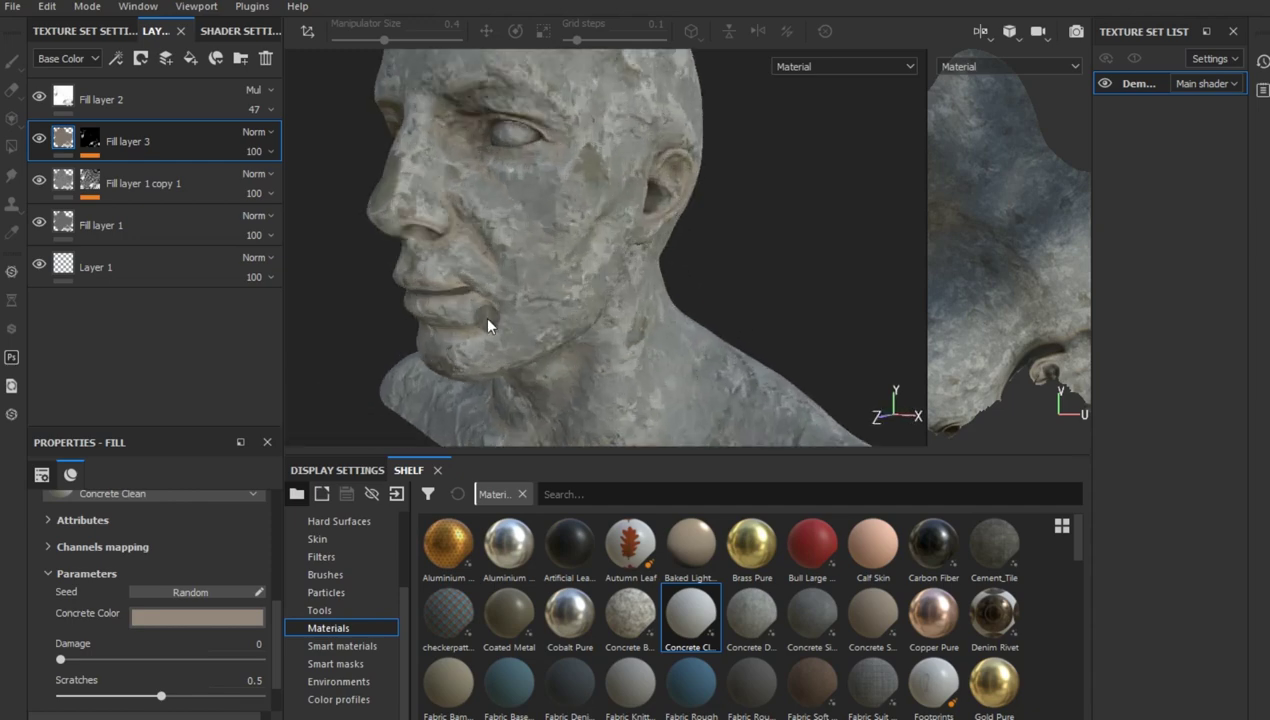
{"action": "left_click", "coordinate": [38, 180]}
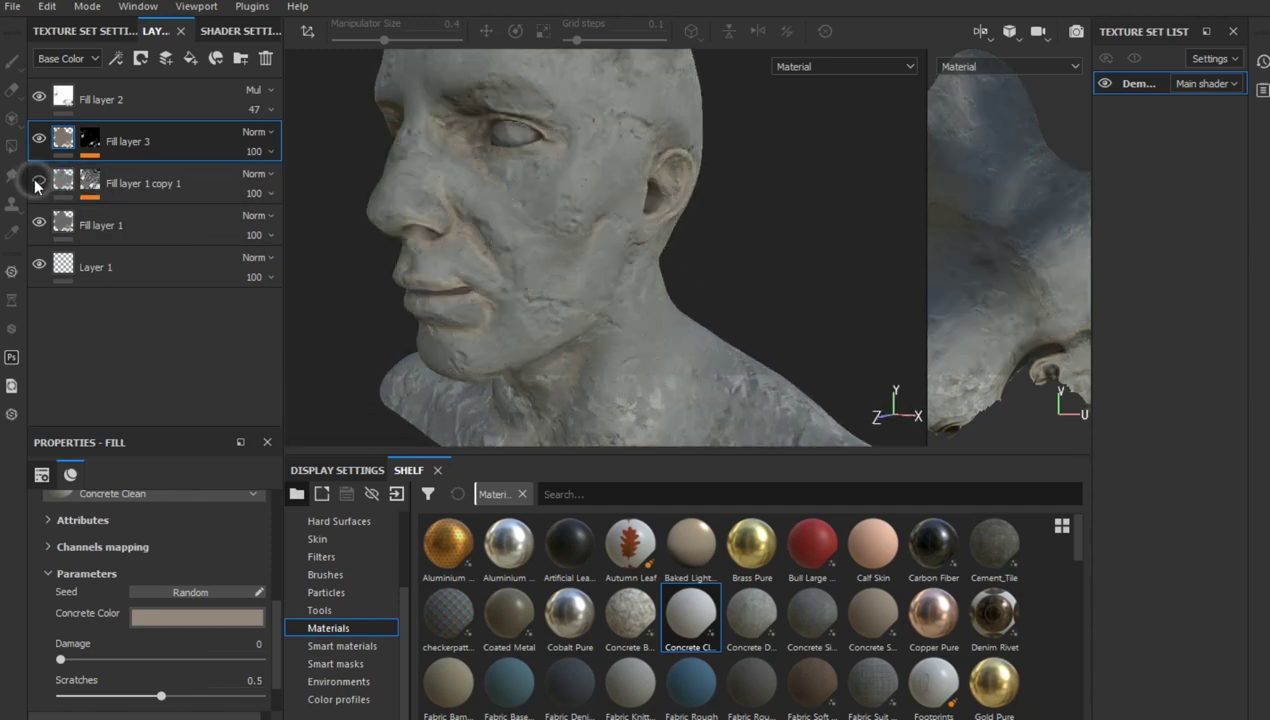
{"action": "left_click", "coordinate": [38, 180]}
Step: Lighten Fill layer 1's concrete colour to roughly 0.56 grey, toggling its visibility to compare
{"action": "left_click", "coordinate": [95, 245]}
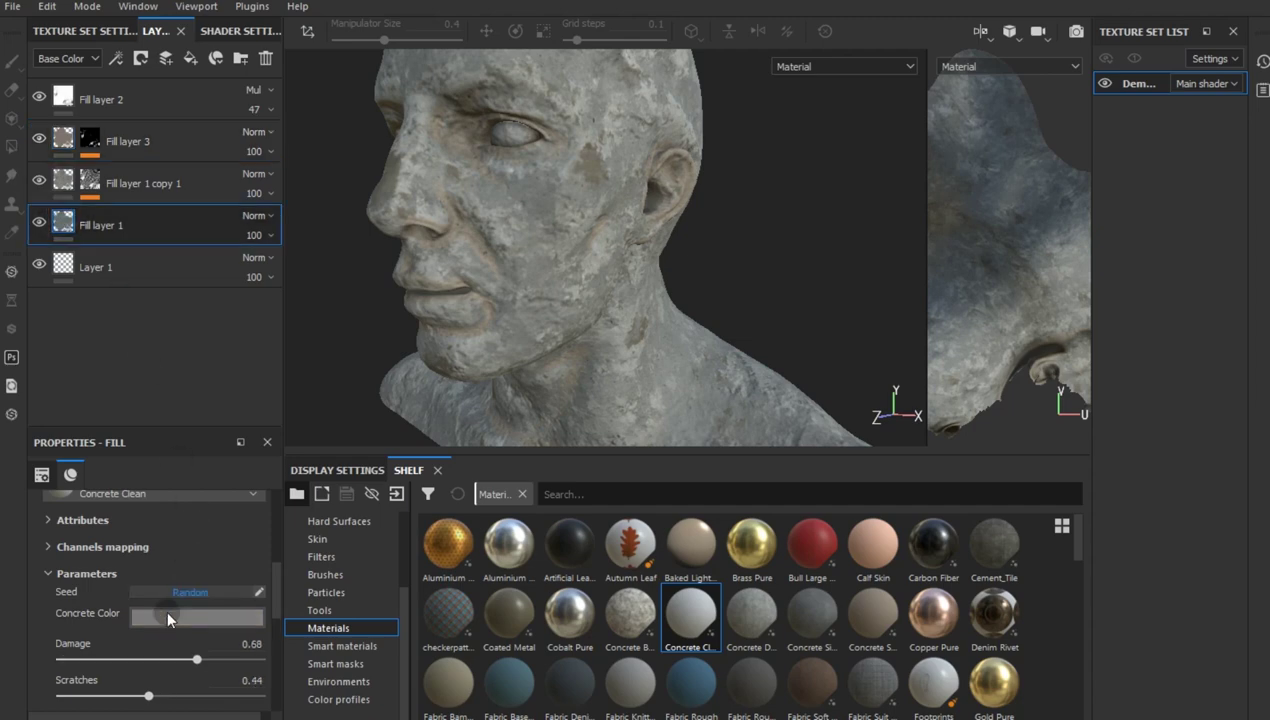
{"action": "left_click", "coordinate": [165, 609]}
{"action": "left_click_drag", "start_coordinate": [177, 504], "coordinate": [177, 494]}
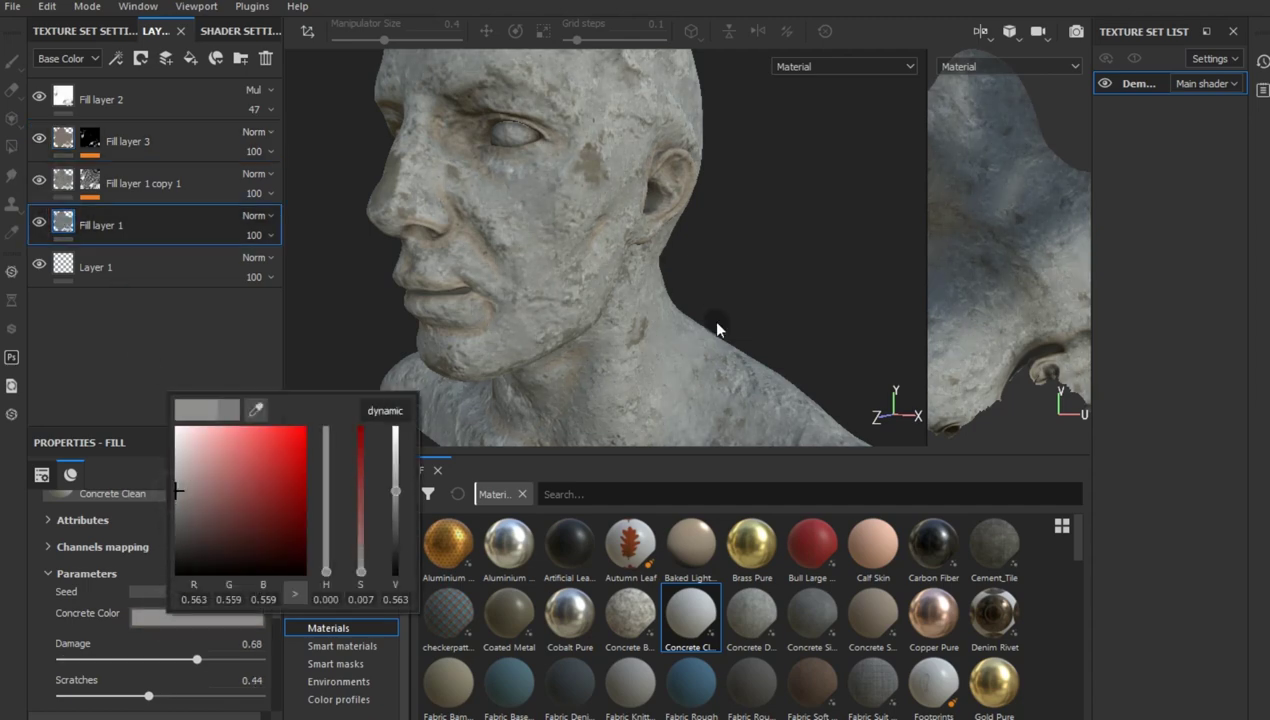
{"action": "left_click", "coordinate": [735, 297]}
{"action": "mouse_move", "coordinate": [593, 349]}
{"action": "left_mouse_down", "text": "alt"}
{"action": "mouse_move", "coordinate": [646, 391]}
{"action": "mouse_move", "coordinate": [685, 340]}
{"action": "mouse_move", "coordinate": [521, 317]}
{"action": "left_mouse_up", "text": "alt"}
{"action": "scroll", "coordinate": [521, 320], "scroll_direction": "up", "scroll_amount": 3}
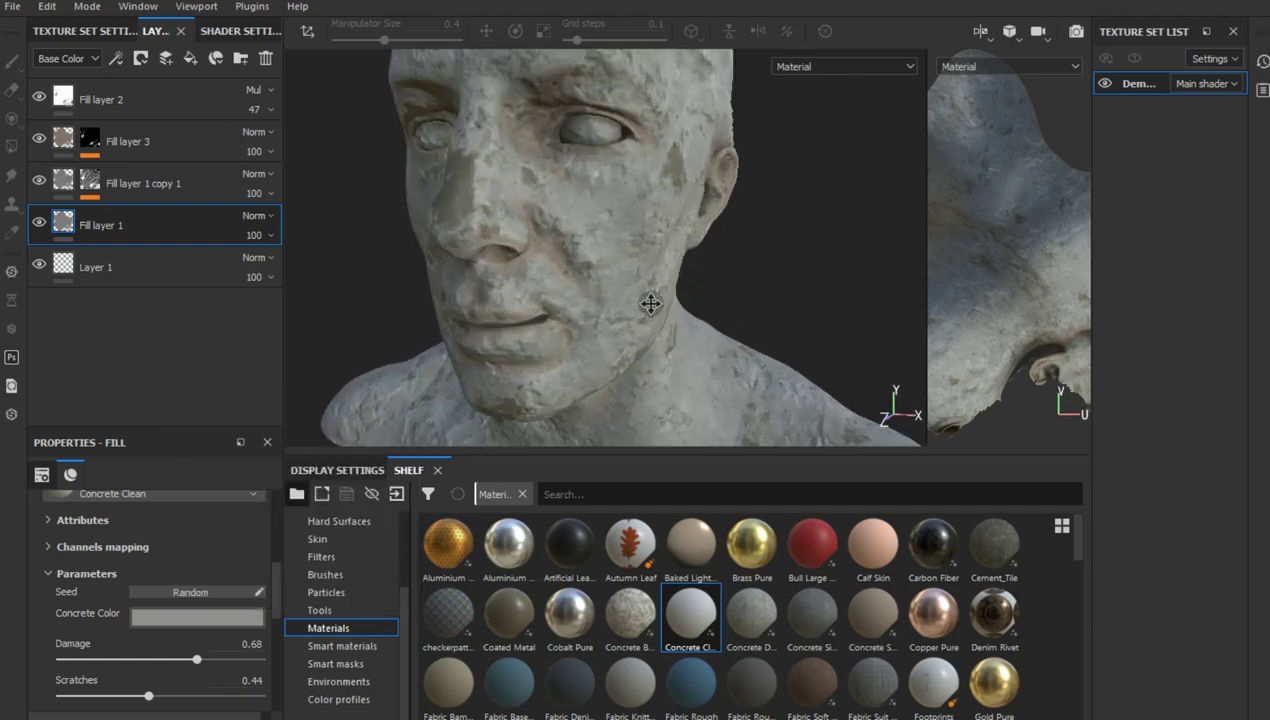
{"action": "mouse_move", "coordinate": [649, 300]}
{"action": "left_mouse_down", "text": "alt"}
{"action": "mouse_move", "coordinate": [631, 358]}
{"action": "mouse_move", "coordinate": [558, 354]}
{"action": "mouse_move", "coordinate": [598, 346]}
{"action": "left_mouse_up", "text": "alt"}
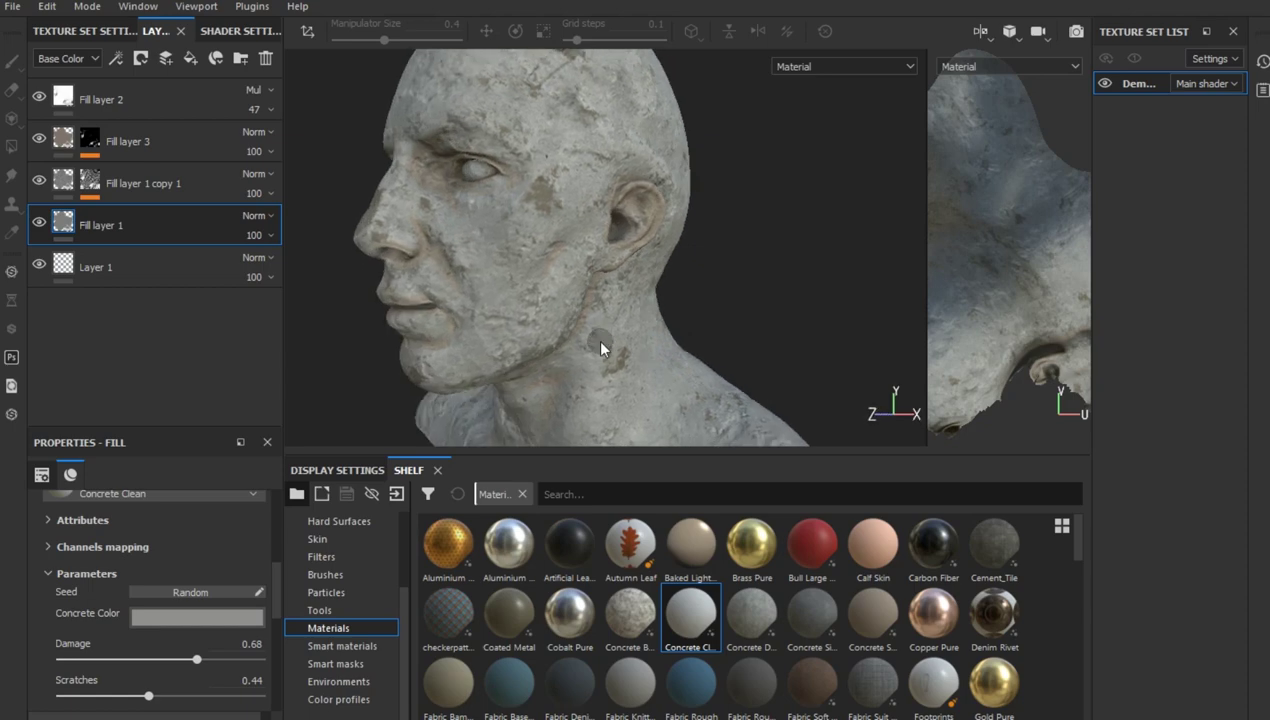
{"action": "left_click", "coordinate": [40, 223]}
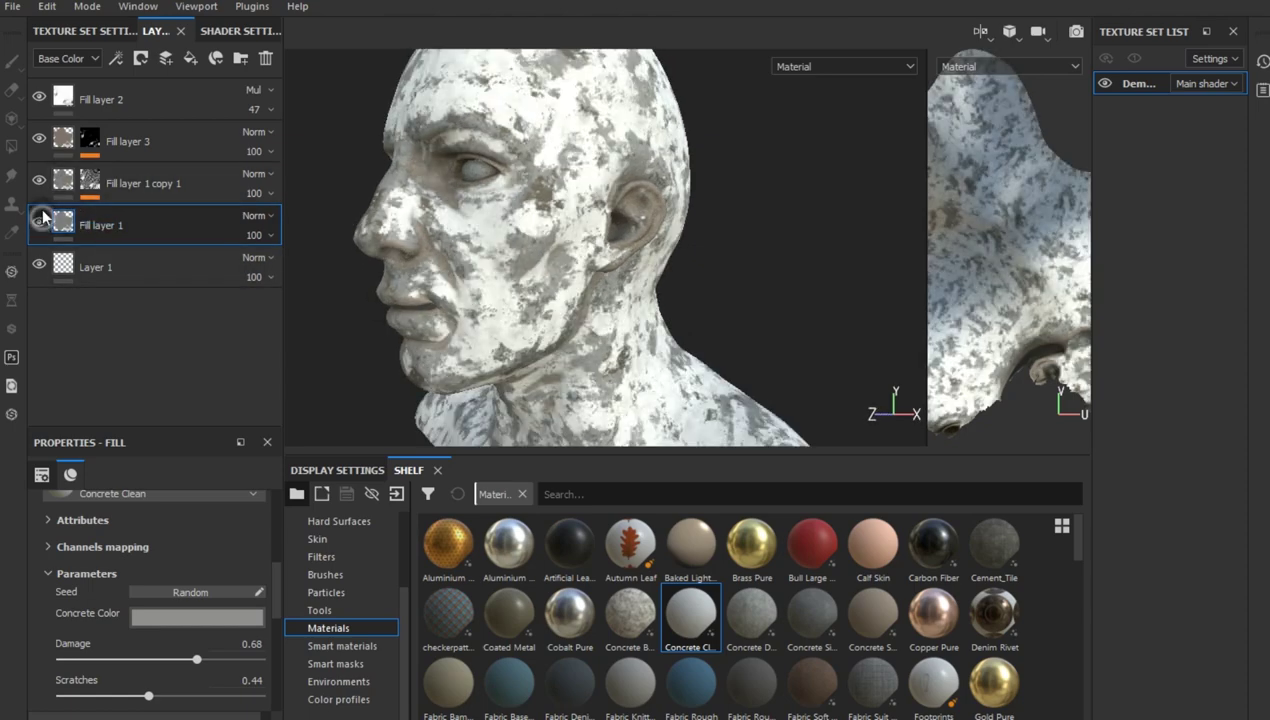
{"action": "left_click", "coordinate": [40, 220]}
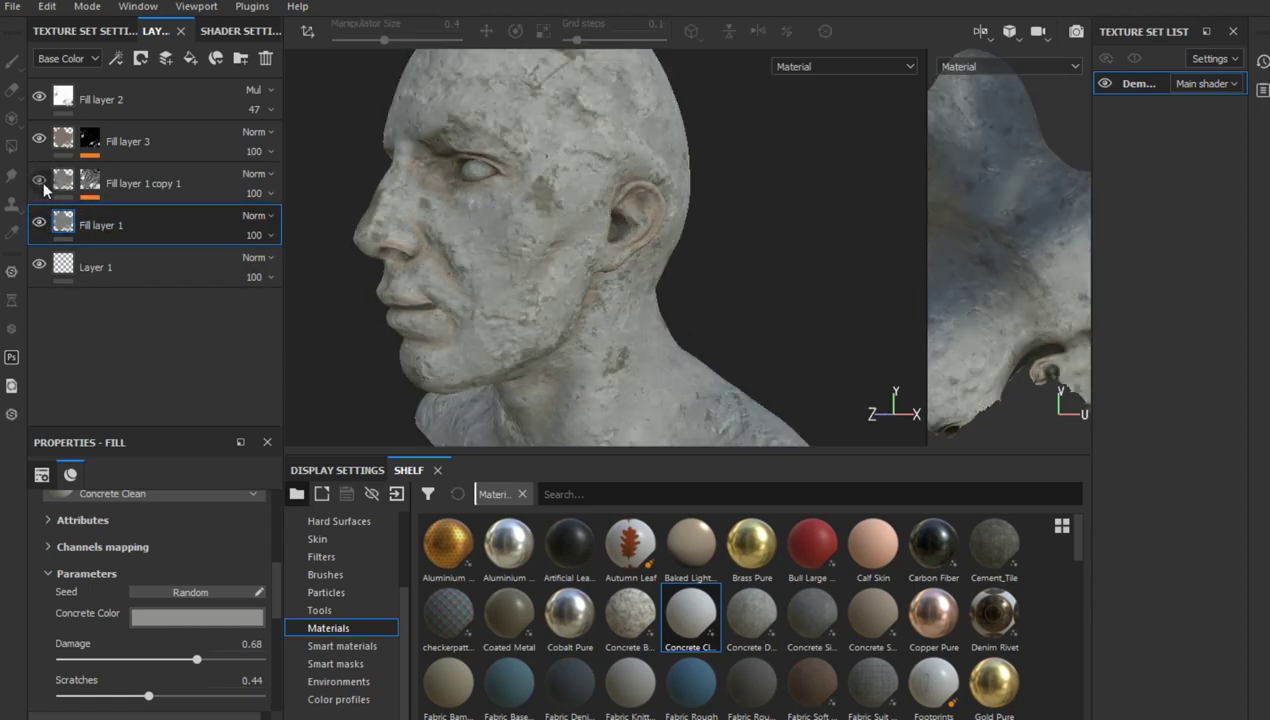
{"action": "left_click", "coordinate": [40, 181]}
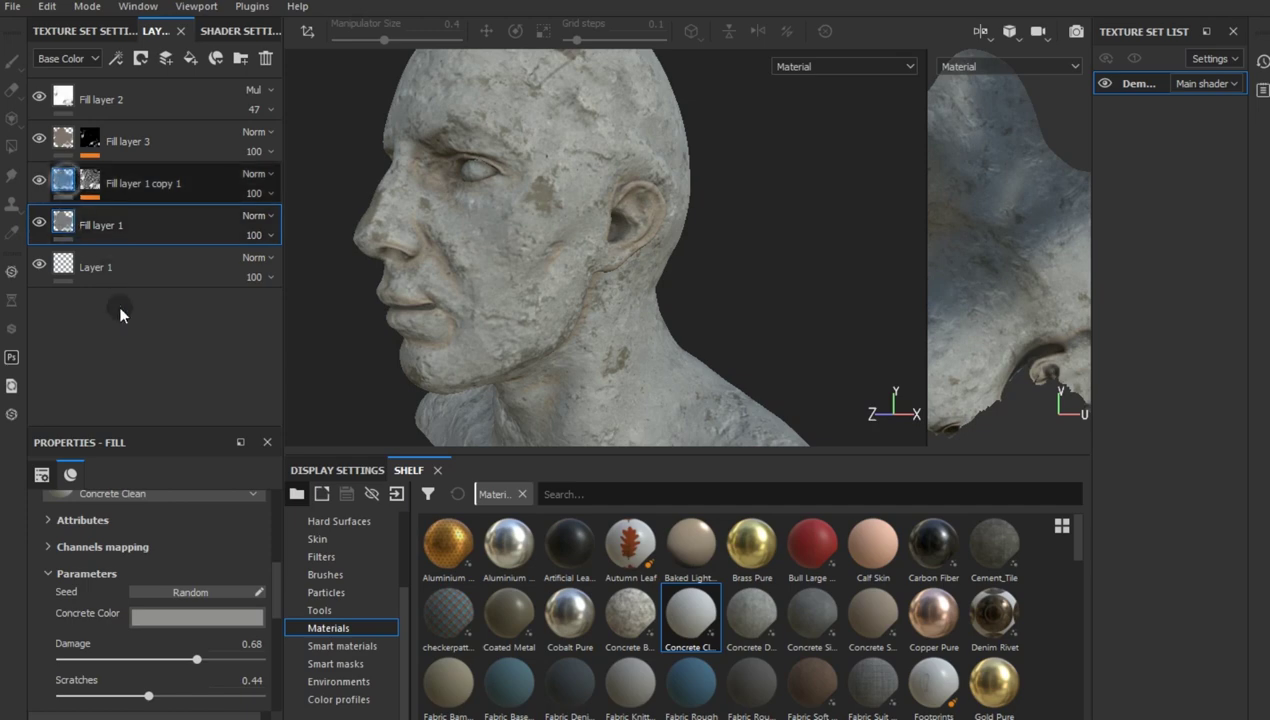
{"action": "scroll", "coordinate": [95, 641], "scroll_direction": "down", "scroll_amount": 3}
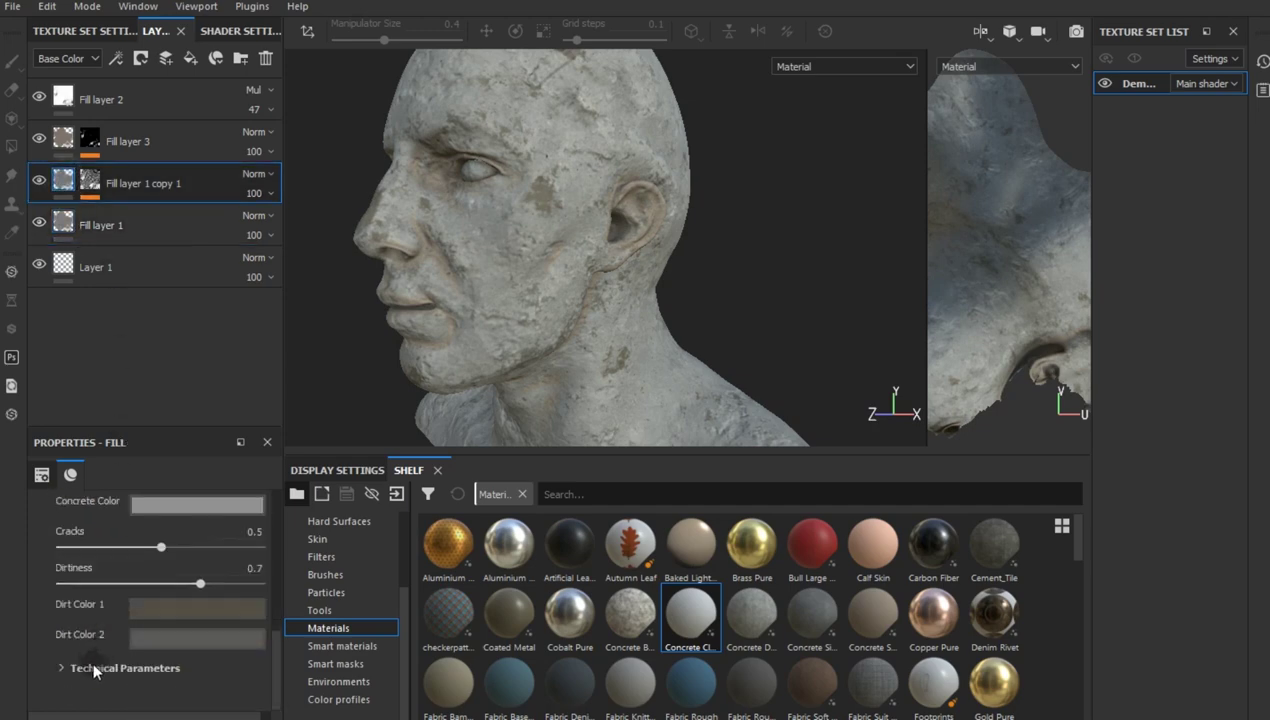
Step: Set Fill layer 1 copy 1's Dirtiness to 0.4
{"action": "left_click", "coordinate": [87, 583]}
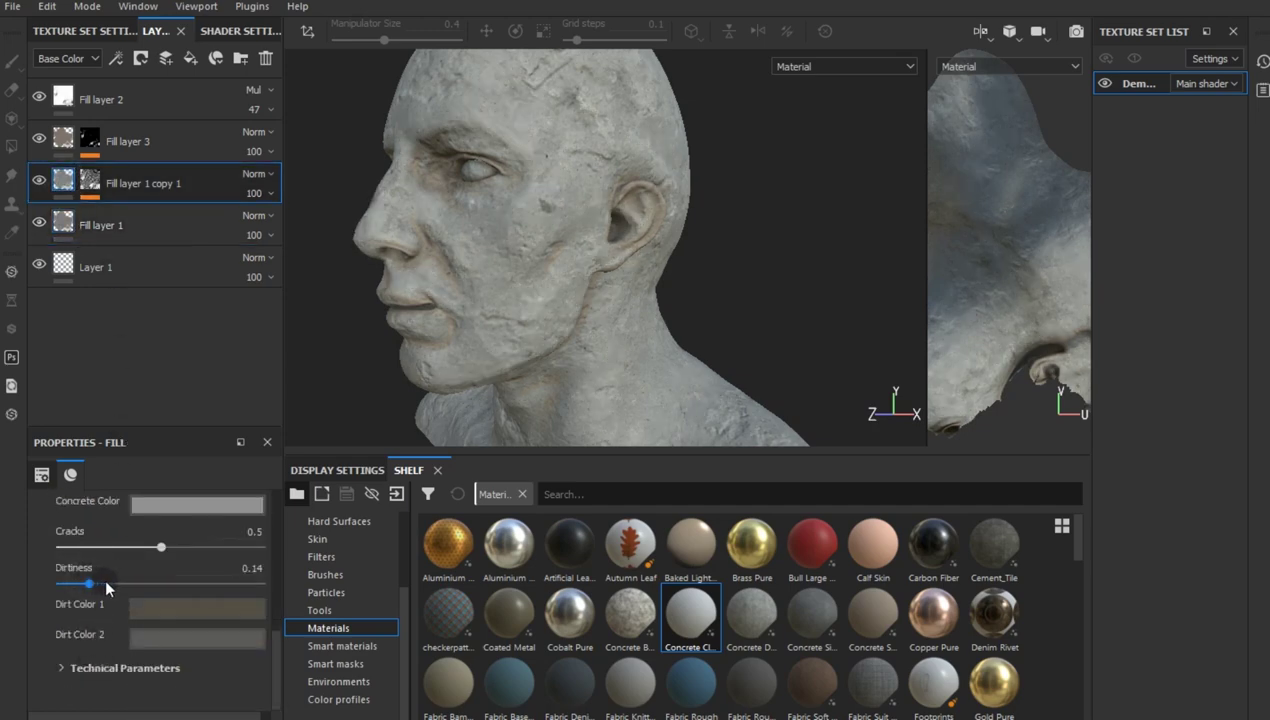
{"action": "left_click", "coordinate": [107, 584]}
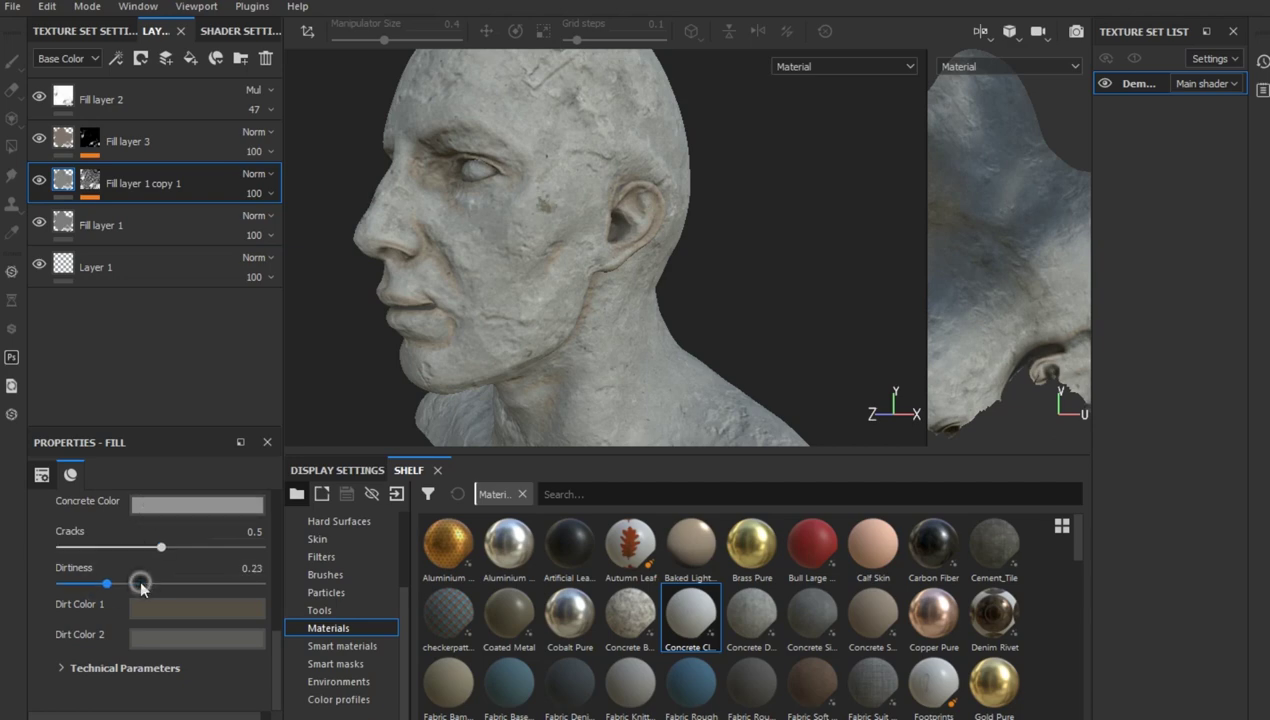
{"action": "left_click", "coordinate": [140, 583]}
{"action": "left_click_drag", "start_coordinate": [571, 328], "coordinate": [607, 332], "text": "alt"}
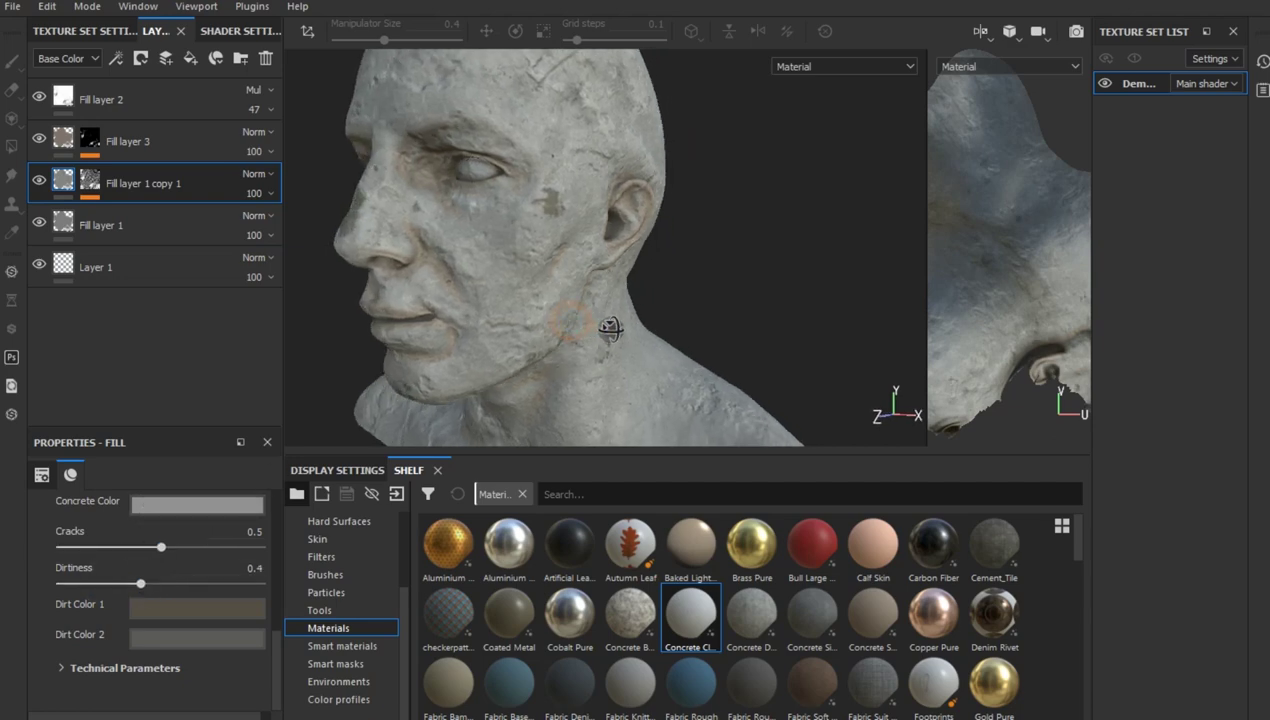
{"action": "left_click", "coordinate": [39, 141]}
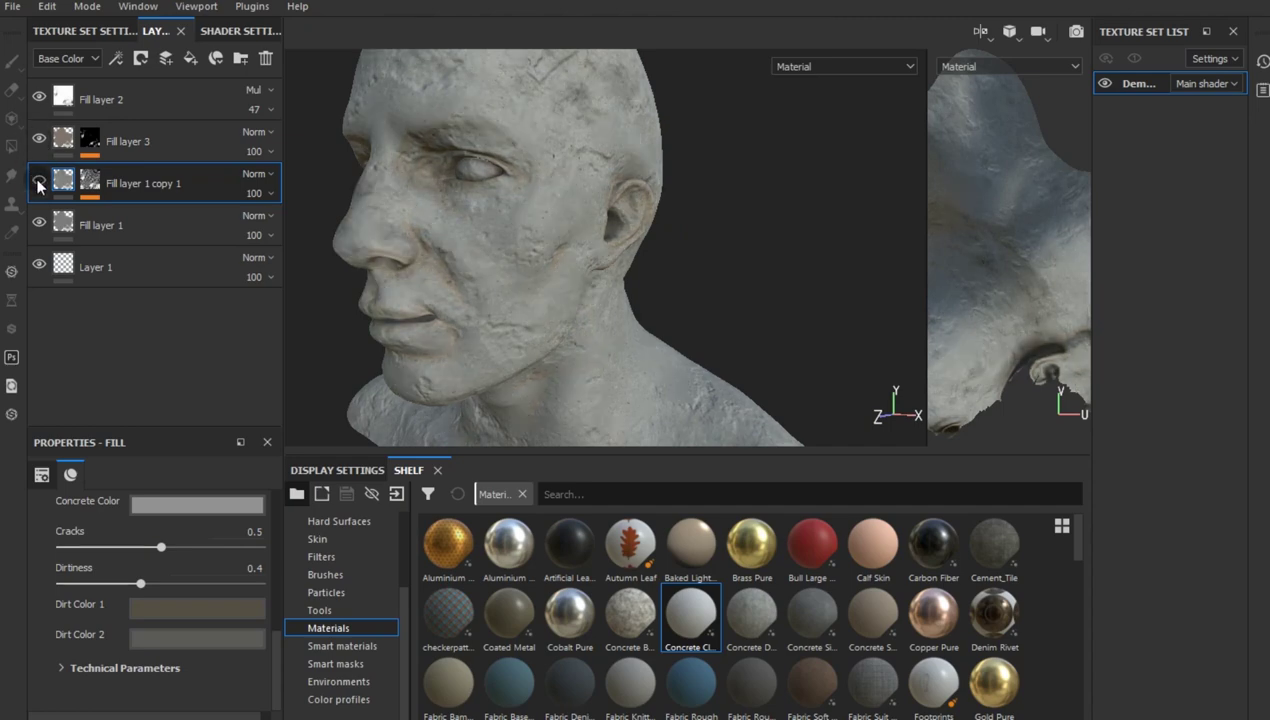
{"action": "left_click", "coordinate": [39, 181]}
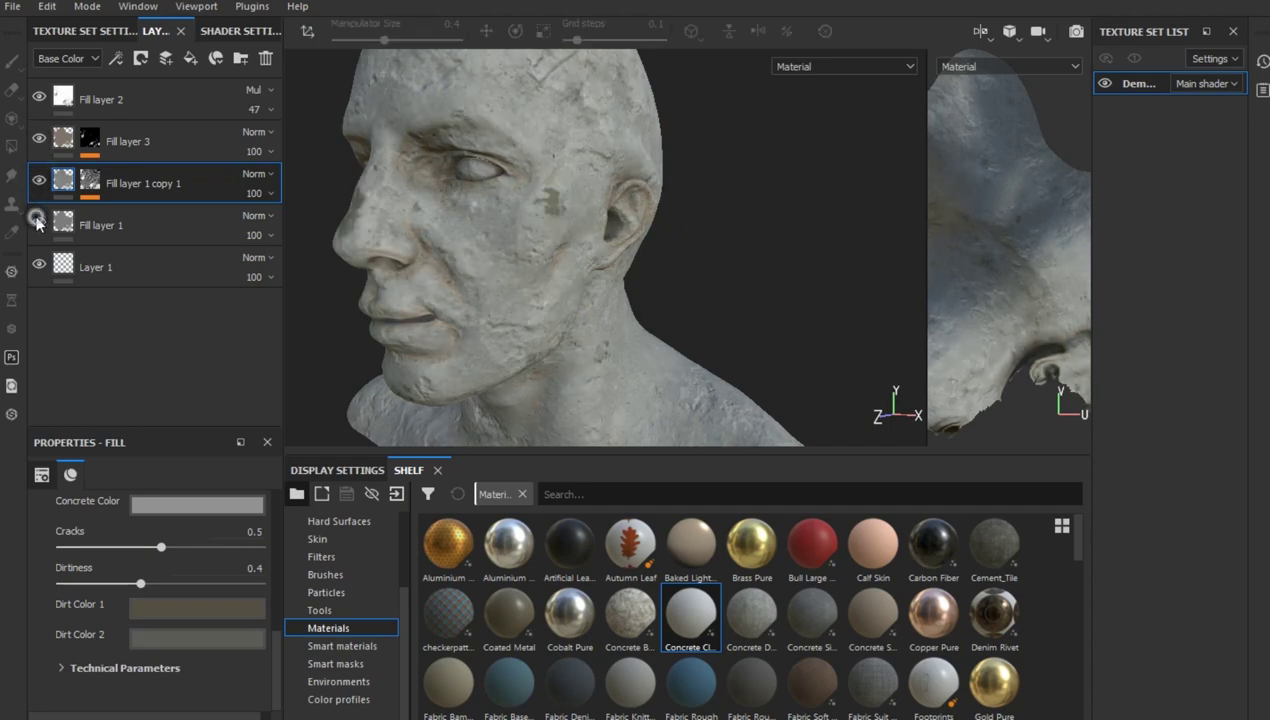
Step: Brighten Fill layer 1's concrete colour slightly to a pale weathered stone grey
{"action": "left_click", "coordinate": [36, 222]}
{"action": "left_click", "coordinate": [36, 222]}
{"action": "double_click", "coordinate": [95, 225]}
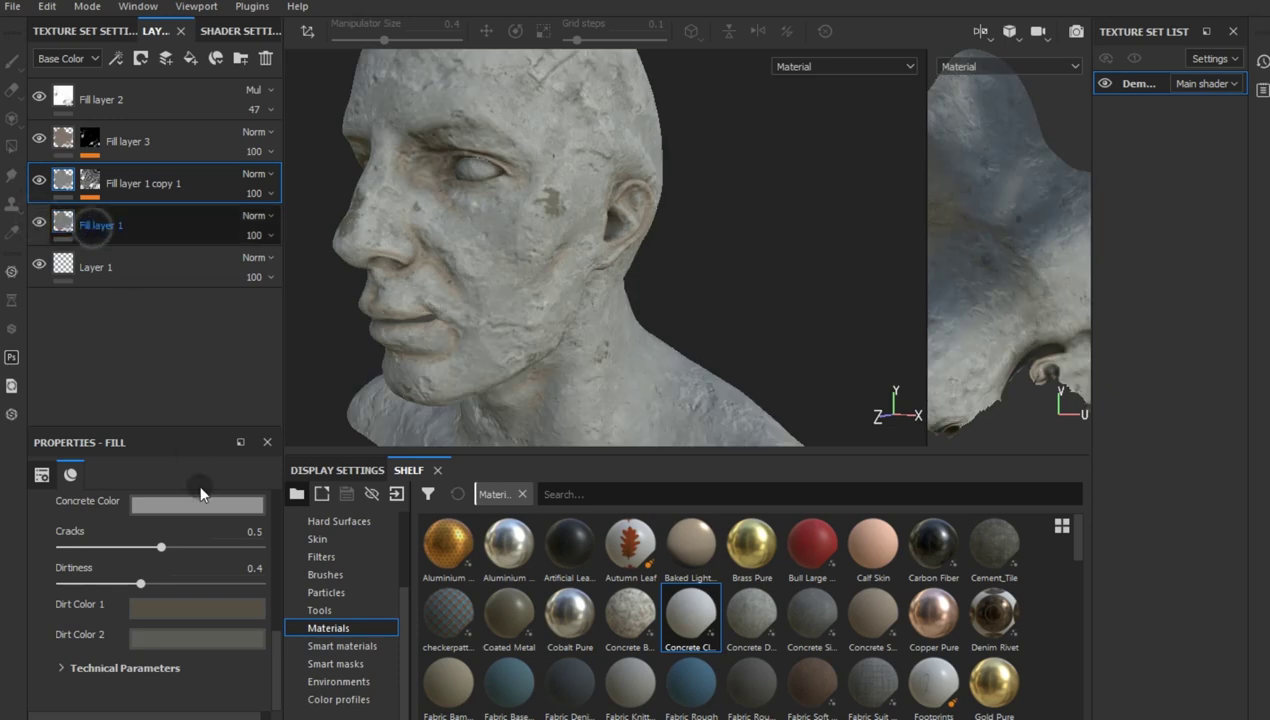
{"action": "left_click", "coordinate": [183, 558]}
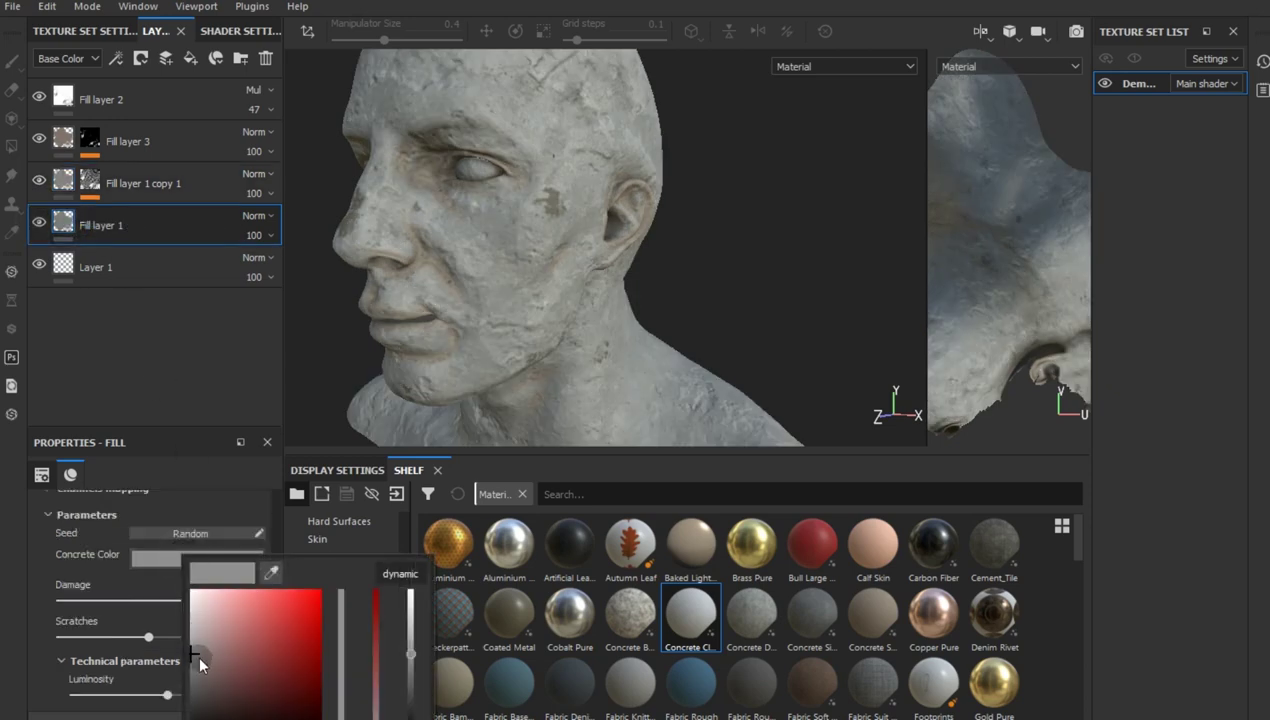
{"action": "left_click_drag", "start_coordinate": [193, 645], "coordinate": [191, 643]}
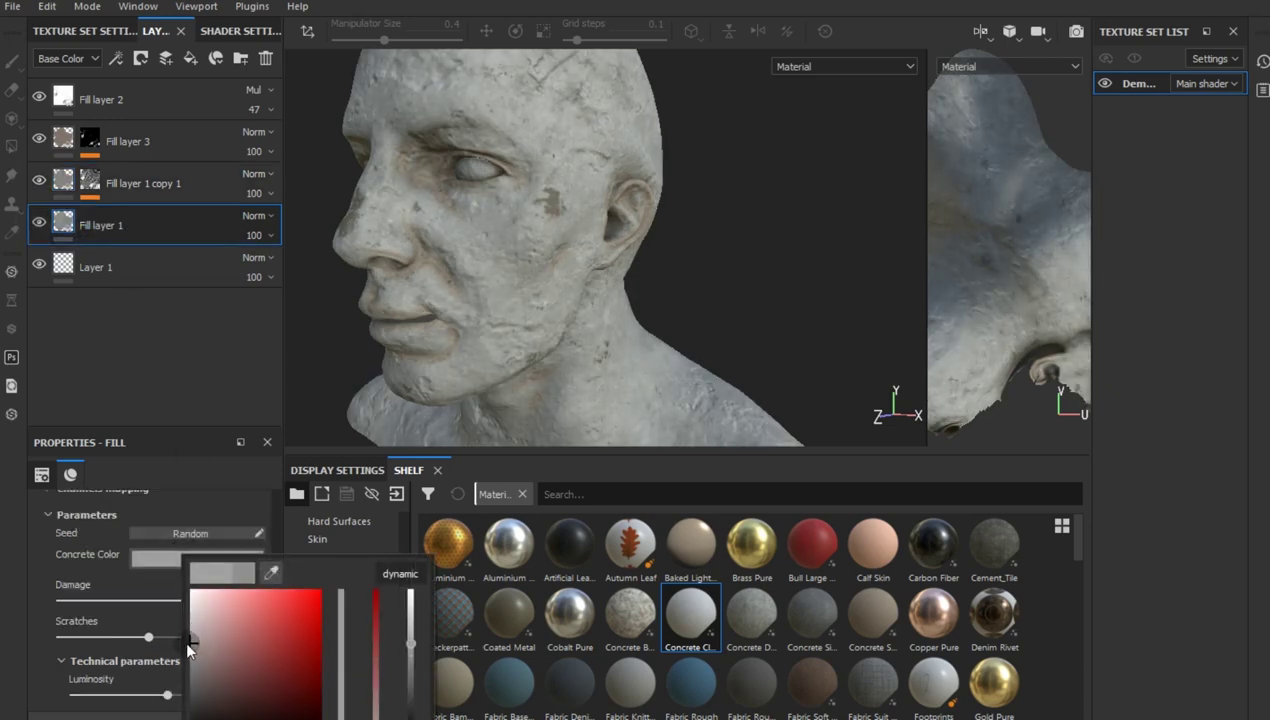
{"action": "left_click", "coordinate": [686, 268]}
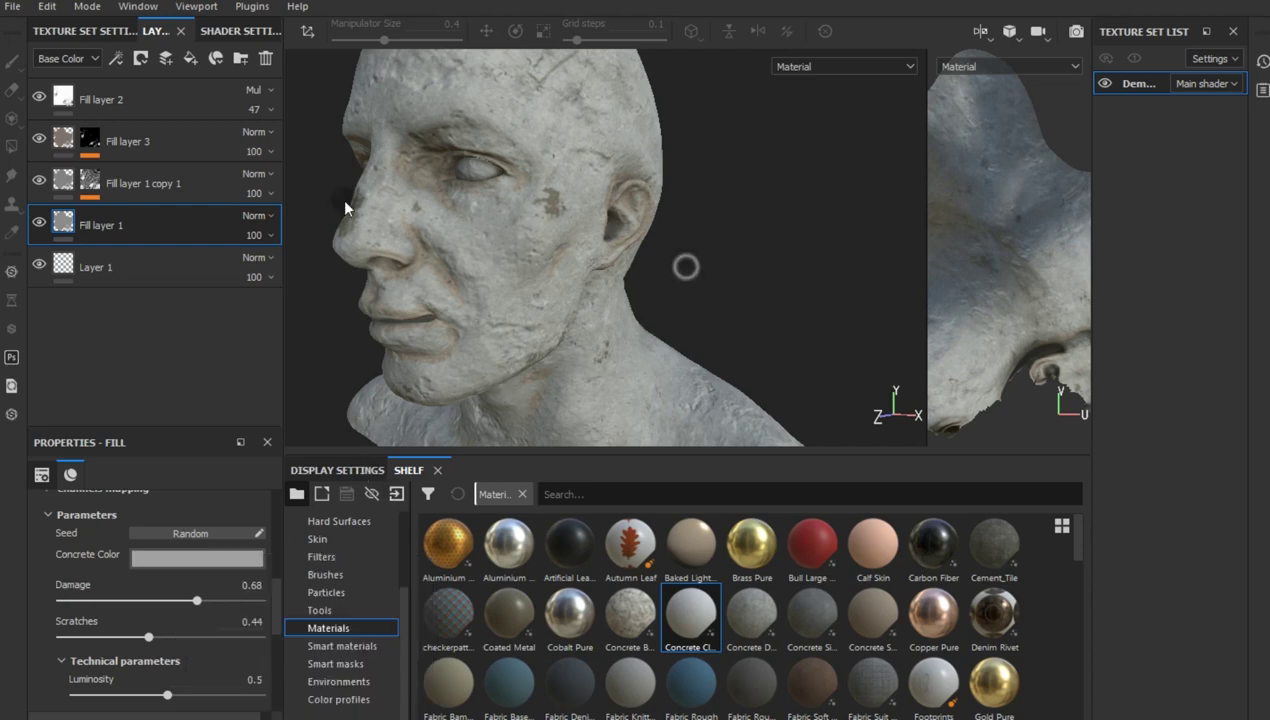
{"action": "left_click", "coordinate": [35, 184]}
{"action": "left_click", "coordinate": [35, 184]}
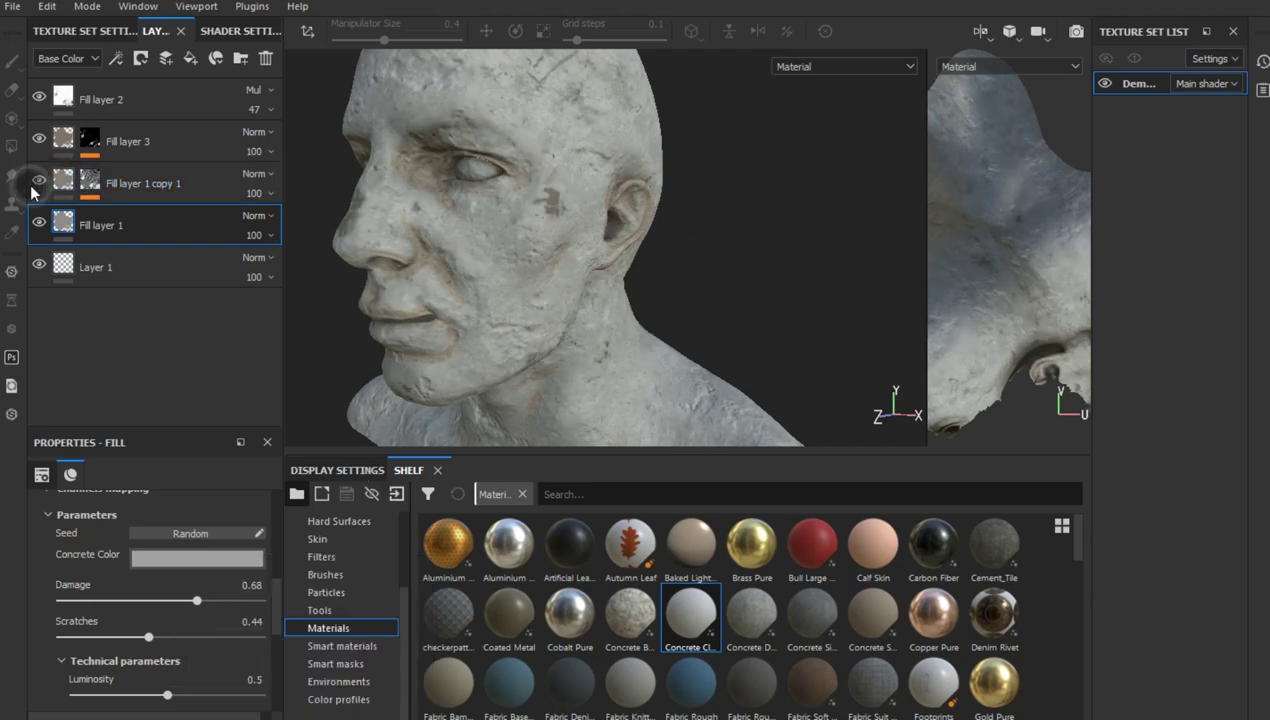
{"action": "left_click_drag", "start_coordinate": [467, 263], "coordinate": [510, 241], "text": "alt"}
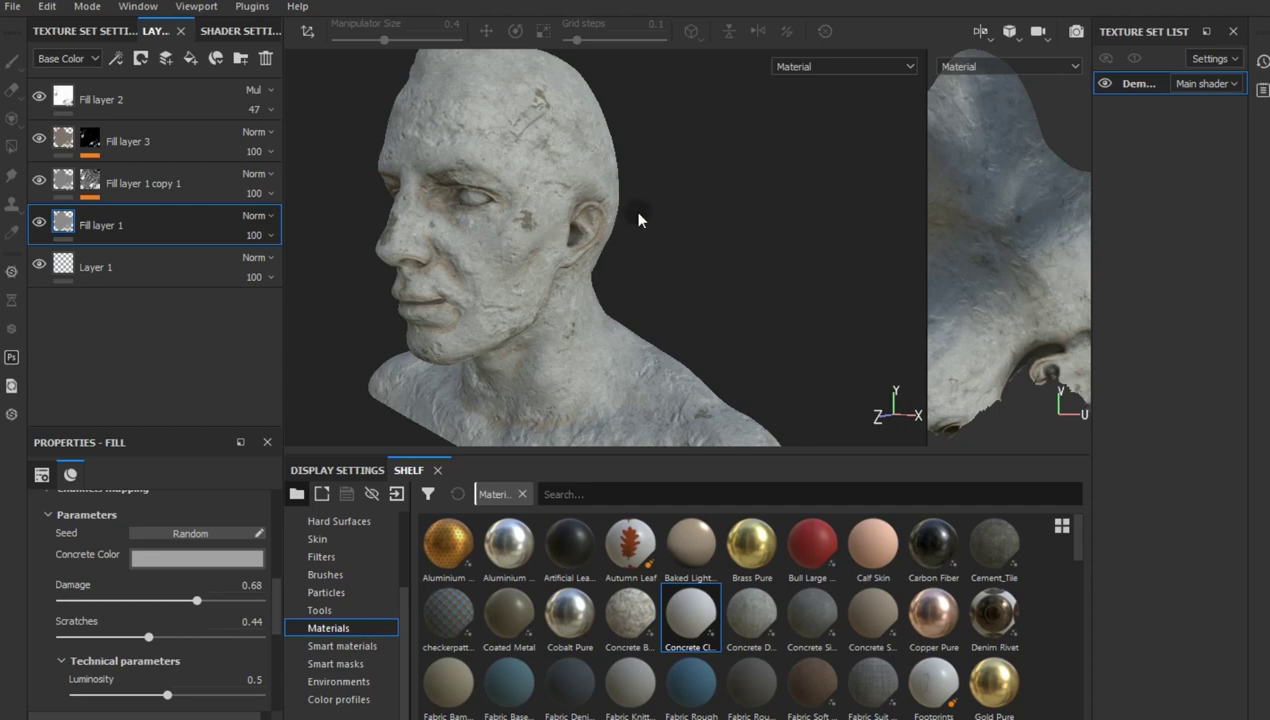
{"action": "mouse_move", "coordinate": [650, 242]}
{"action": "left_mouse_down", "text": "alt"}
{"action": "mouse_move", "coordinate": [519, 255]}
{"action": "mouse_move", "coordinate": [645, 238]}
{"action": "mouse_move", "coordinate": [560, 230]}
{"action": "left_mouse_up", "text": "alt"}
Step: Duplicate Fill layer 3 and clear the copy's existing mask
{"action": "right_click", "coordinate": [141, 145]}
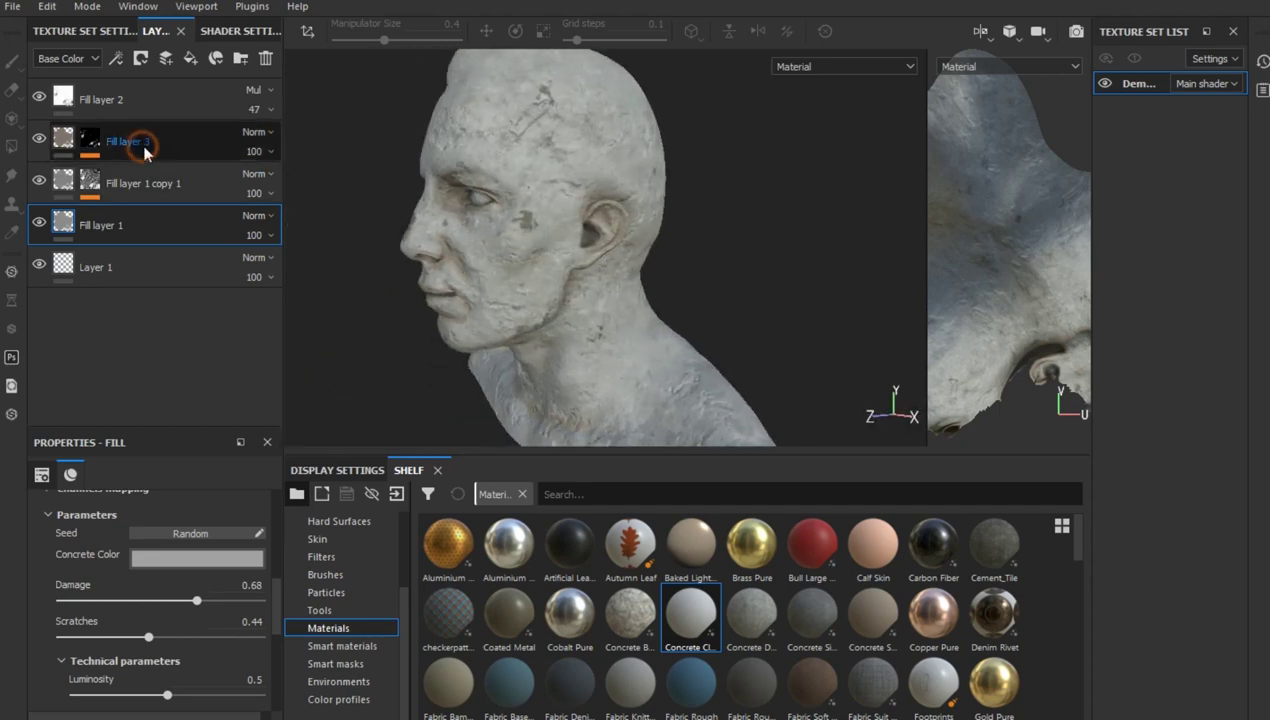
{"action": "left_click", "coordinate": [222, 402]}
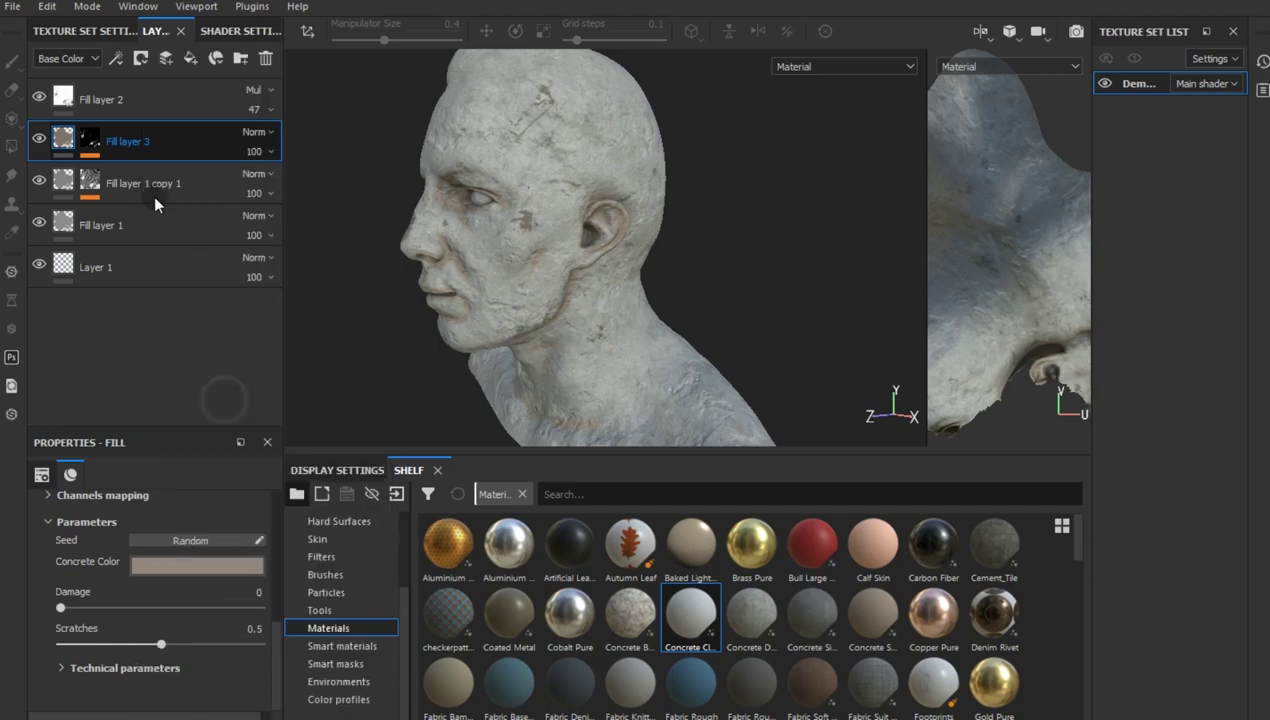
{"action": "right_click", "coordinate": [149, 142]}
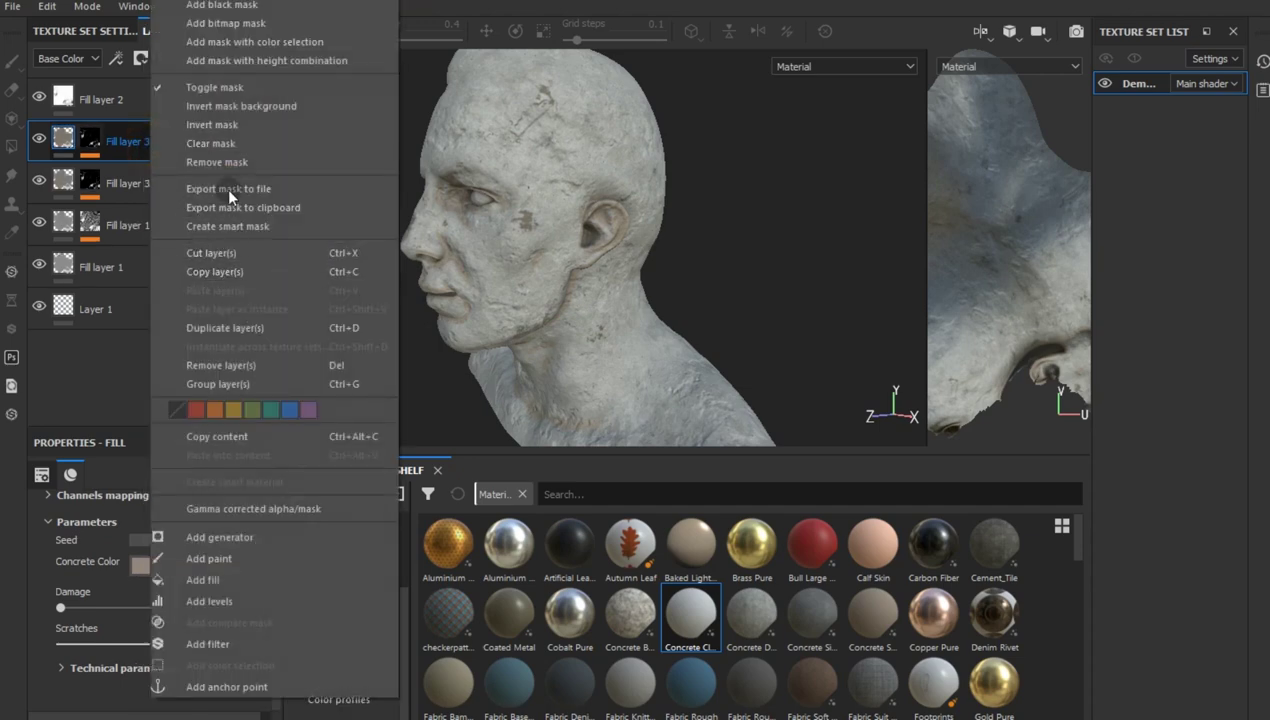
{"action": "left_click", "coordinate": [225, 143]}
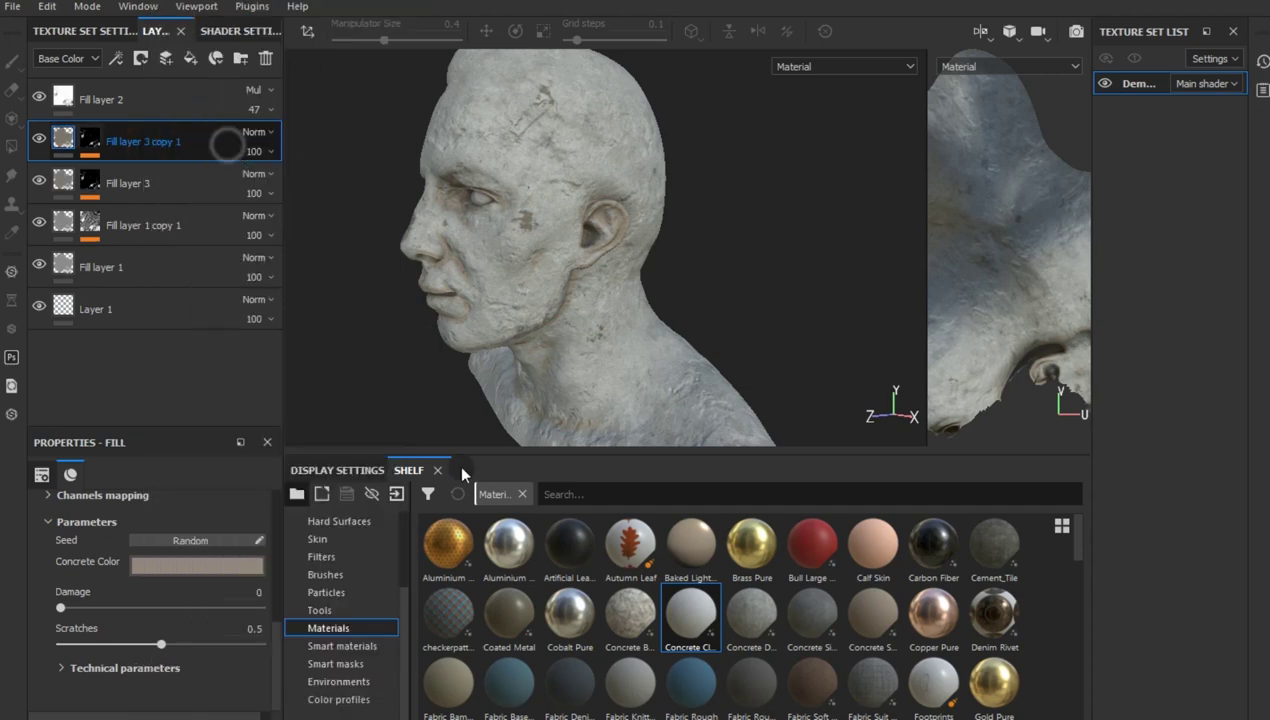
Step: Apply the Oxydation smart mask to Fill layer 3 copy 1
{"action": "left_click", "coordinate": [336, 664]}
{"action": "scroll", "coordinate": [627, 672], "scroll_direction": "down", "scroll_amount": 3}
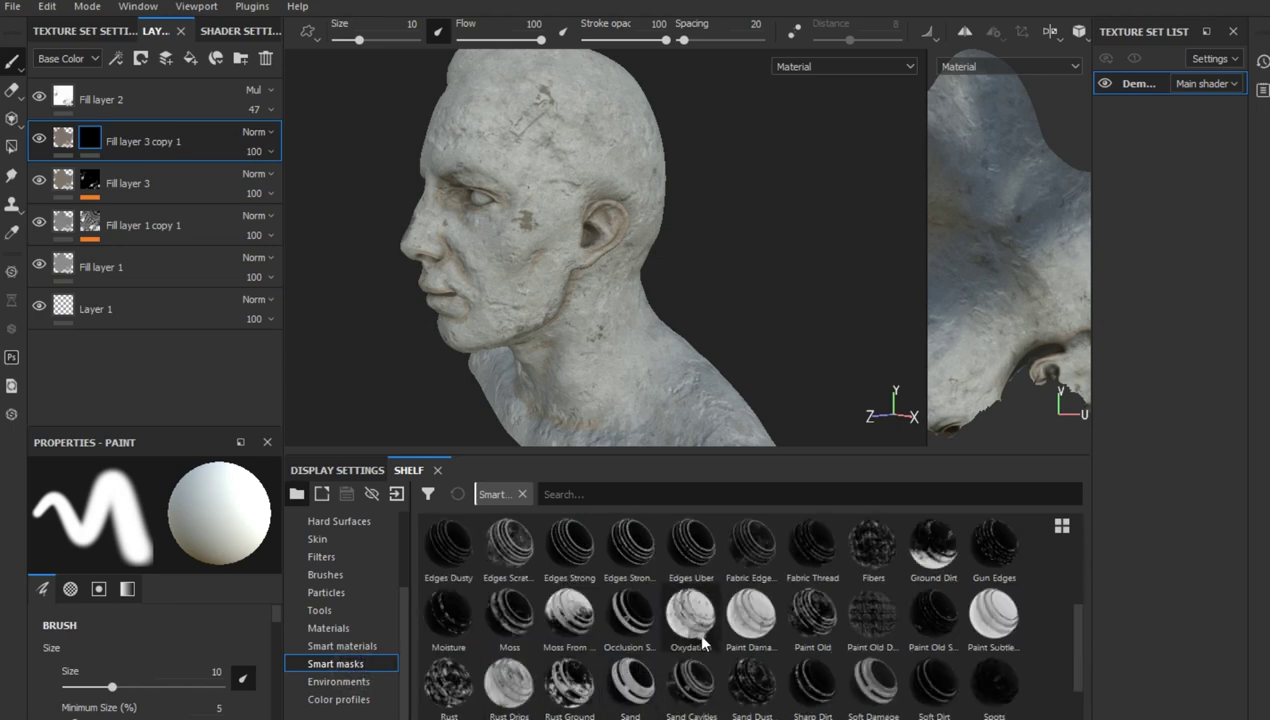
{"action": "mouse_move", "coordinate": [696, 630]}
{"action": "left_mouse_down"}
{"action": "mouse_move", "coordinate": [218, 208]}
{"action": "mouse_move", "coordinate": [184, 145]}
{"action": "left_mouse_up"}
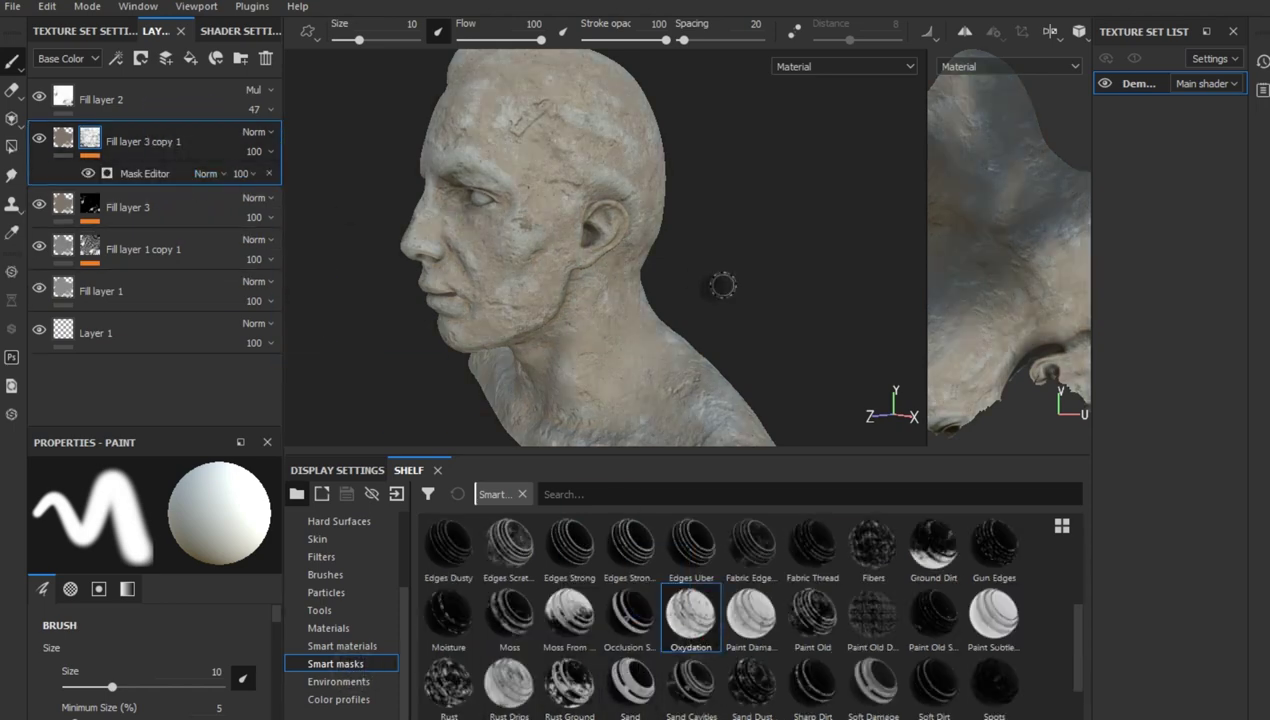
{"action": "mouse_move", "coordinate": [712, 290]}
{"action": "left_mouse_down", "text": "alt"}
{"action": "mouse_move", "coordinate": [790, 258]}
{"action": "mouse_move", "coordinate": [764, 250]}
{"action": "left_mouse_up", "text": "alt"}
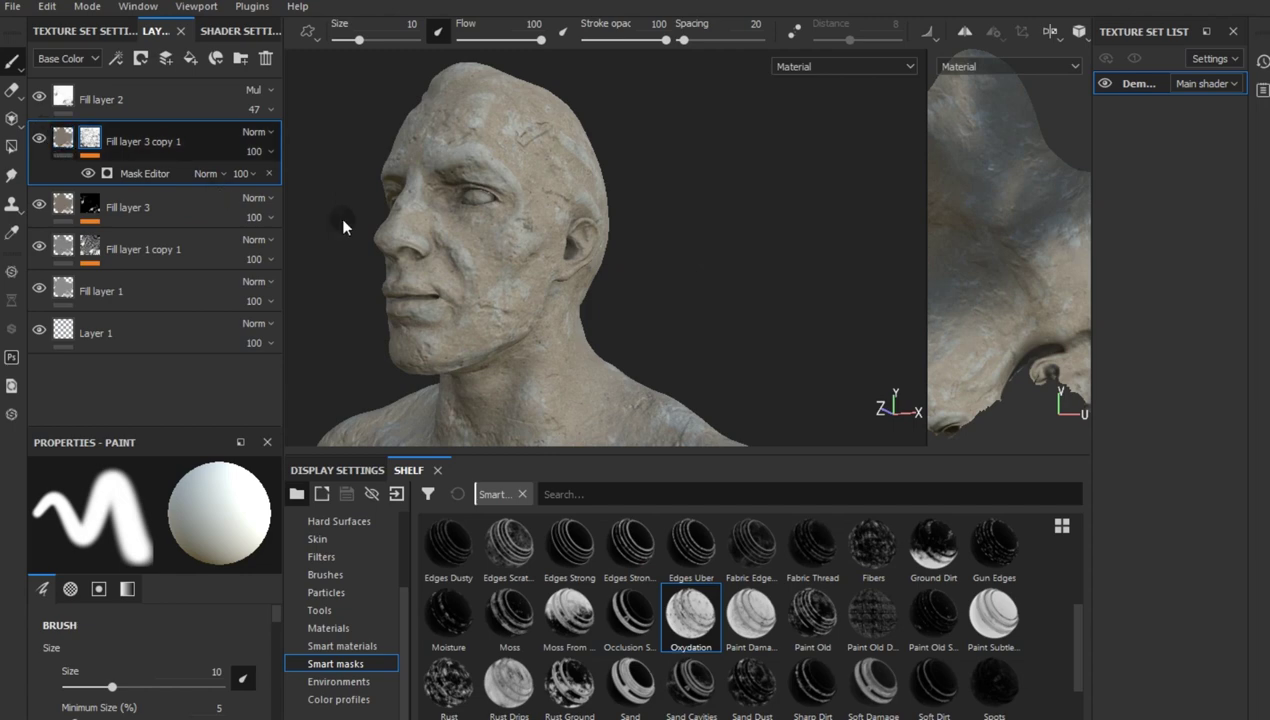
{"action": "mouse_move", "coordinate": [340, 220]}
{"action": "left_mouse_down", "text": "alt"}
{"action": "mouse_move", "coordinate": [480, 333]}
{"action": "mouse_move", "coordinate": [465, 326]}
{"action": "left_mouse_up", "text": "alt"}
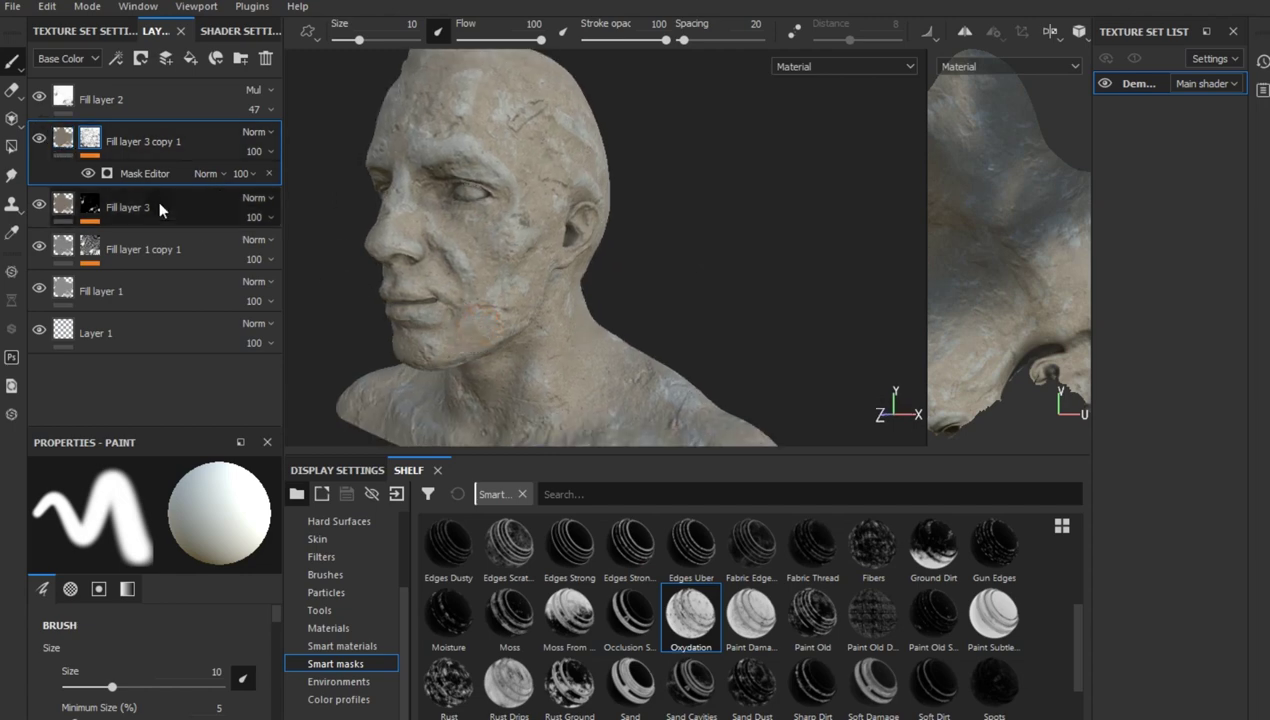
{"action": "left_click", "coordinate": [57, 145]}
{"action": "left_click", "coordinate": [206, 694]}
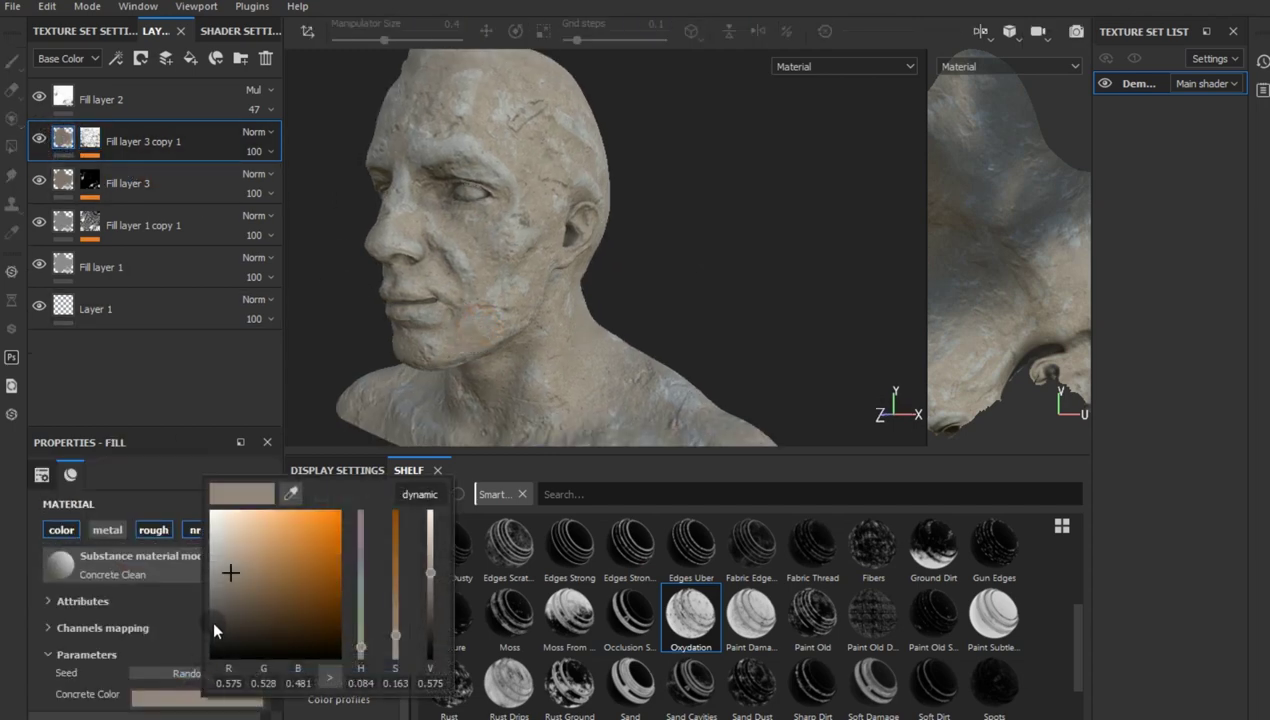
Step: Grey the concrete colour and set the Oxydation mask's Global Contrast to 0, Balance about 0.36
{"action": "left_click_drag", "start_coordinate": [214, 630], "coordinate": [213, 604]}
{"action": "left_click", "coordinate": [92, 150]}
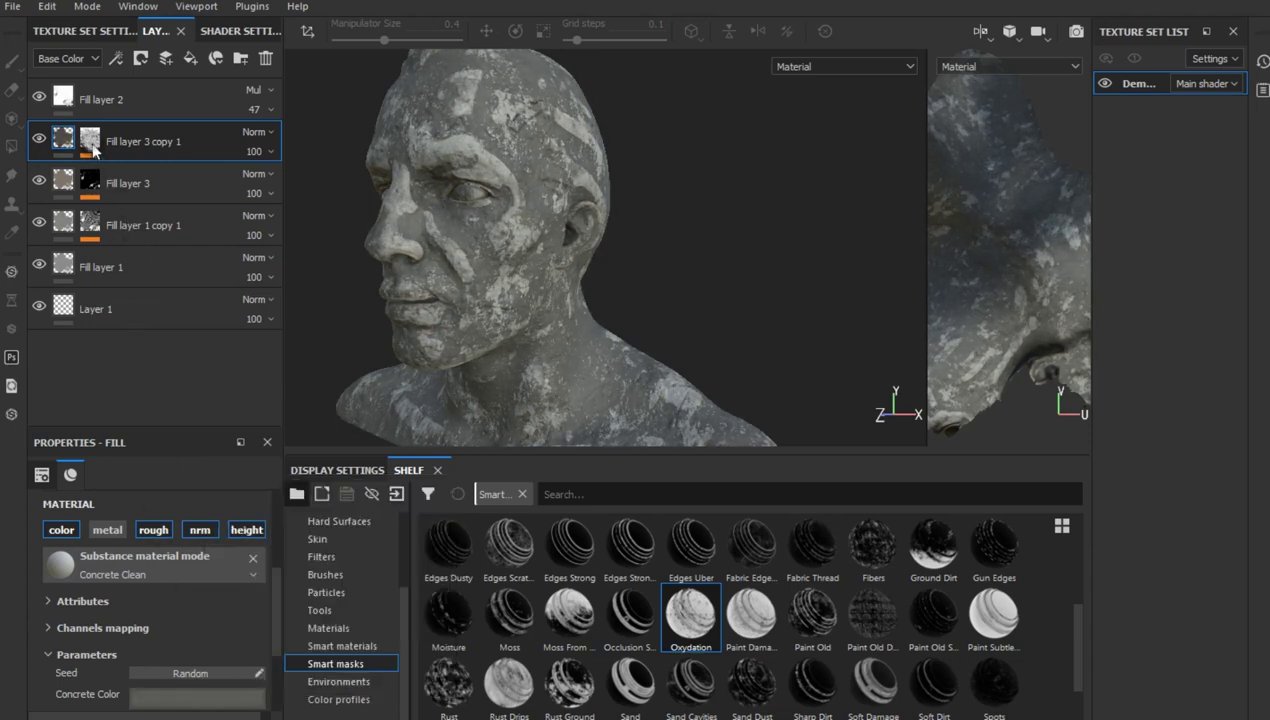
{"action": "left_click", "coordinate": [121, 174]}
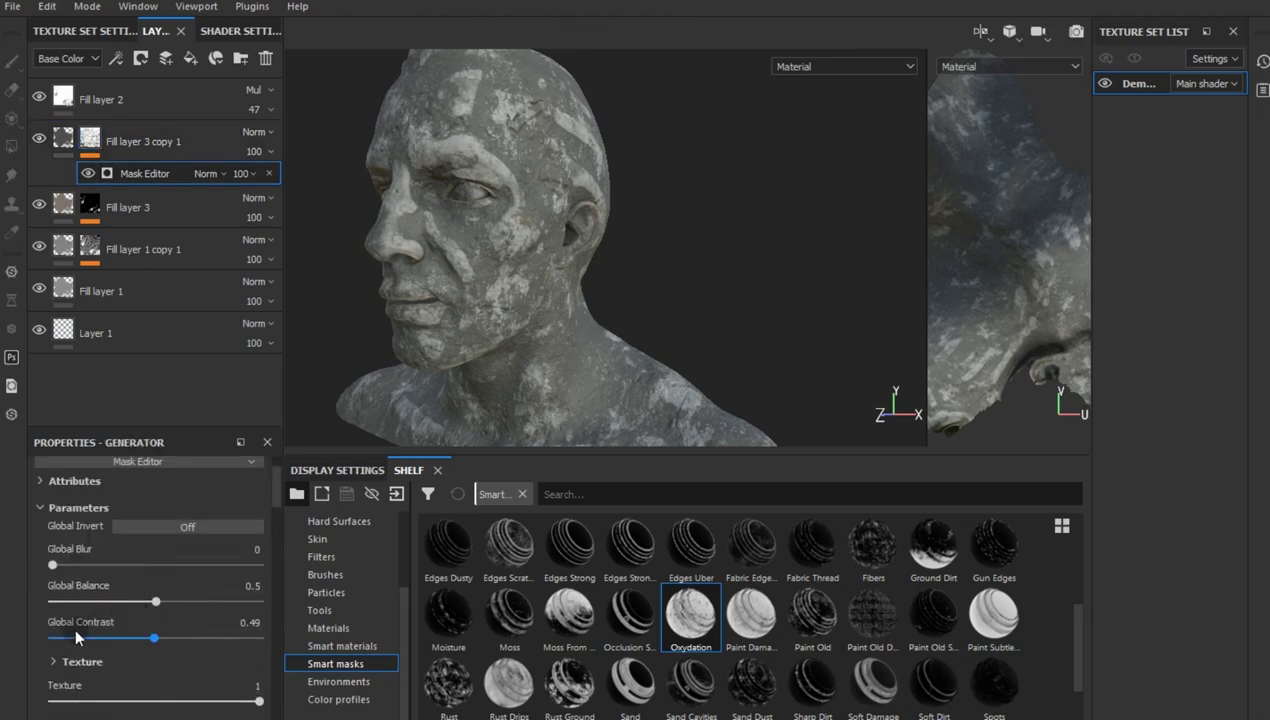
{"action": "left_click_drag", "start_coordinate": [70, 630], "coordinate": [47, 636]}
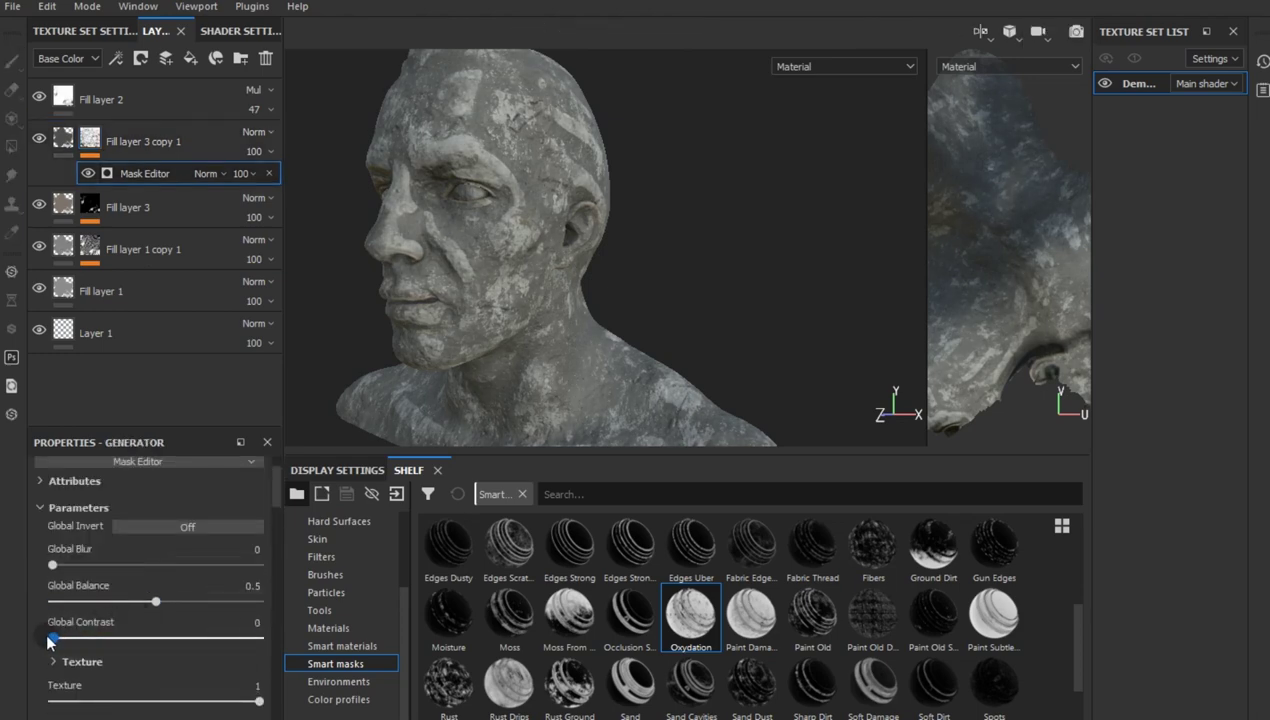
{"action": "left_click_drag", "start_coordinate": [145, 609], "coordinate": [126, 601]}
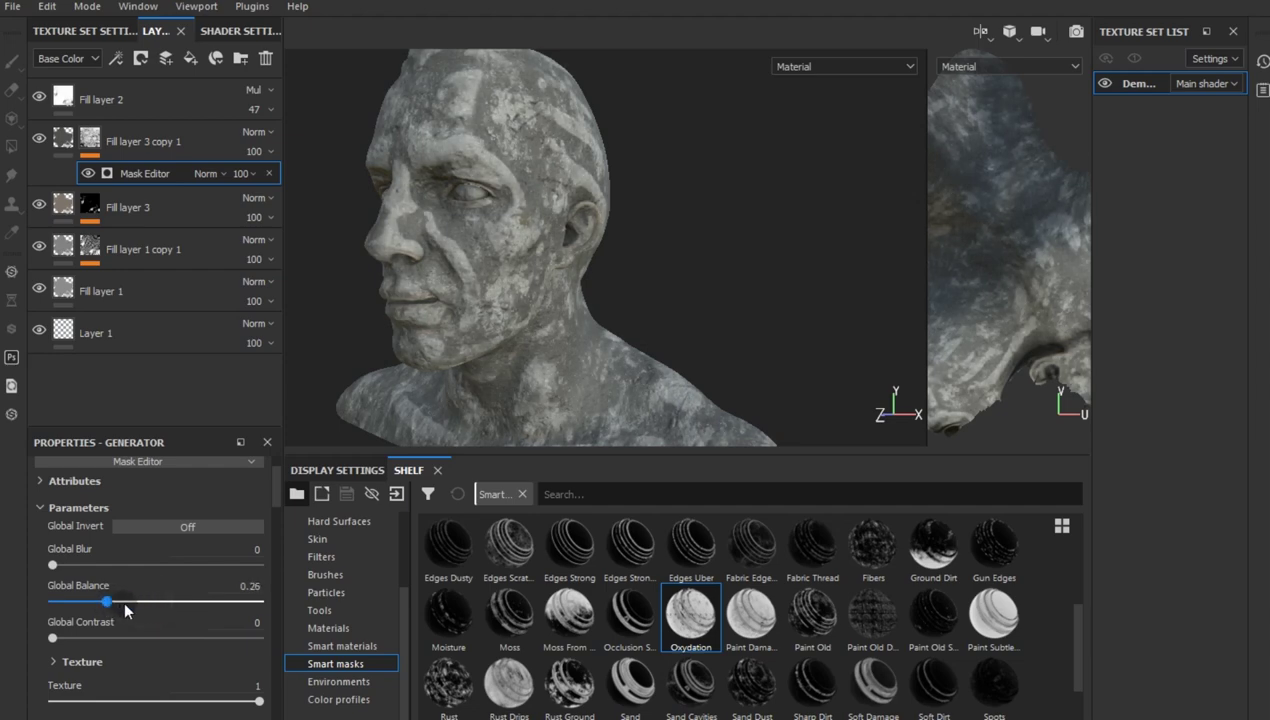
{"action": "left_click", "coordinate": [62, 145]}
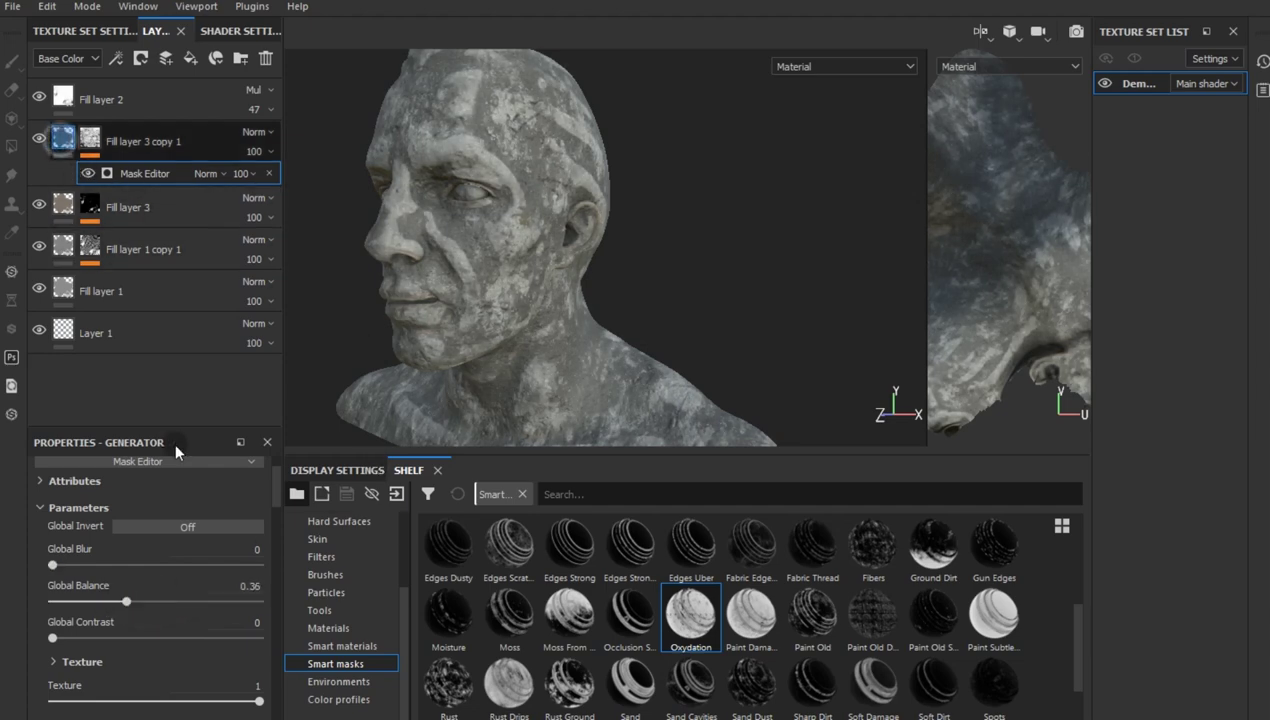
Step: Enable the roughness channel and lighten the concrete colour to a neutral 0.545 grey
{"action": "left_click", "coordinate": [146, 693]}
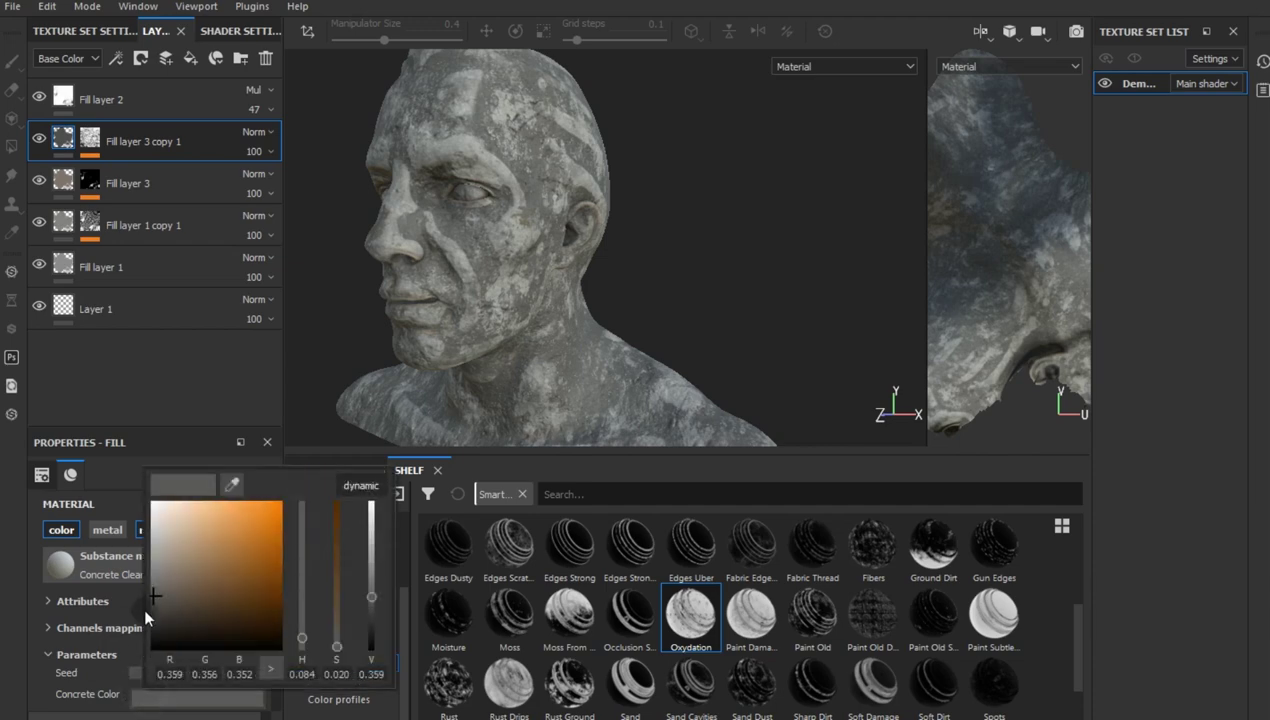
{"action": "left_click_drag", "start_coordinate": [150, 598], "coordinate": [142, 579]}
{"action": "left_click", "coordinate": [643, 343]}
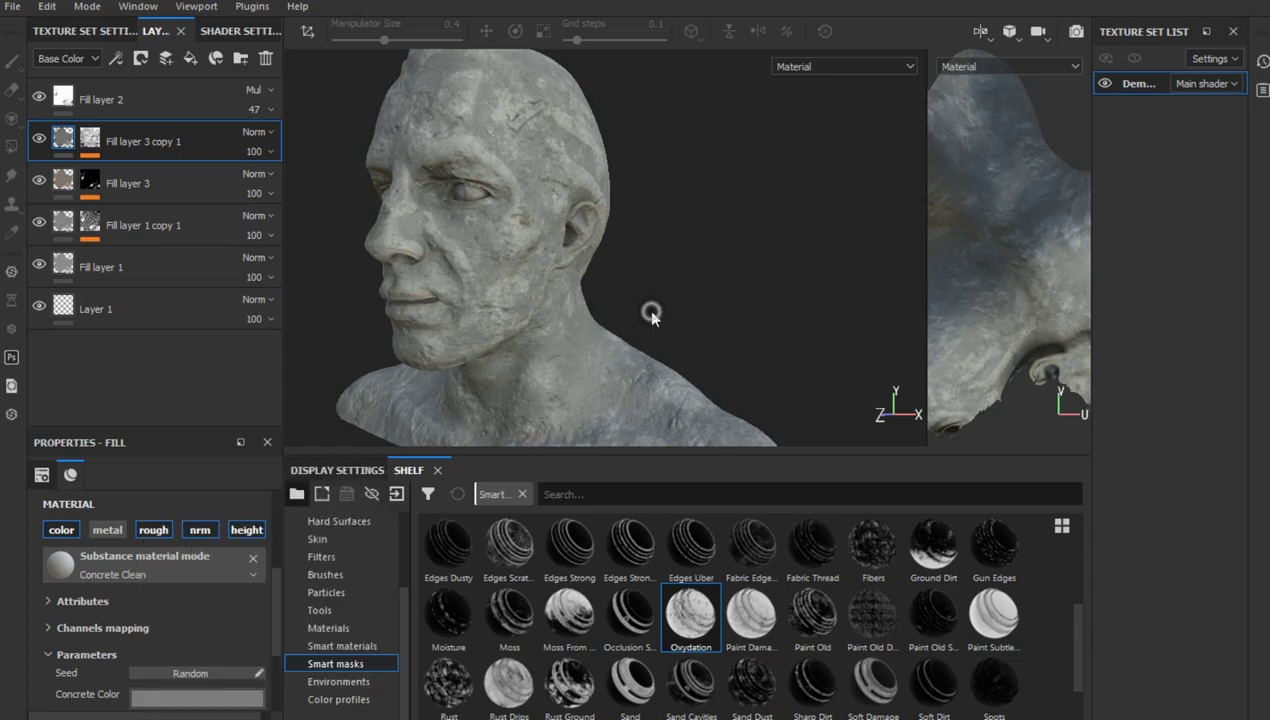
{"action": "left_click", "coordinate": [160, 528]}
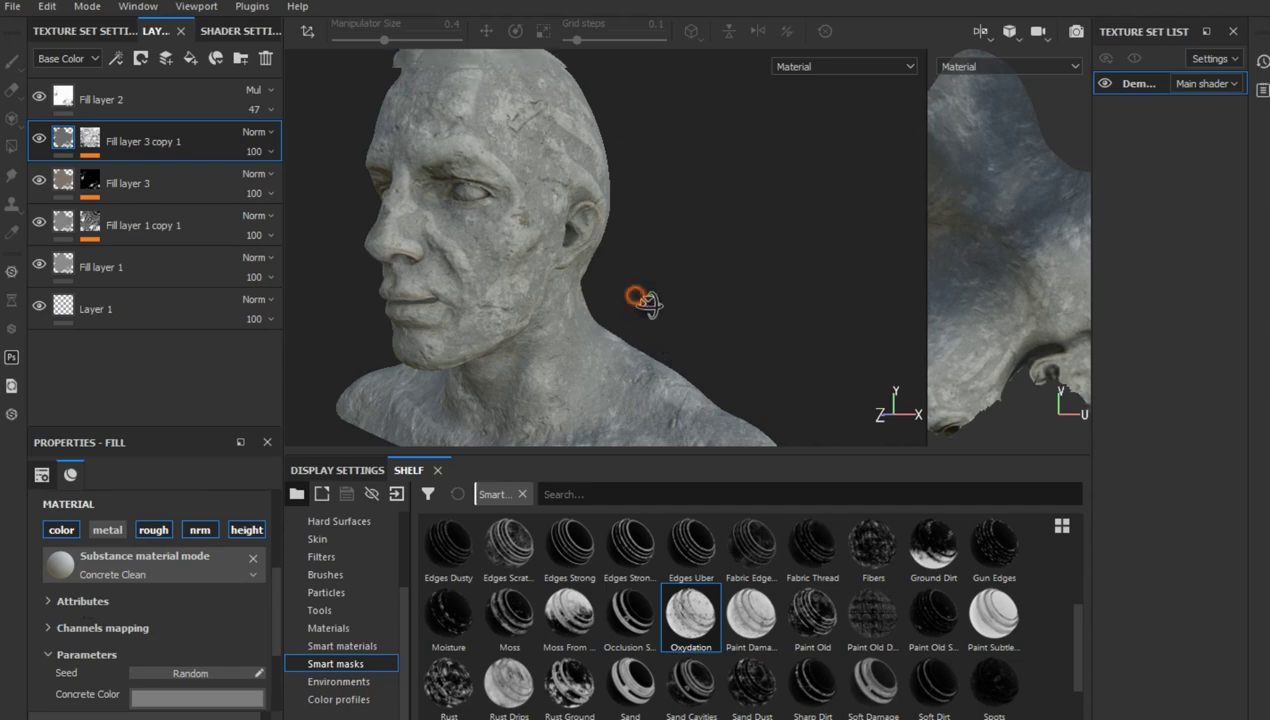
{"action": "mouse_move", "coordinate": [641, 298]}
{"action": "left_mouse_down", "text": "alt"}
{"action": "mouse_move", "coordinate": [822, 317]}
{"action": "mouse_move", "coordinate": [638, 313]}
{"action": "mouse_move", "coordinate": [700, 315]}
{"action": "left_mouse_up", "text": "alt"}
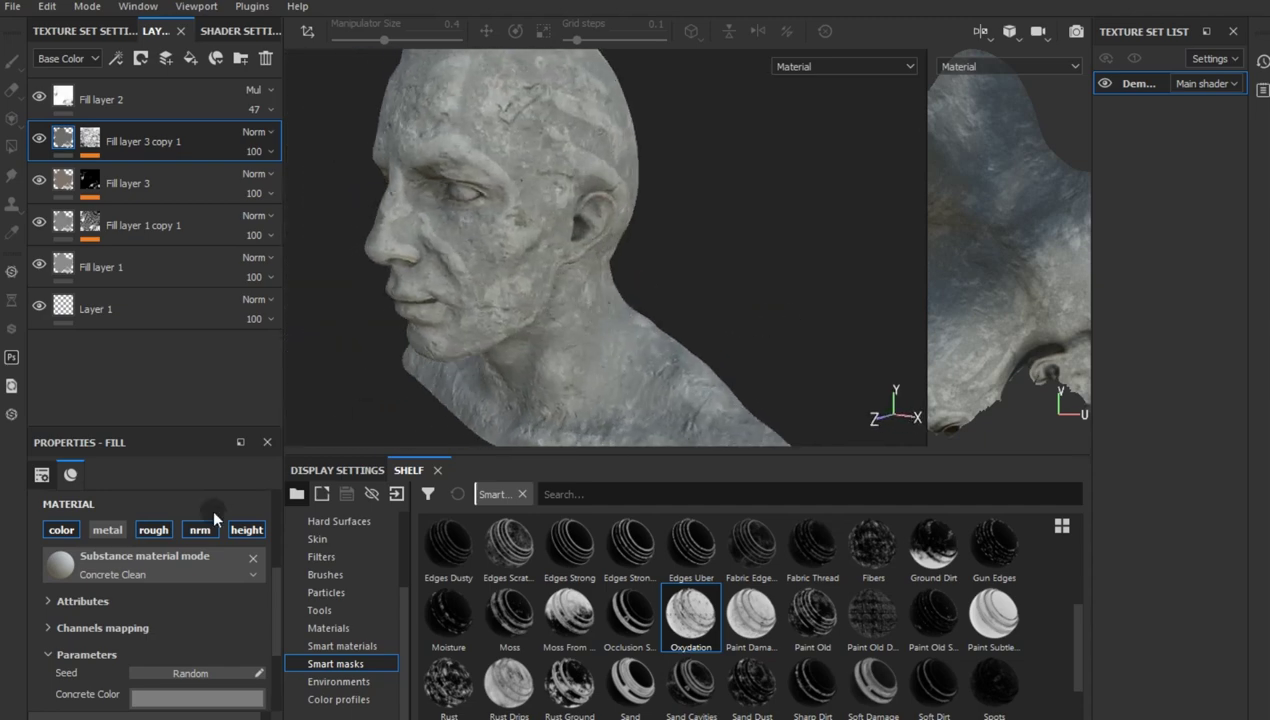
{"action": "left_click", "coordinate": [138, 703]}
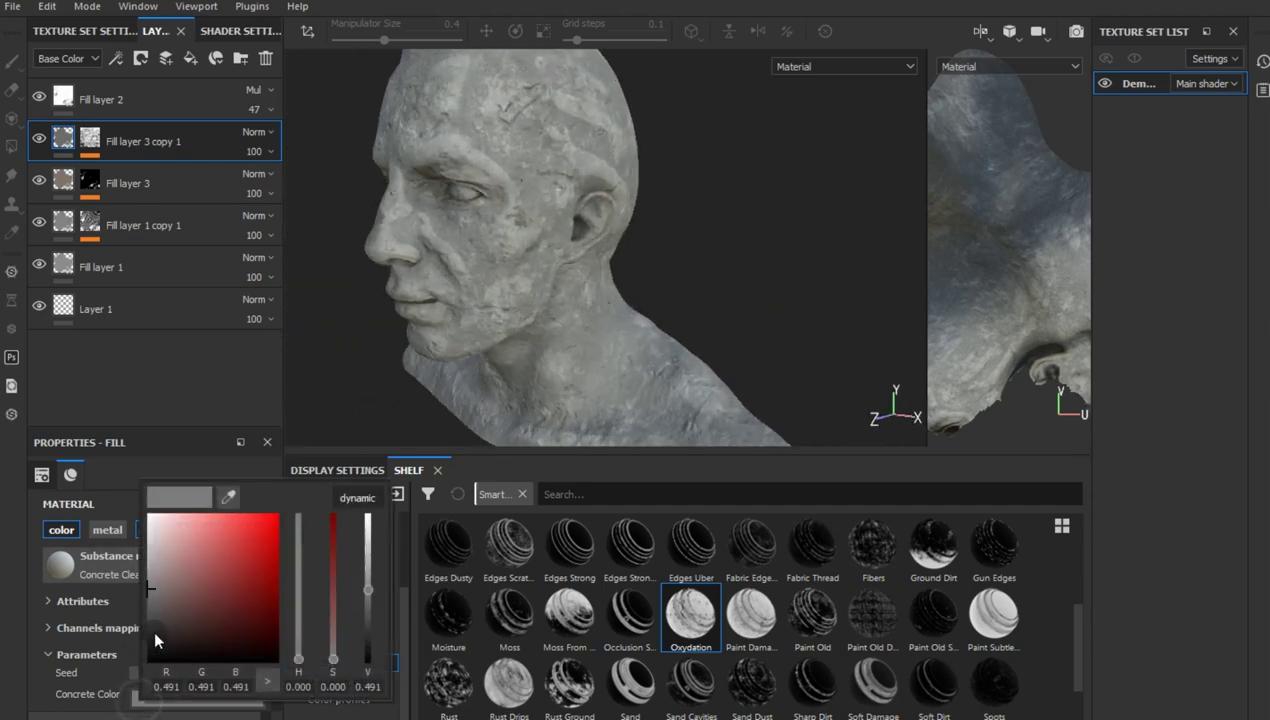
{"action": "mouse_move", "coordinate": [149, 587]}
{"action": "left_mouse_down"}
{"action": "mouse_move", "coordinate": [155, 532]}
{"action": "mouse_move", "coordinate": [134, 564]}
{"action": "mouse_move", "coordinate": [136, 592]}
{"action": "mouse_move", "coordinate": [133, 571]}
{"action": "left_mouse_up"}
{"action": "left_click", "coordinate": [660, 352]}
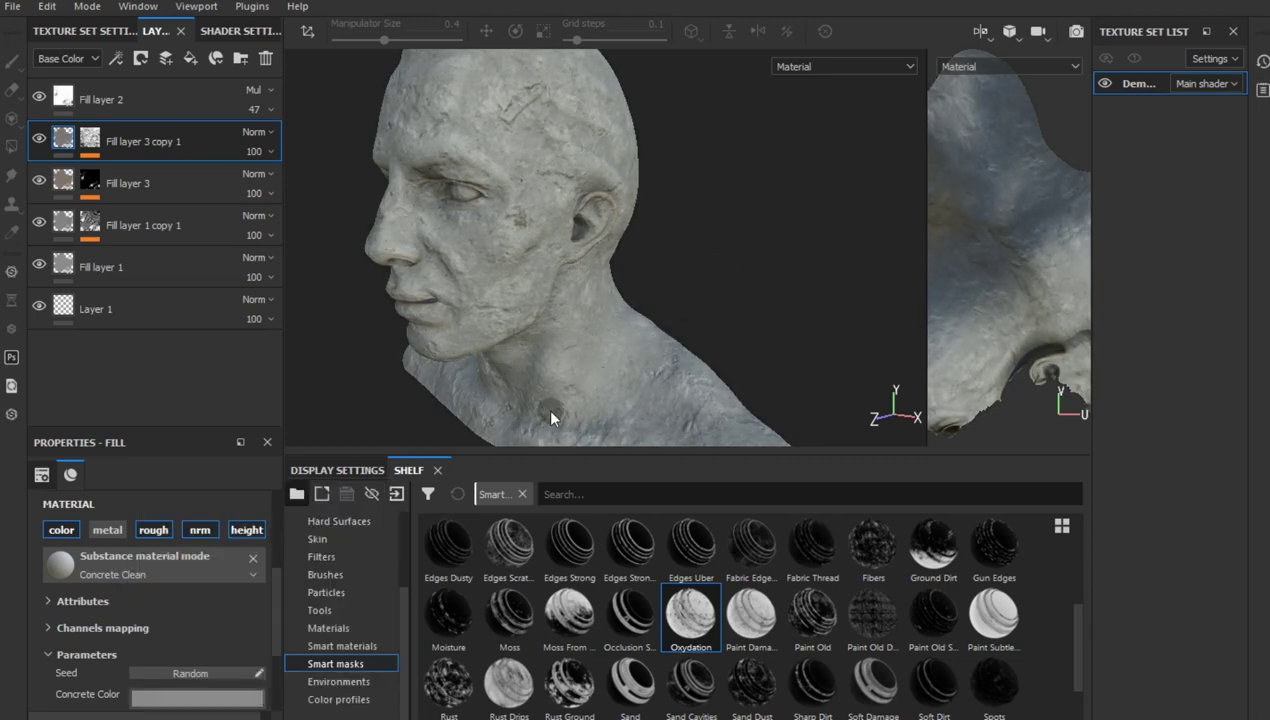
{"action": "mouse_move", "coordinate": [556, 405]}
{"action": "left_mouse_down", "text": "alt"}
{"action": "mouse_move", "coordinate": [618, 368]}
{"action": "mouse_move", "coordinate": [707, 352]}
{"action": "mouse_move", "coordinate": [797, 383]}
{"action": "mouse_move", "coordinate": [575, 391]}
{"action": "left_mouse_up", "text": "alt"}
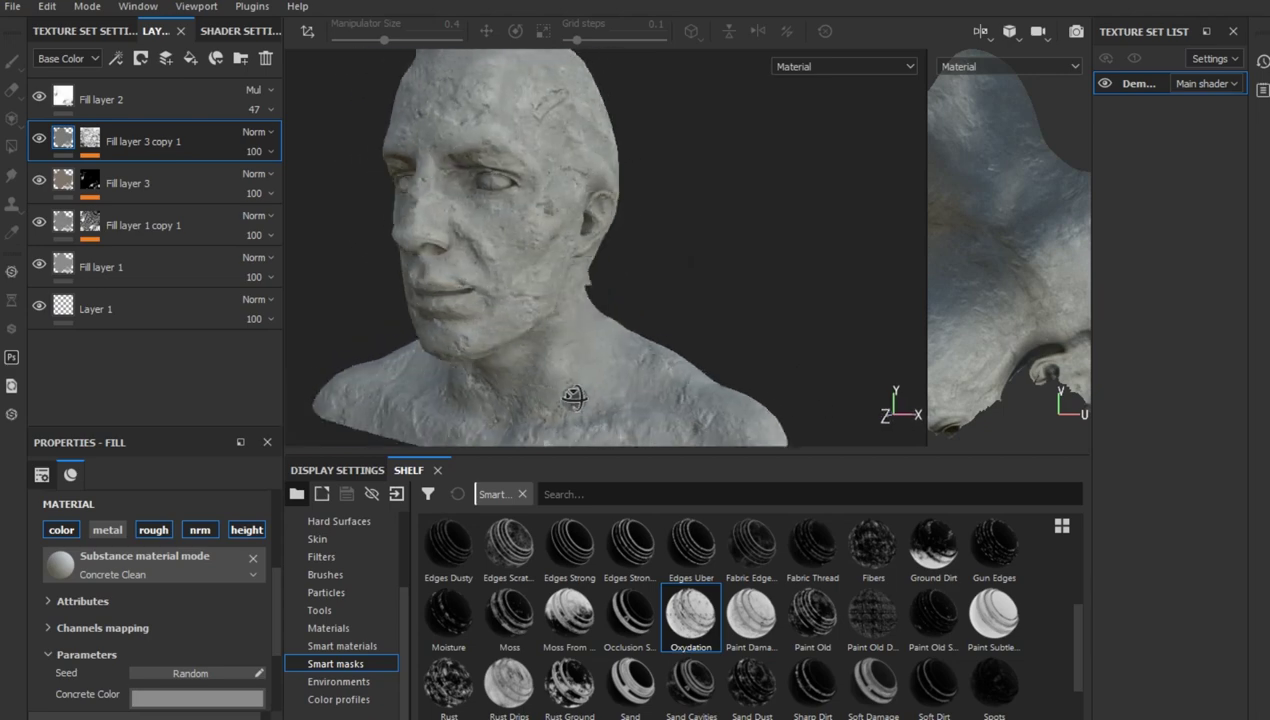
Step: Select Fill layer 1 to inspect its parameters
{"action": "left_click", "coordinate": [158, 272]}
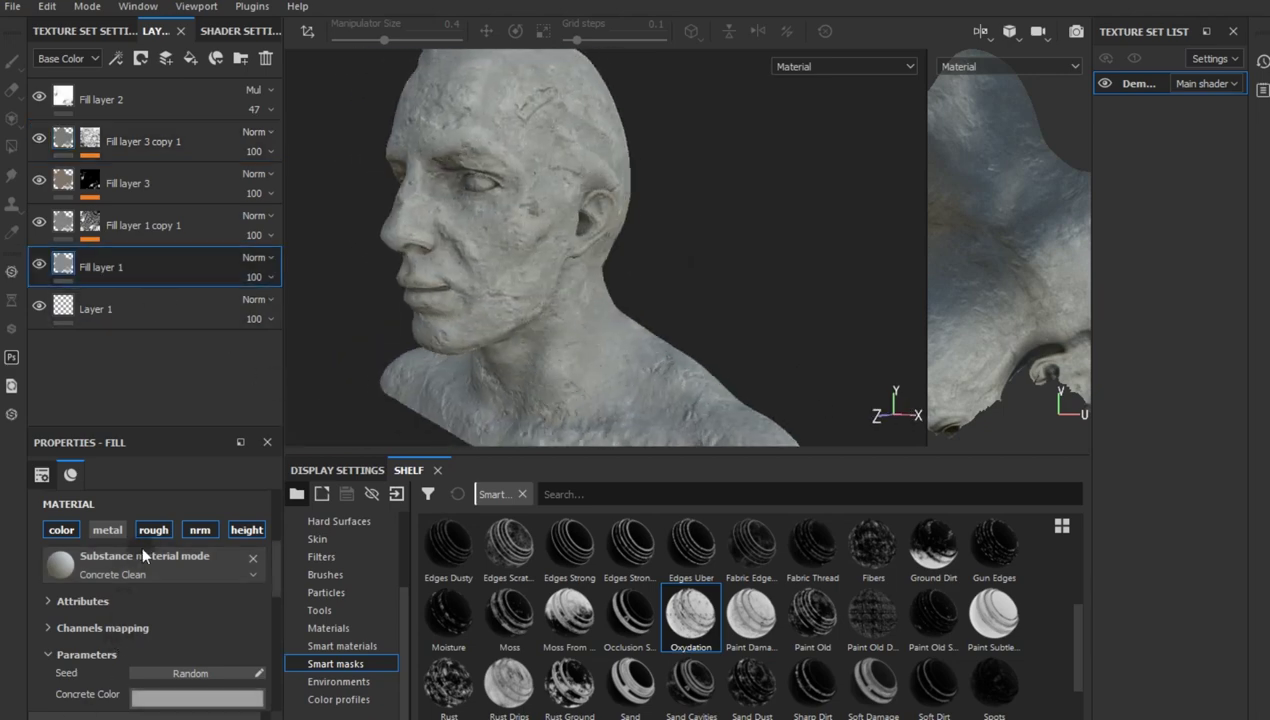
{"action": "scroll", "coordinate": [143, 591], "scroll_direction": "down", "scroll_amount": 5}
{"action": "scroll", "coordinate": [140, 610], "scroll_direction": "down", "scroll_amount": 4}
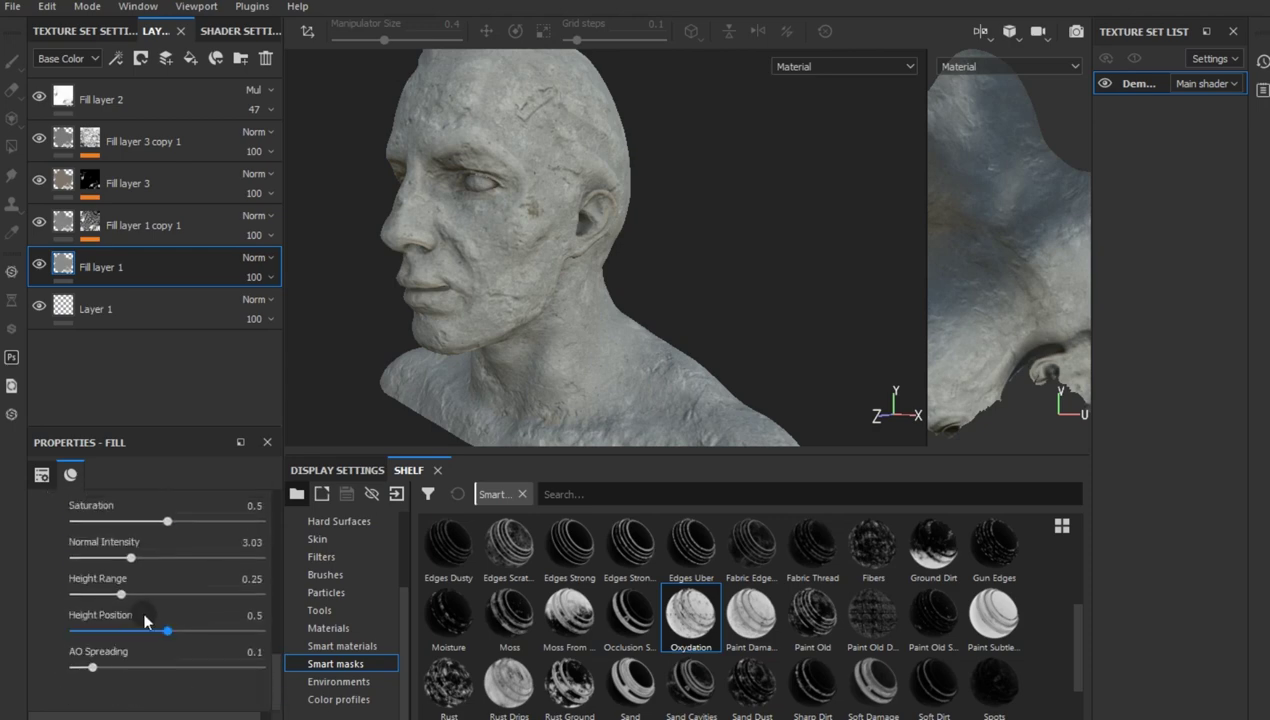
{"action": "scroll", "coordinate": [140, 610], "scroll_direction": "up", "scroll_amount": 2}
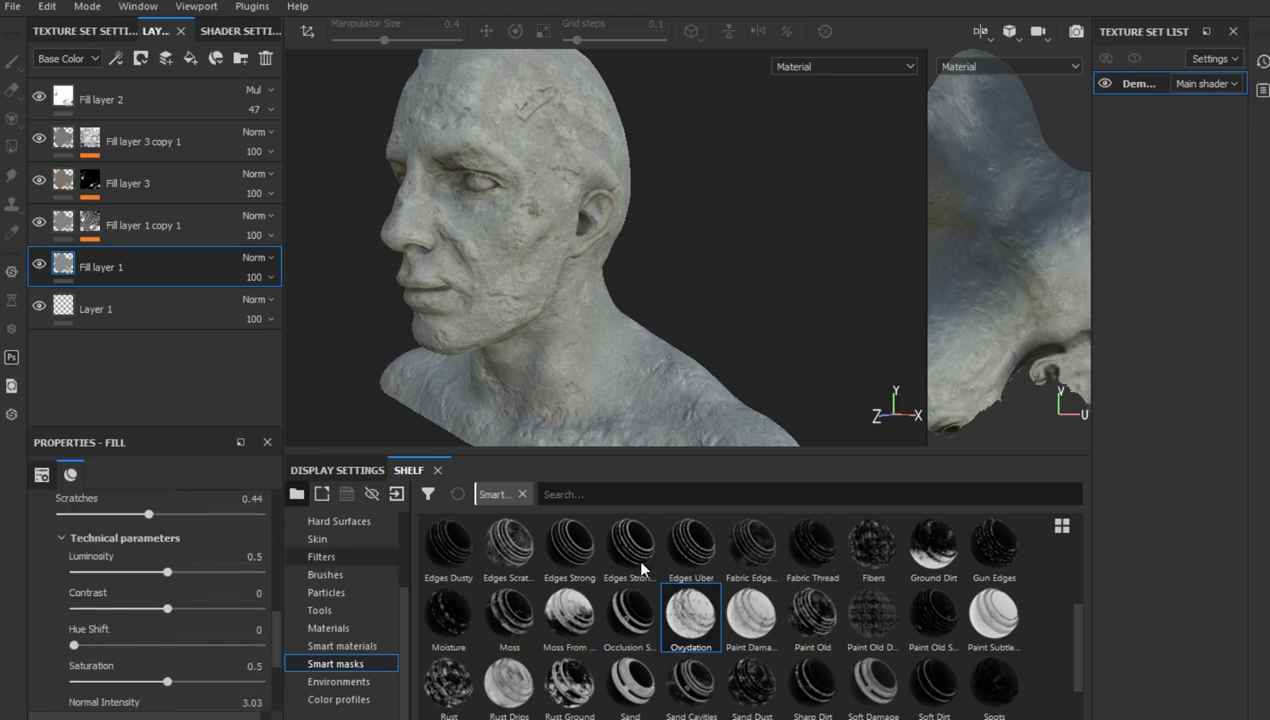
{"action": "right_click", "coordinate": [135, 133]}
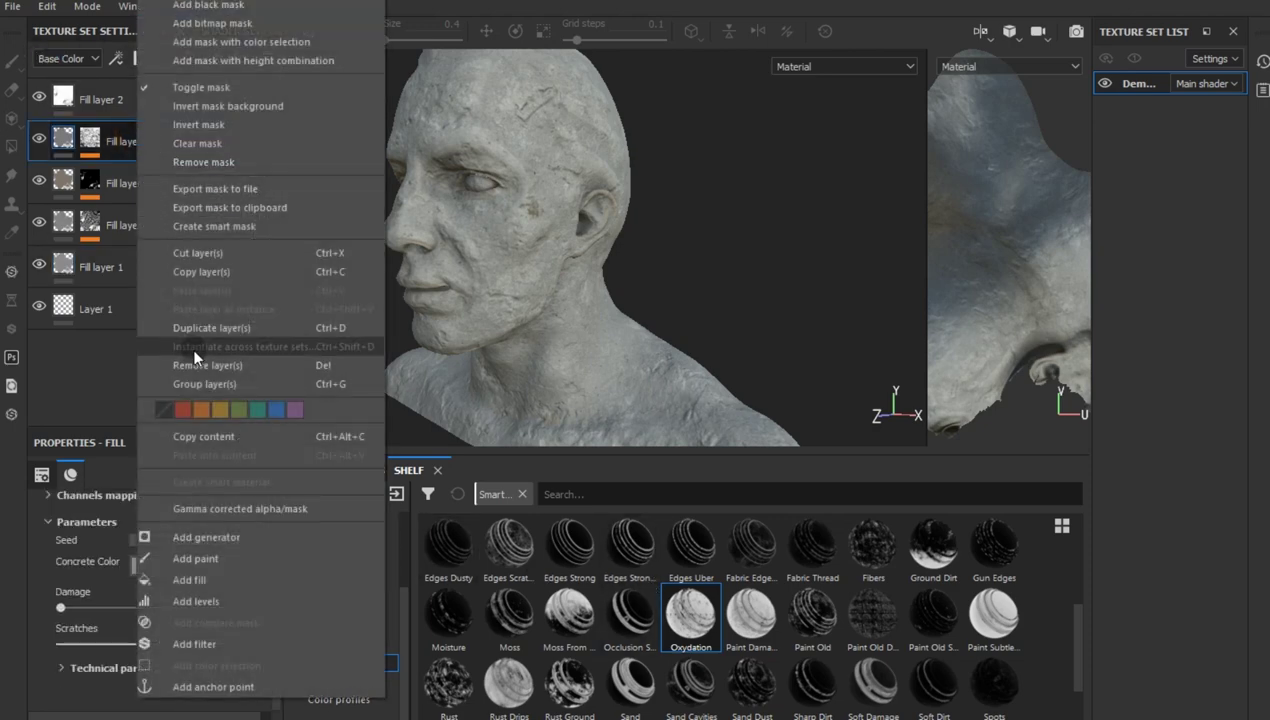
{"action": "left_click", "coordinate": [198, 327]}
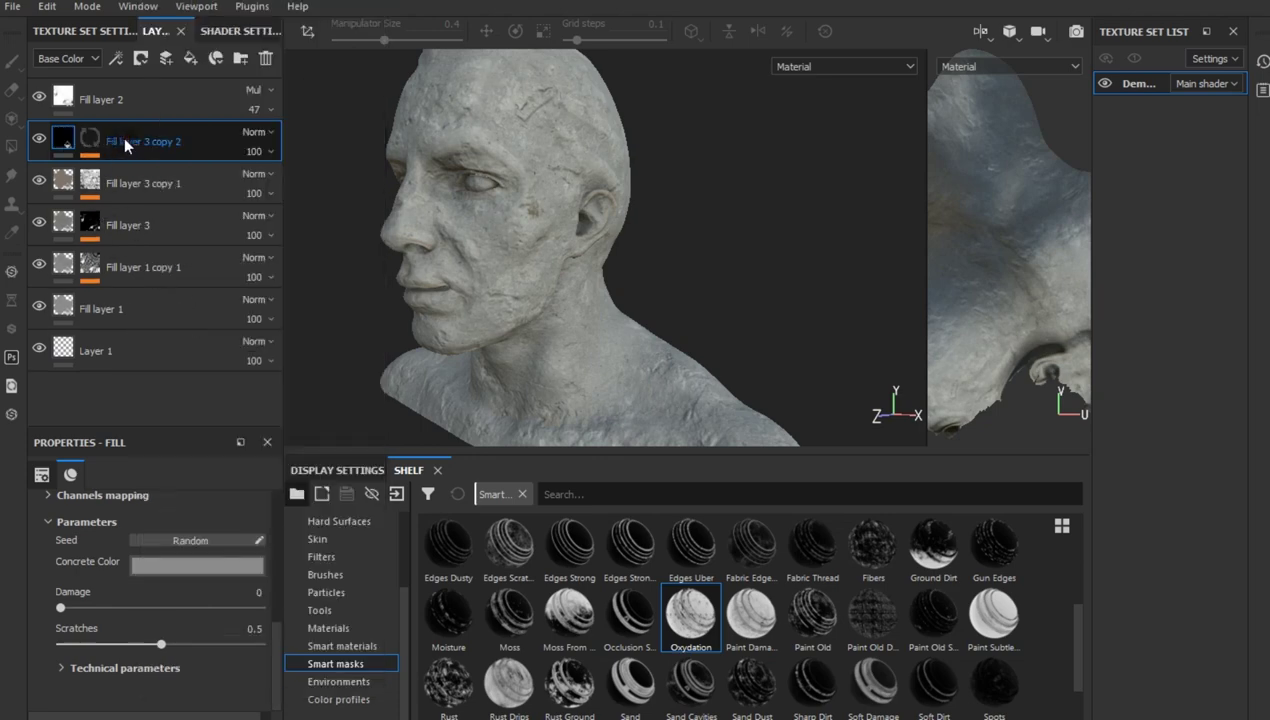
{"action": "right_click", "coordinate": [123, 137]}
{"action": "left_click", "coordinate": [195, 226]}
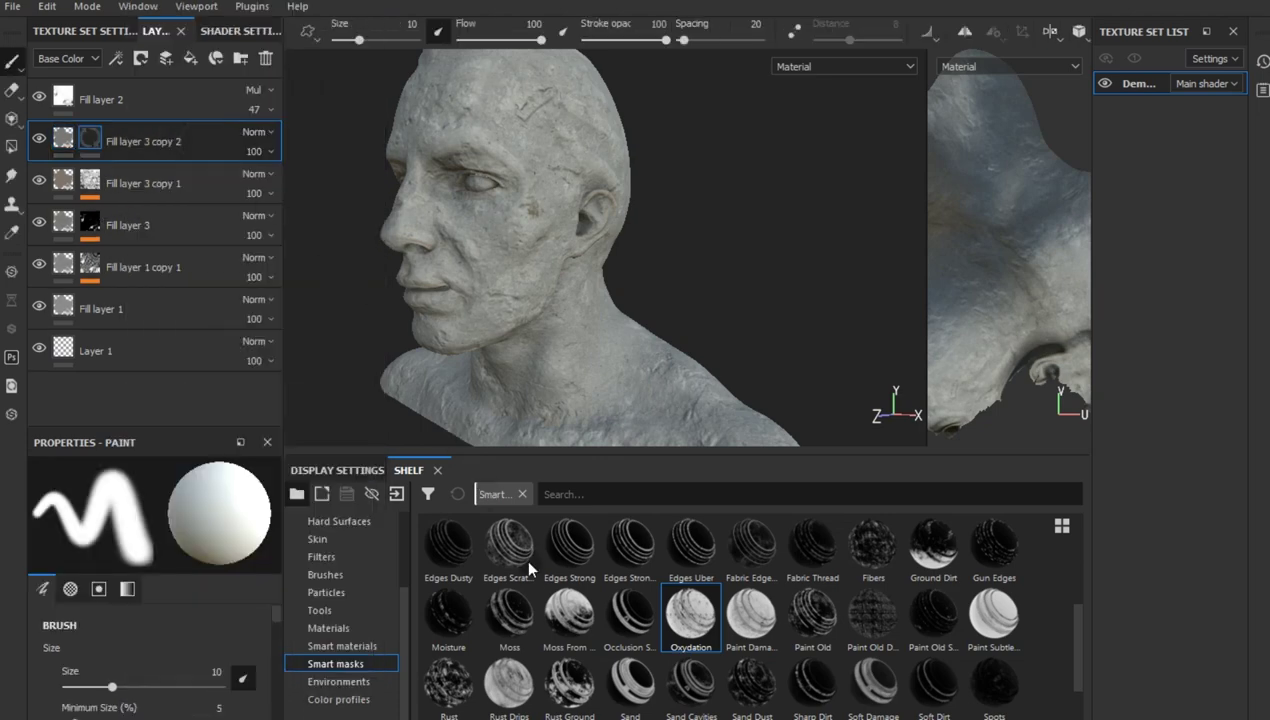
{"action": "scroll", "coordinate": [600, 600], "scroll_direction": "up", "scroll_amount": 3}
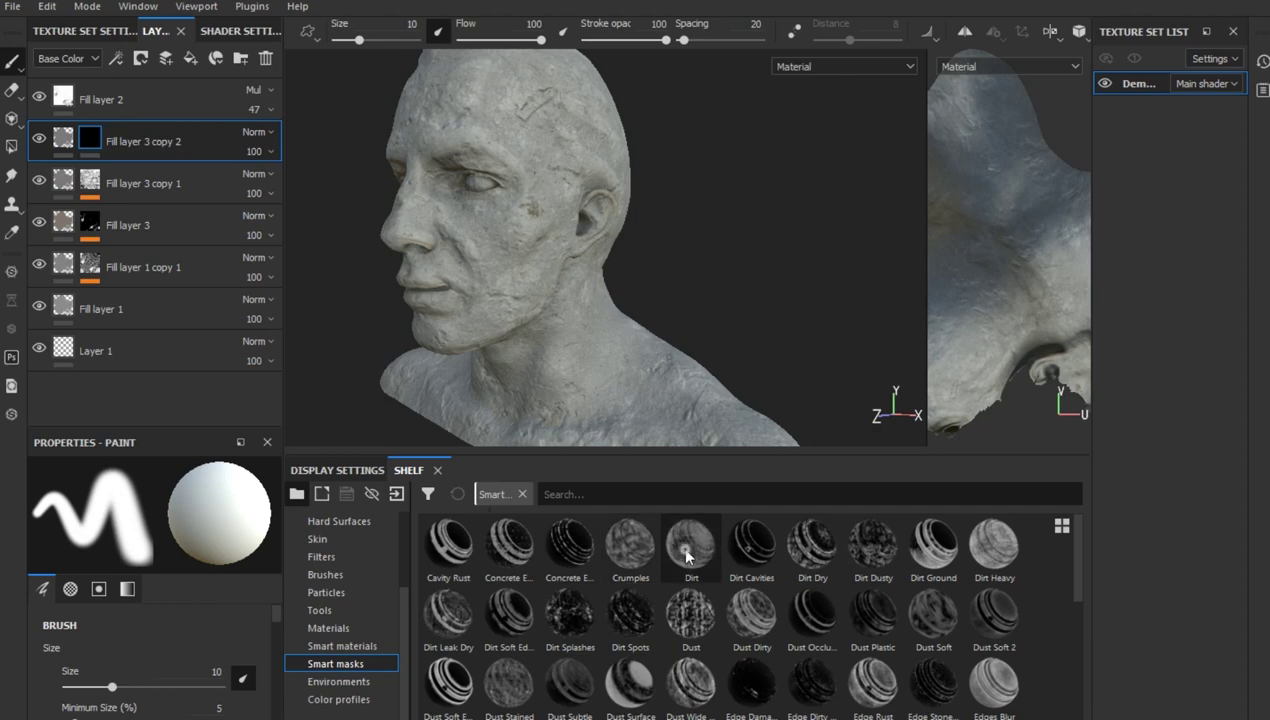
{"action": "mouse_move", "coordinate": [691, 548]}
{"action": "left_mouse_down"}
{"action": "mouse_move", "coordinate": [301, 275]}
{"action": "mouse_move", "coordinate": [213, 132]}
{"action": "left_mouse_up"}
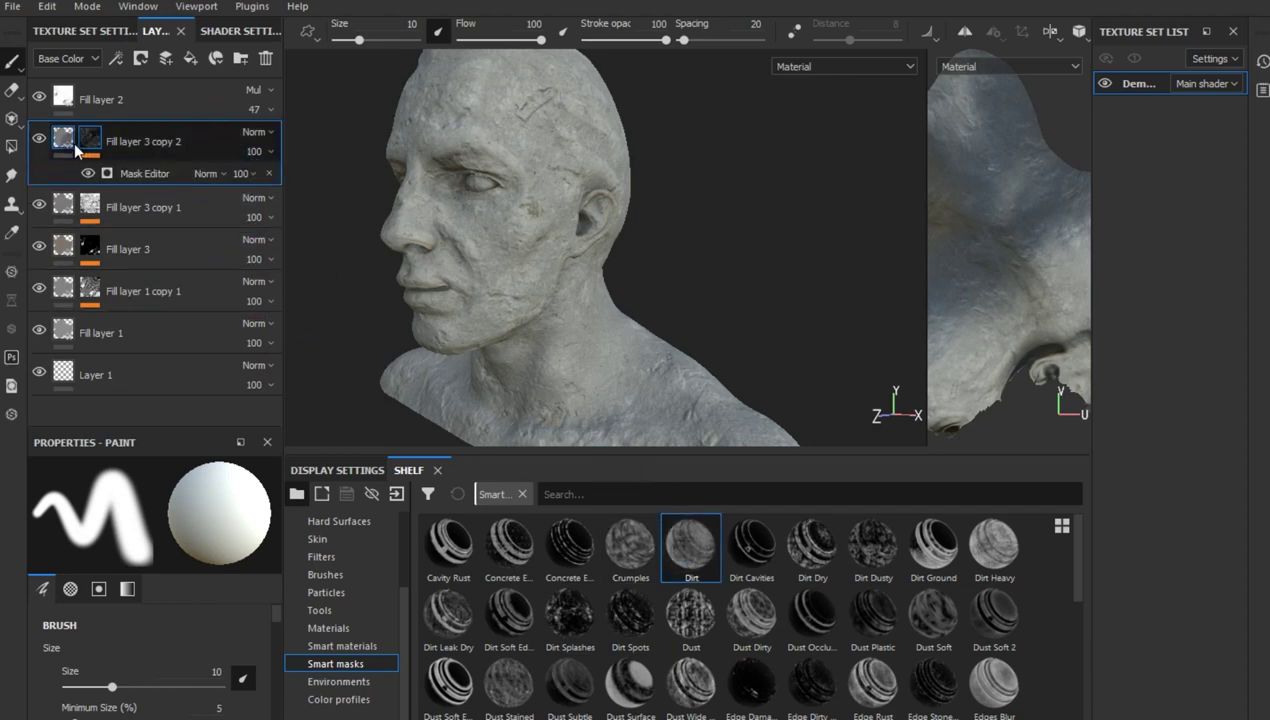
{"action": "left_click", "coordinate": [142, 694]}
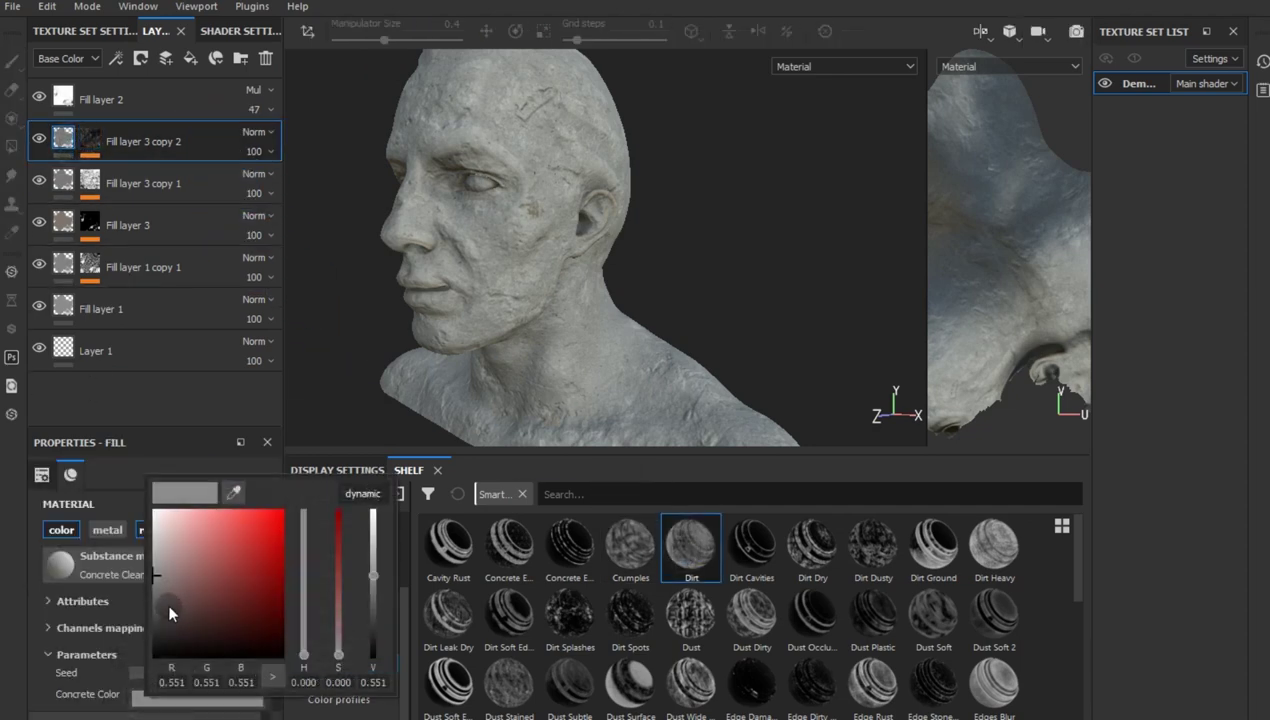
{"action": "left_click_drag", "start_coordinate": [156, 618], "coordinate": [142, 640]}
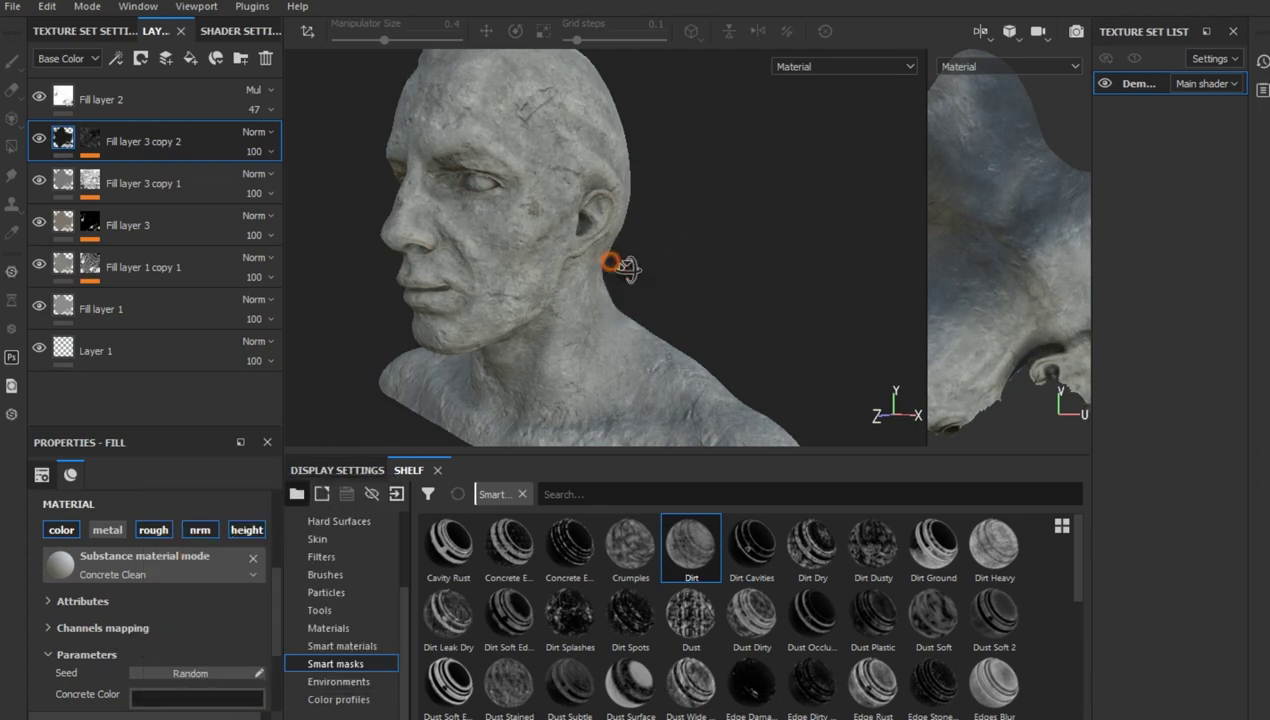
{"action": "mouse_move", "coordinate": [696, 268]}
{"action": "left_mouse_down", "text": "alt"}
{"action": "mouse_move", "coordinate": [699, 245]}
{"action": "mouse_move", "coordinate": [608, 375]}
{"action": "mouse_move", "coordinate": [548, 398]}
{"action": "left_mouse_up", "text": "alt"}
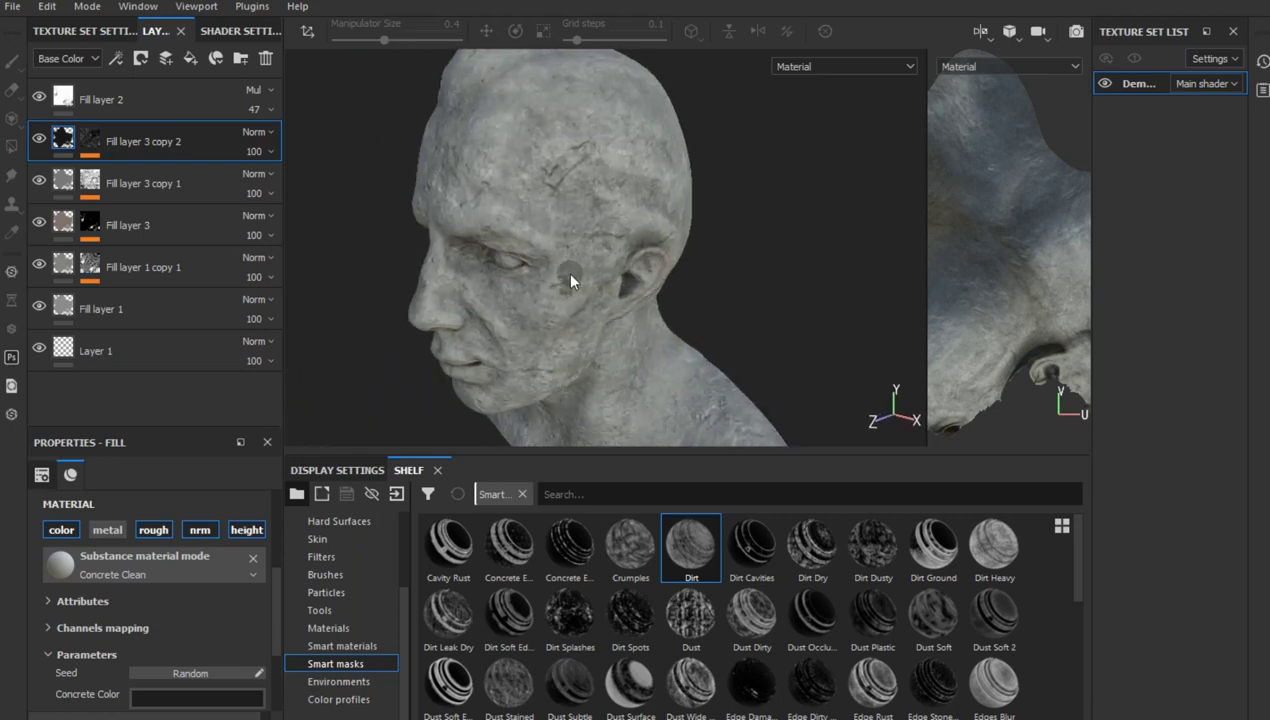
{"action": "mouse_move", "coordinate": [570, 281]}
{"action": "left_mouse_down", "text": "alt"}
{"action": "mouse_move", "coordinate": [578, 315]}
{"action": "mouse_move", "coordinate": [626, 289]}
{"action": "mouse_move", "coordinate": [853, 292]}
{"action": "mouse_move", "coordinate": [822, 285]}
{"action": "left_mouse_up", "text": "alt"}
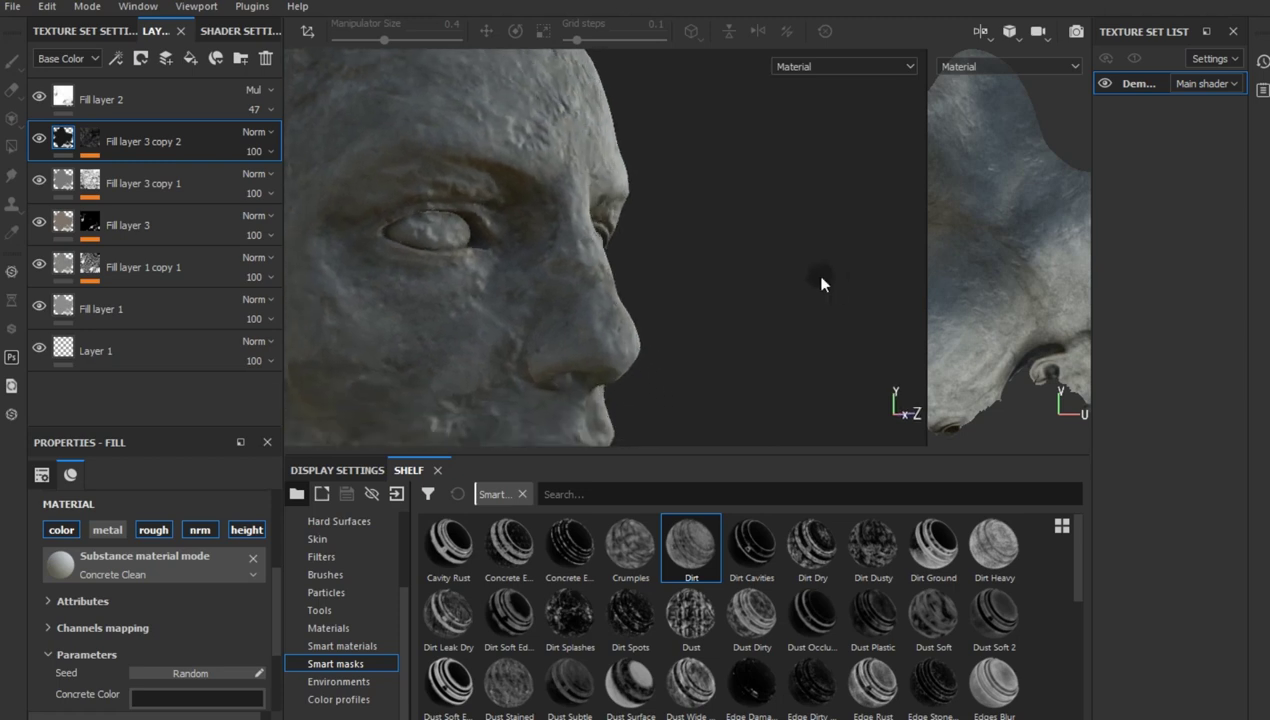
{"action": "scroll", "coordinate": [757, 289], "scroll_direction": "down", "scroll_amount": 3}
{"action": "scroll", "coordinate": [752, 300], "scroll_direction": "down", "scroll_amount": 3}
{"action": "scroll", "coordinate": [690, 345], "scroll_direction": "down", "scroll_amount": 2}
{"action": "left_click_drag", "start_coordinate": [690, 345], "coordinate": [748, 291], "text": "alt"}
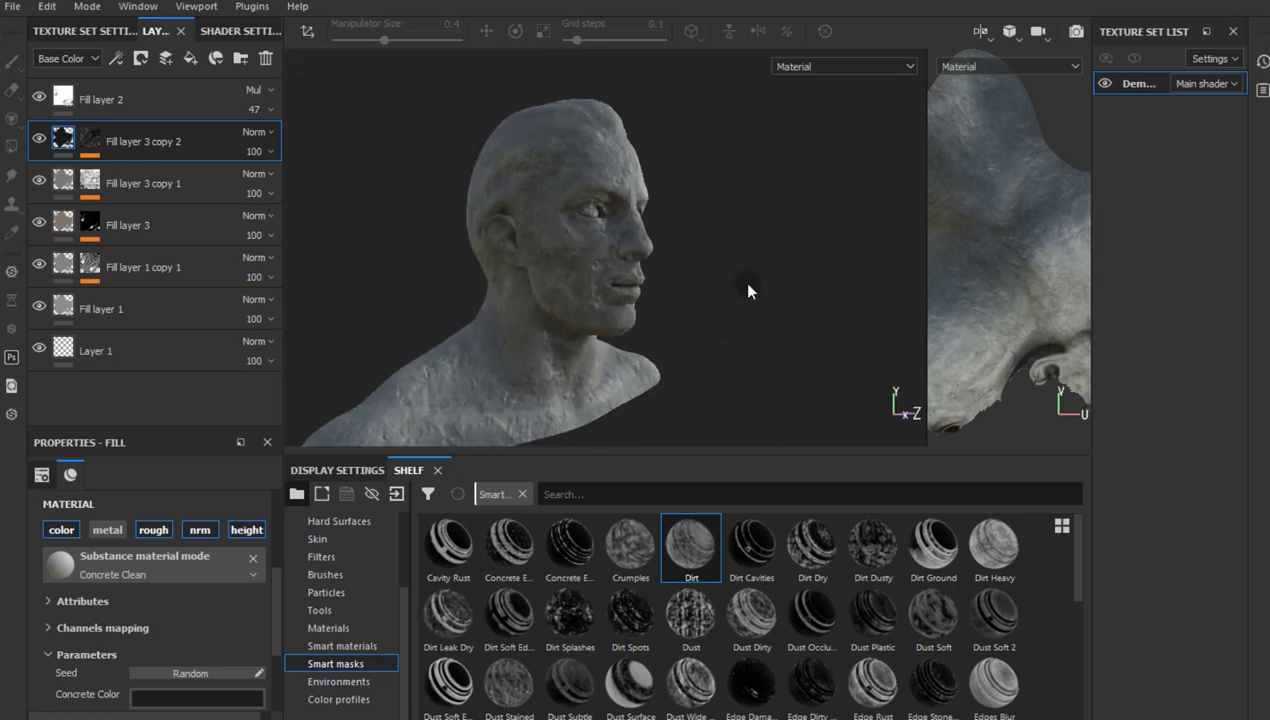
{"action": "right_click_drag", "start_coordinate": [753, 290], "coordinate": [673, 325], "text": "shift"}
{"action": "mouse_move", "coordinate": [650, 312]}
{"action": "left_mouse_down", "text": "alt"}
{"action": "mouse_move", "coordinate": [609, 310]}
{"action": "mouse_move", "coordinate": [598, 272]}
{"action": "mouse_move", "coordinate": [638, 298]}
{"action": "mouse_move", "coordinate": [714, 300]}
{"action": "left_mouse_up", "text": "alt"}
{"action": "scroll", "coordinate": [599, 270], "scroll_direction": "up", "scroll_amount": 2}
{"action": "scroll", "coordinate": [607, 296], "scroll_direction": "up", "scroll_amount": 2}
Step: Set Fill layer 1's concrete Damage from 0.68 down to 0.5
{"action": "left_click", "coordinate": [122, 305]}
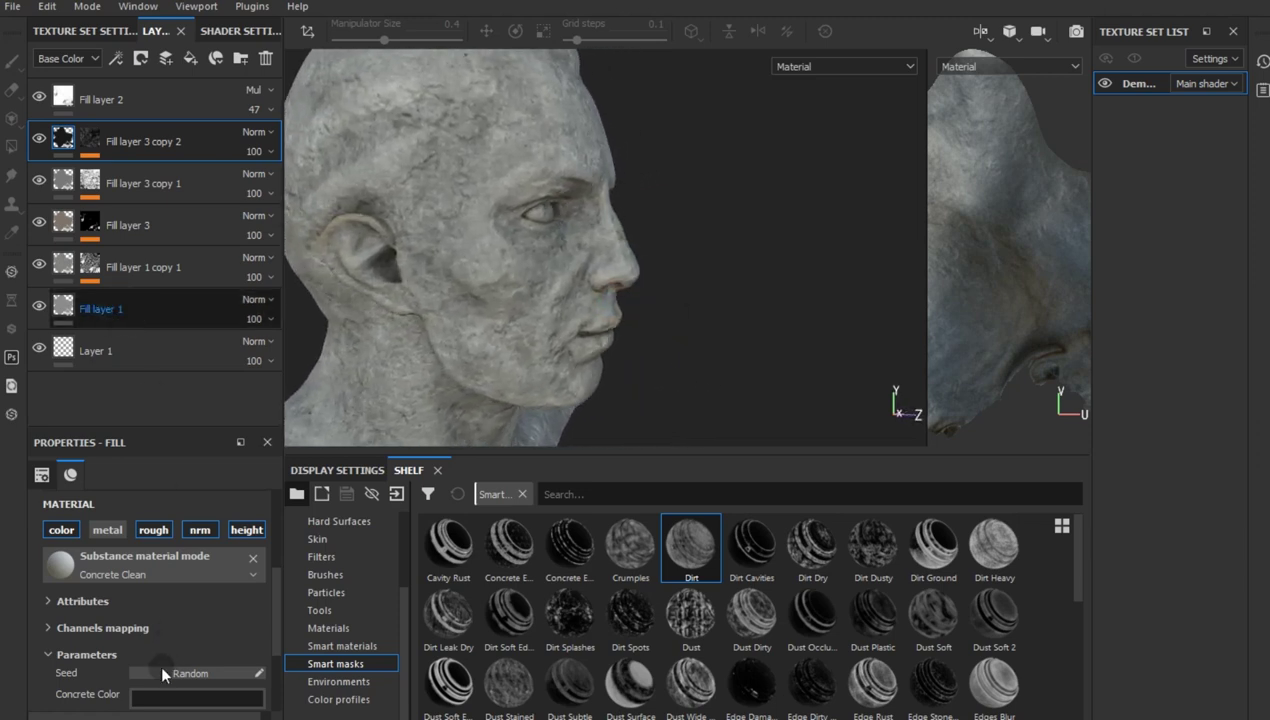
{"action": "scroll", "coordinate": [93, 663], "scroll_direction": "down", "scroll_amount": 2}
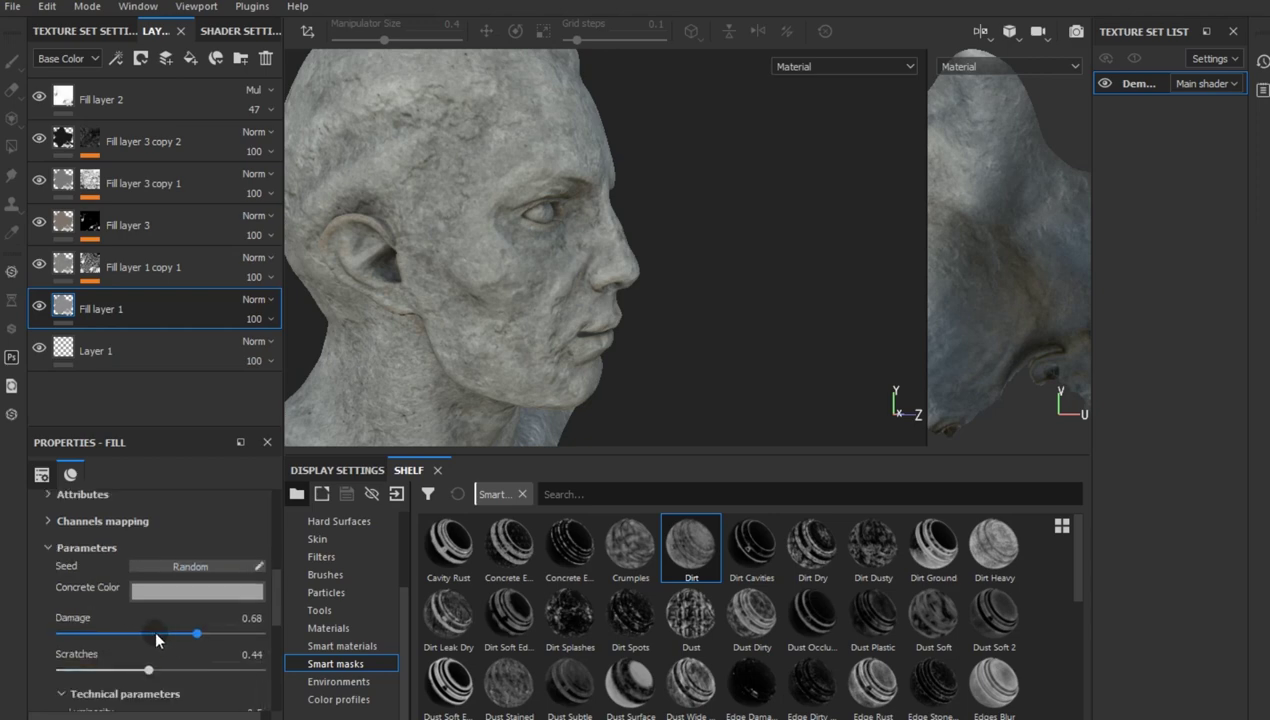
{"action": "left_click_drag", "start_coordinate": [129, 633], "coordinate": [90, 633]}
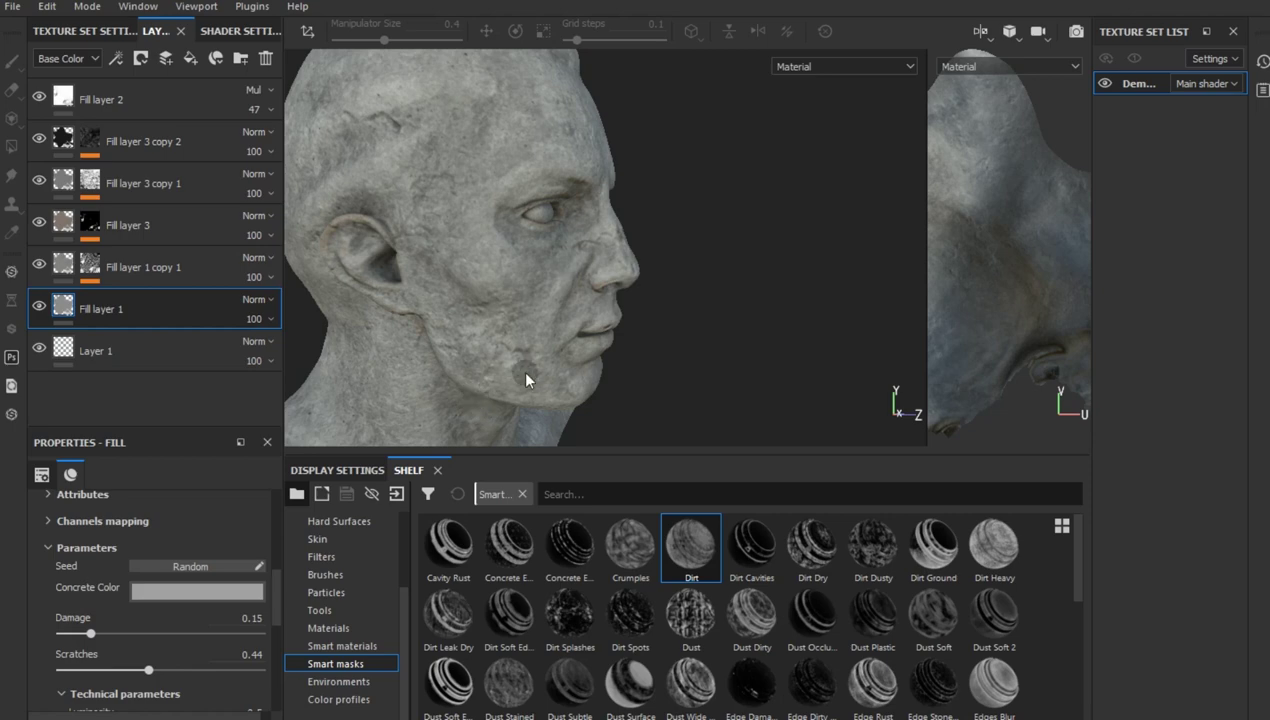
{"action": "left_click_drag", "start_coordinate": [526, 378], "coordinate": [417, 388], "text": "alt"}
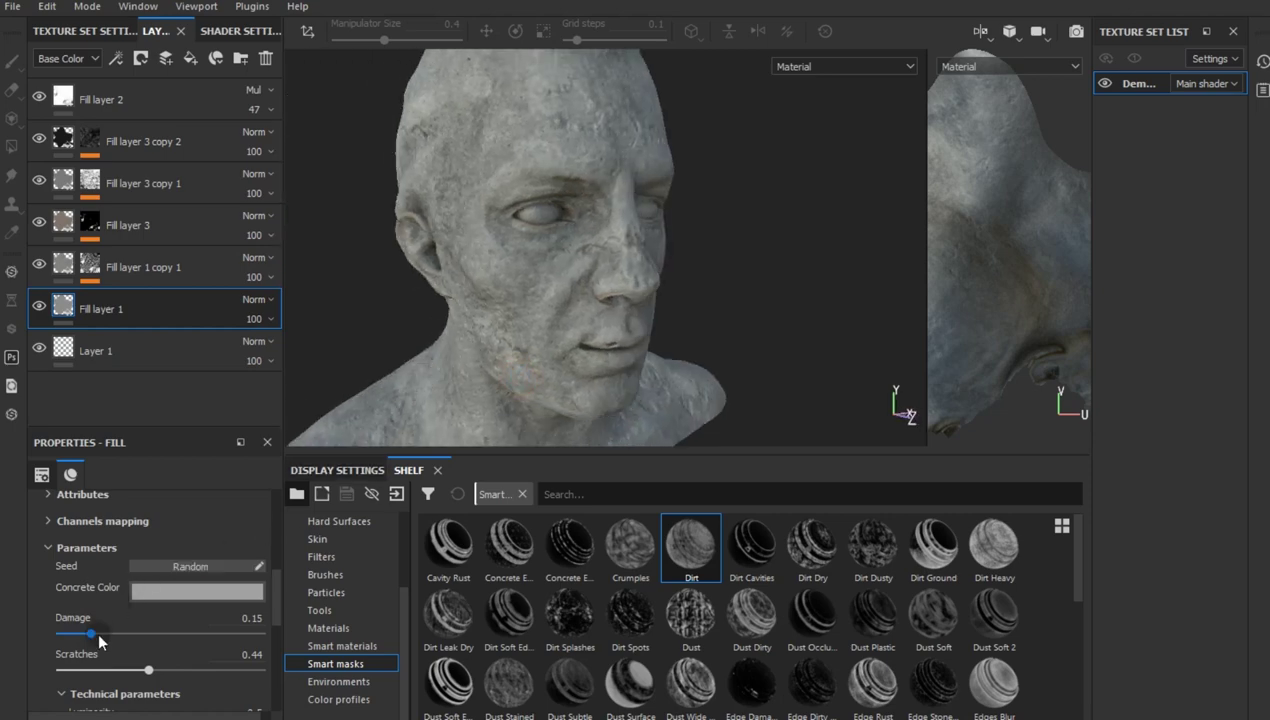
{"action": "left_click_drag", "start_coordinate": [98, 633], "coordinate": [152, 632]}
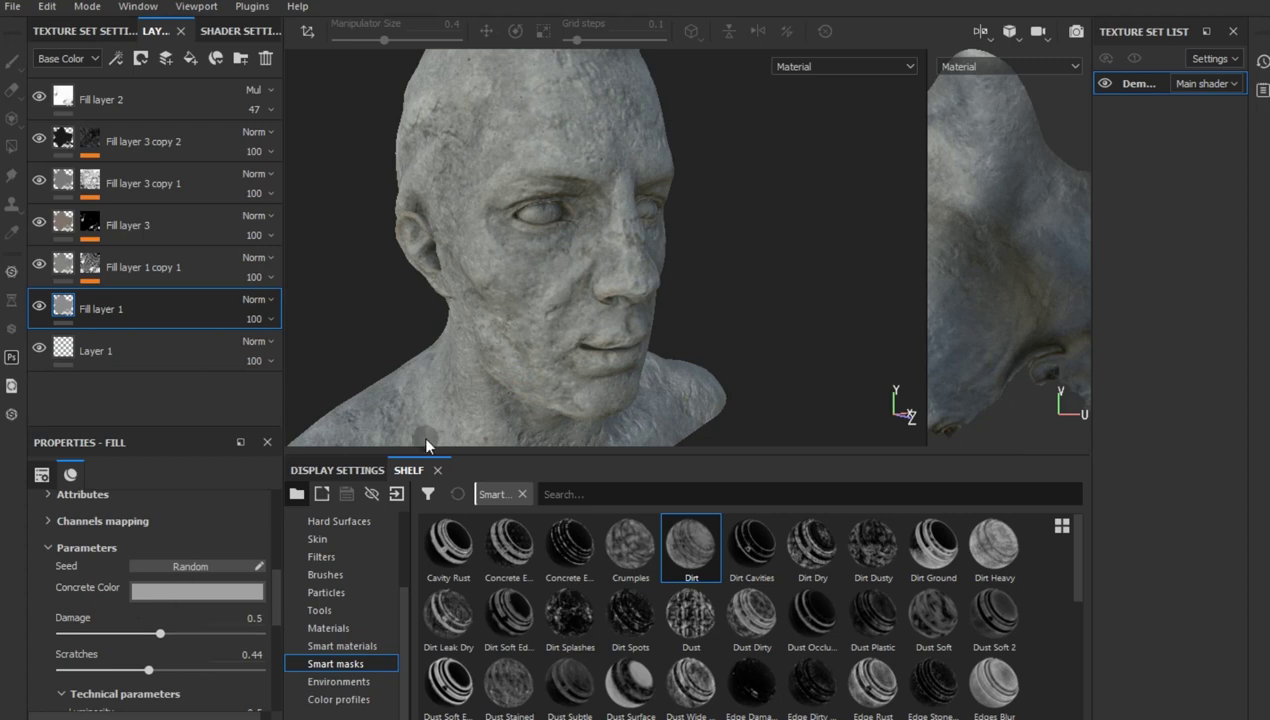
{"action": "left_click_drag", "start_coordinate": [515, 337], "coordinate": [450, 320], "text": "alt"}
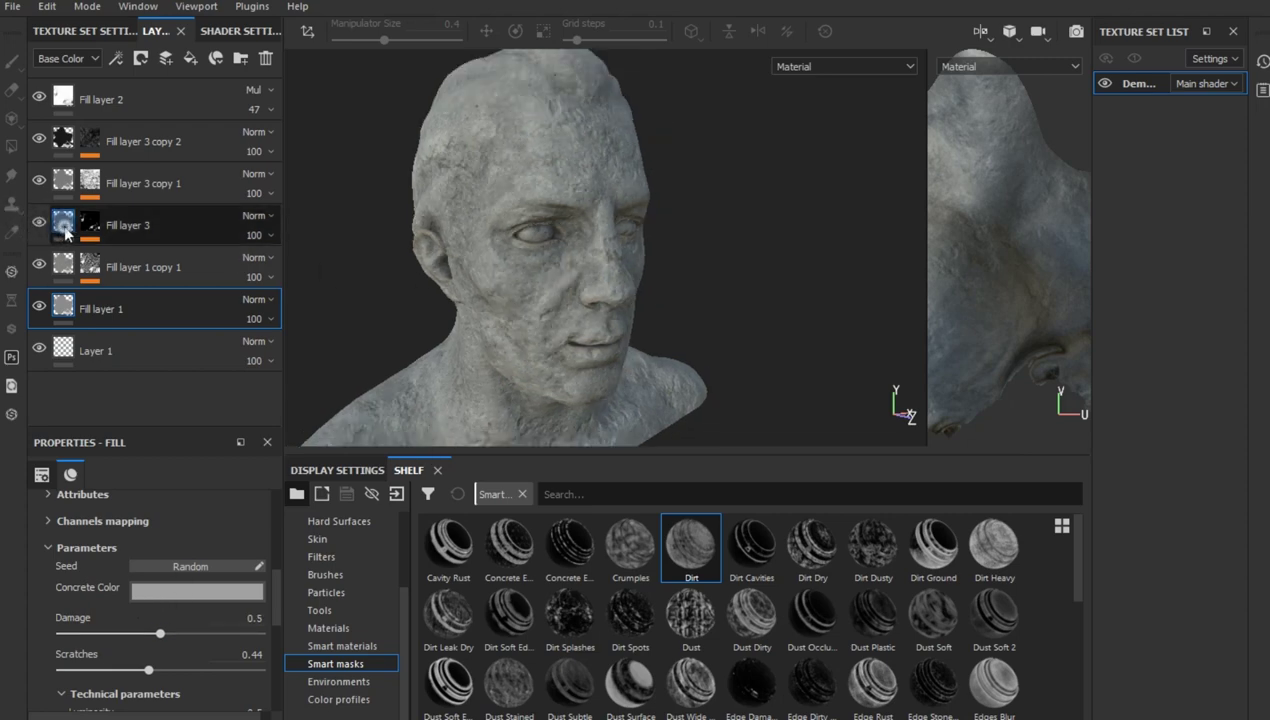
Step: Raise Fill layer 3's Mask Builder Level from 0.42 to 0.85, toggling the layer to compare
{"action": "left_click", "coordinate": [100, 228]}
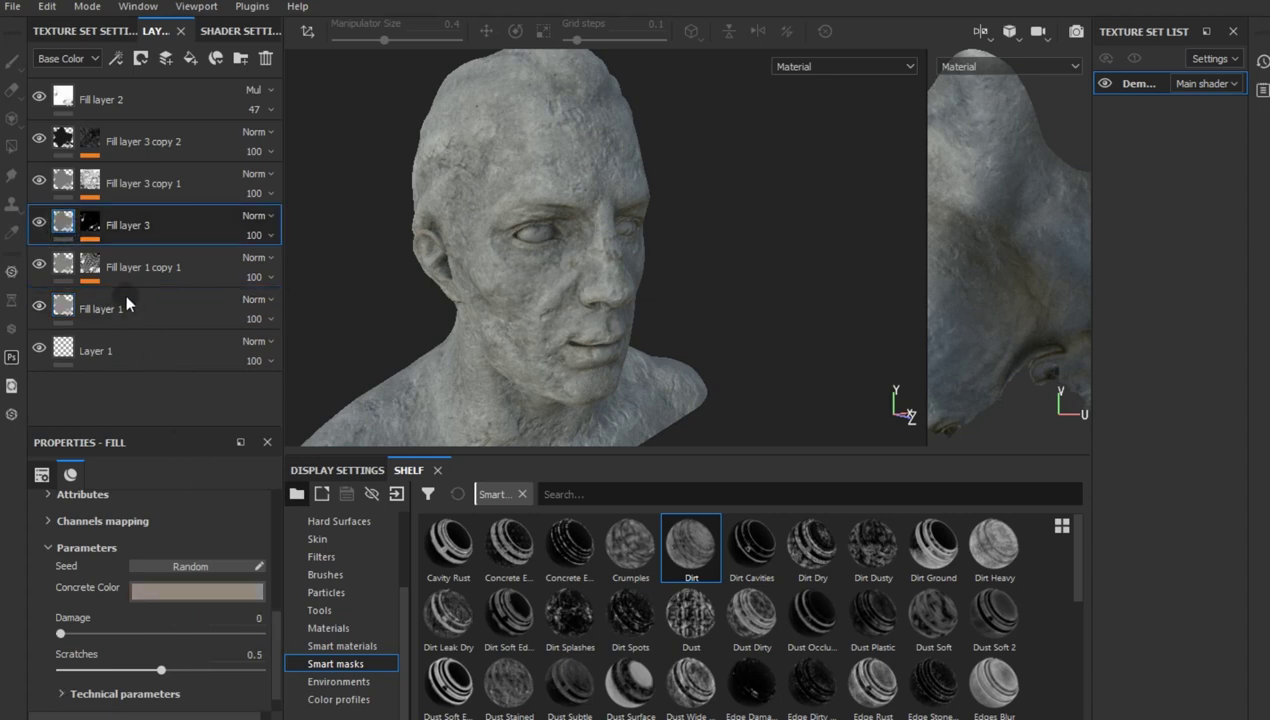
{"action": "left_click", "coordinate": [92, 227]}
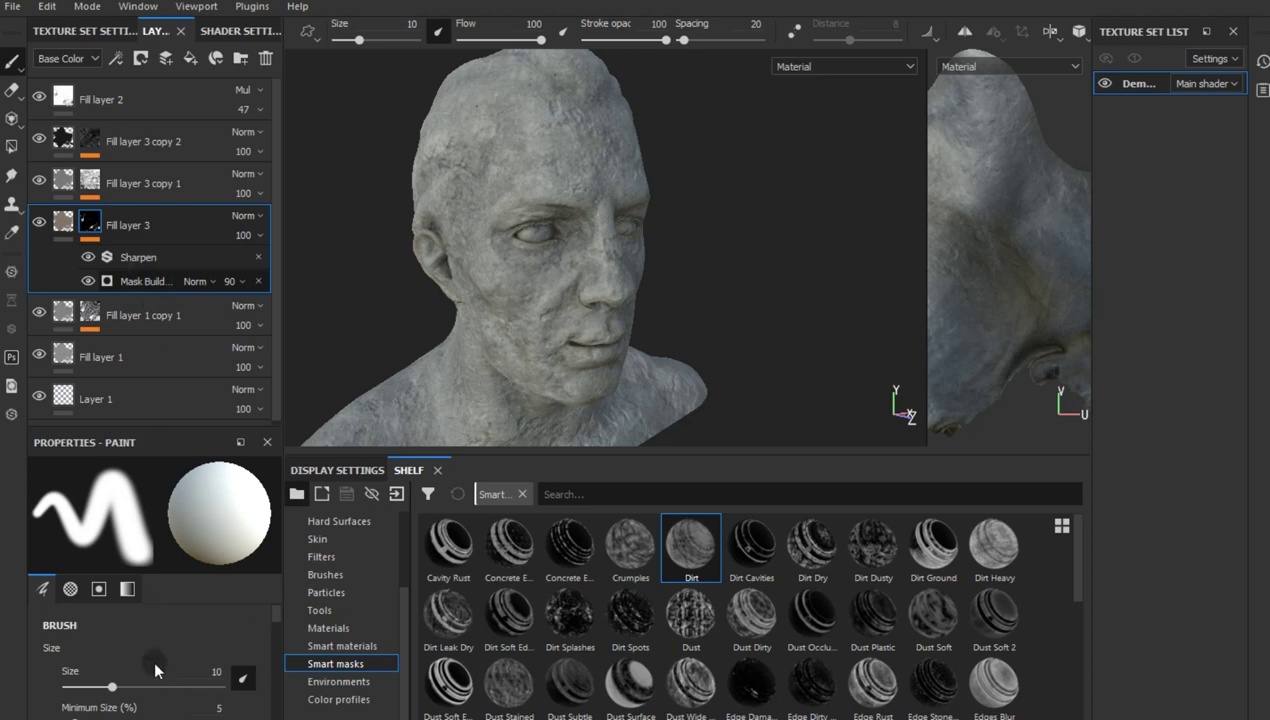
{"action": "left_click_drag", "start_coordinate": [135, 563], "coordinate": [220, 566]}
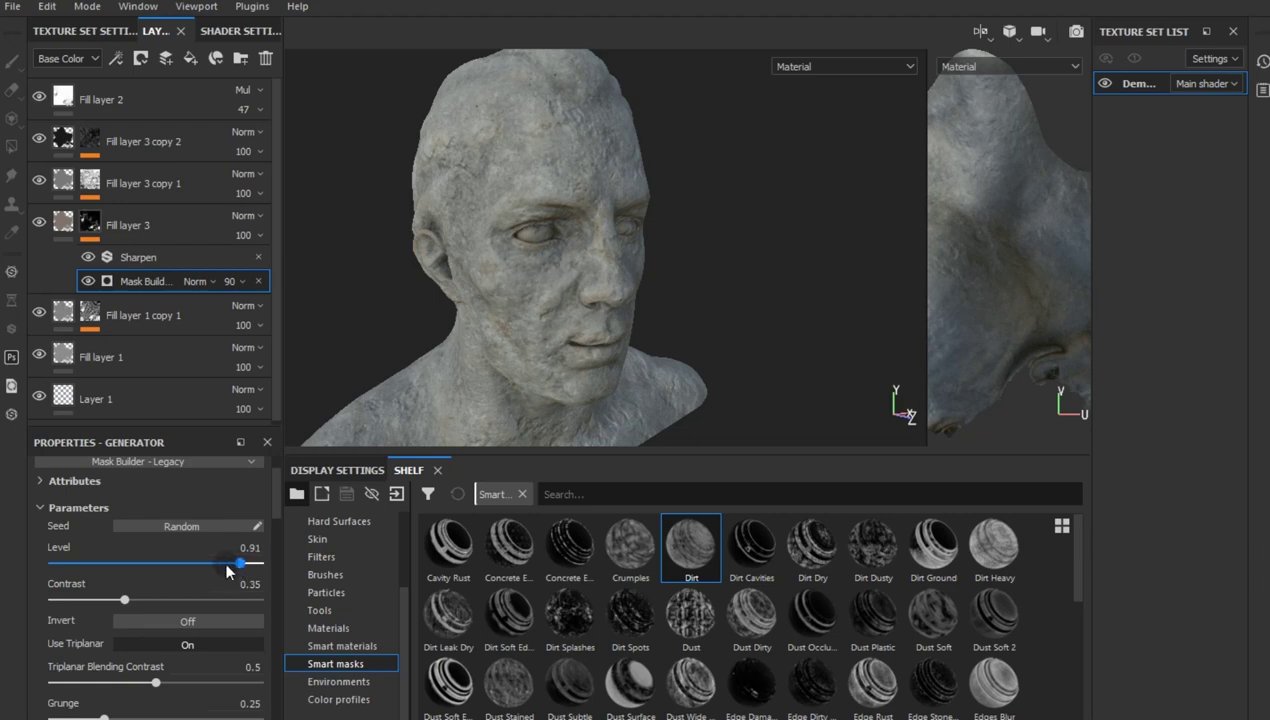
{"action": "left_click_drag", "start_coordinate": [227, 570], "coordinate": [228, 565]}
{"action": "left_click_drag", "start_coordinate": [567, 354], "coordinate": [590, 320], "text": "alt"}
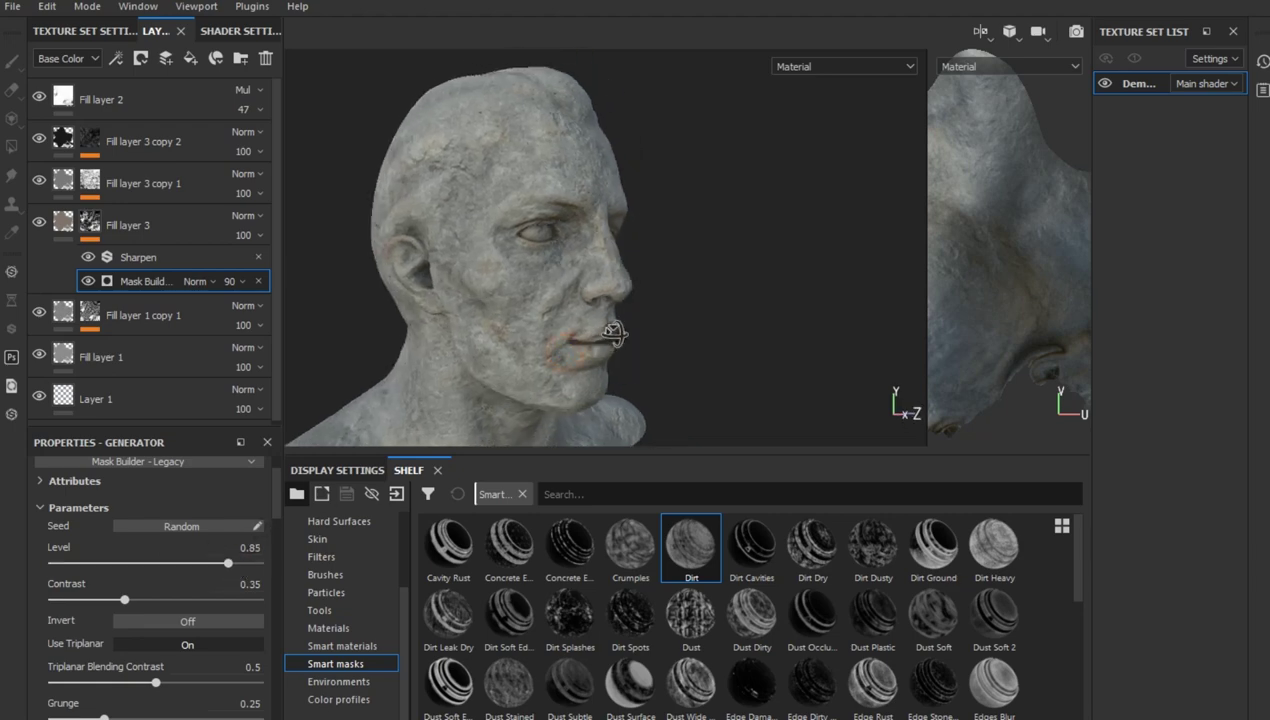
{"action": "left_click", "coordinate": [39, 222]}
{"action": "left_click", "coordinate": [39, 222]}
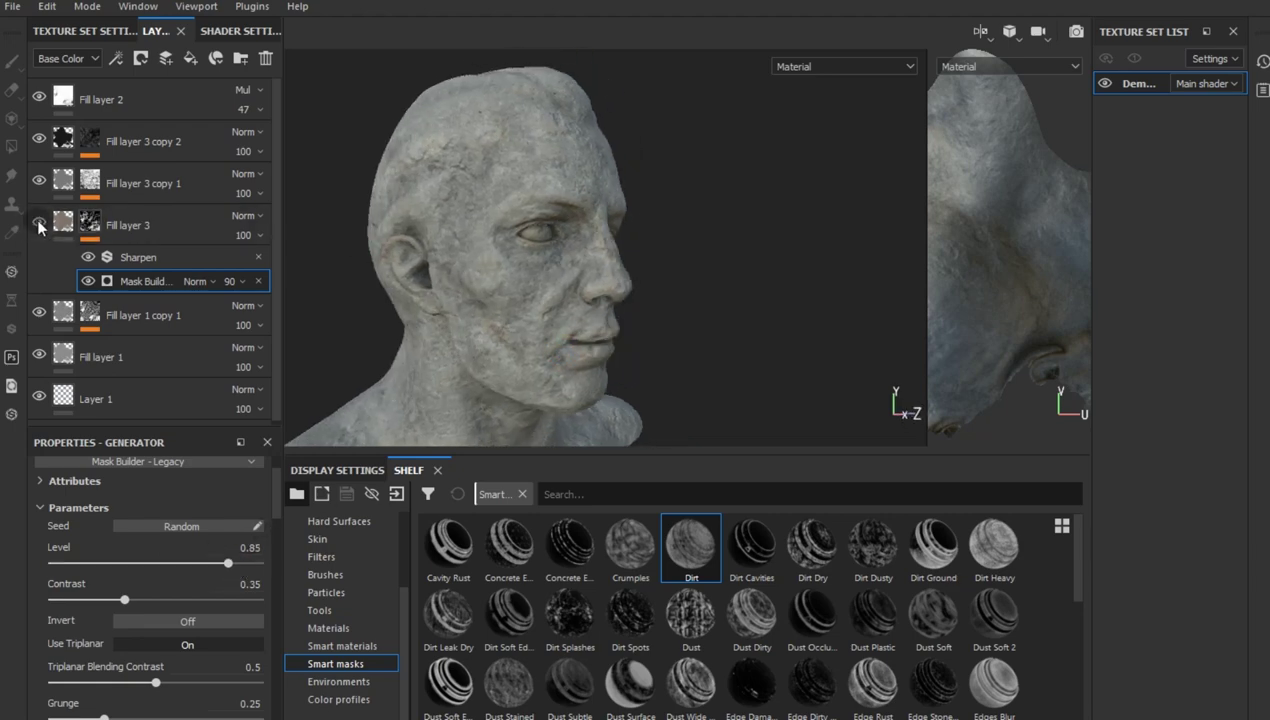
{"action": "left_click", "coordinate": [63, 224]}
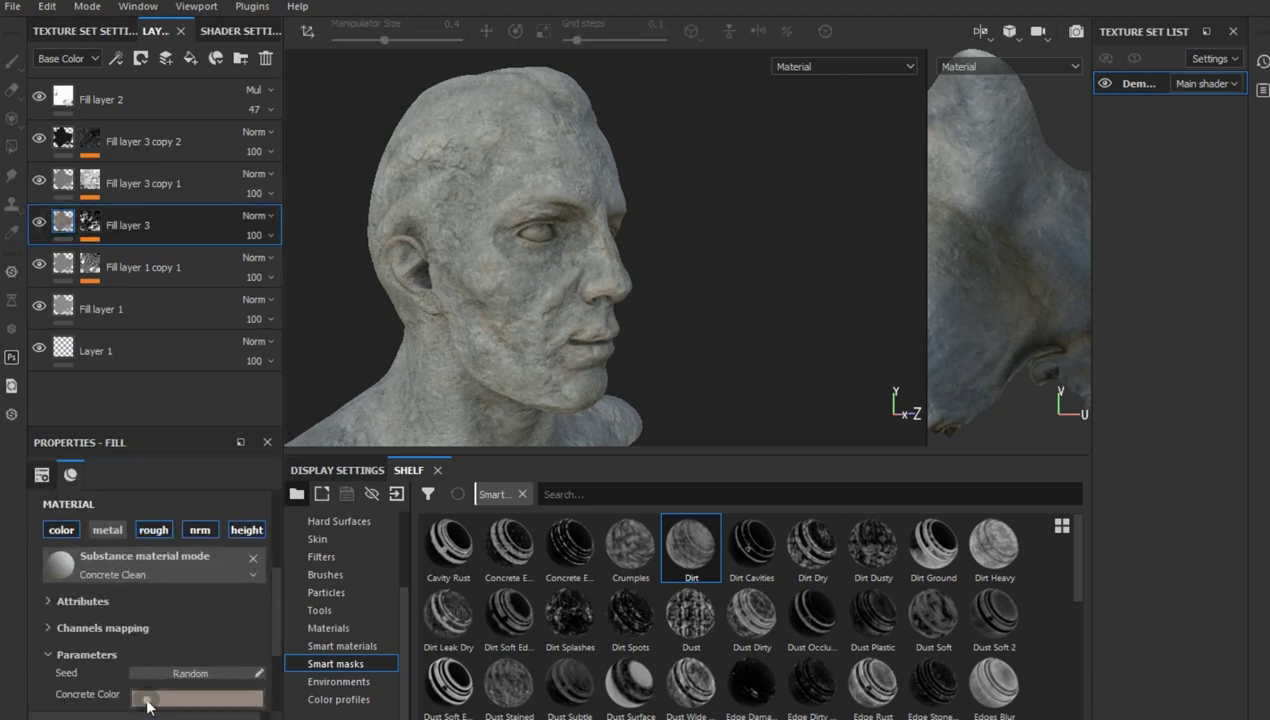
Step: Tint Fill layer 3's concrete colour a warm light tan
{"action": "left_click", "coordinate": [147, 698]}
{"action": "left_click_drag", "start_coordinate": [183, 563], "coordinate": [177, 562]}
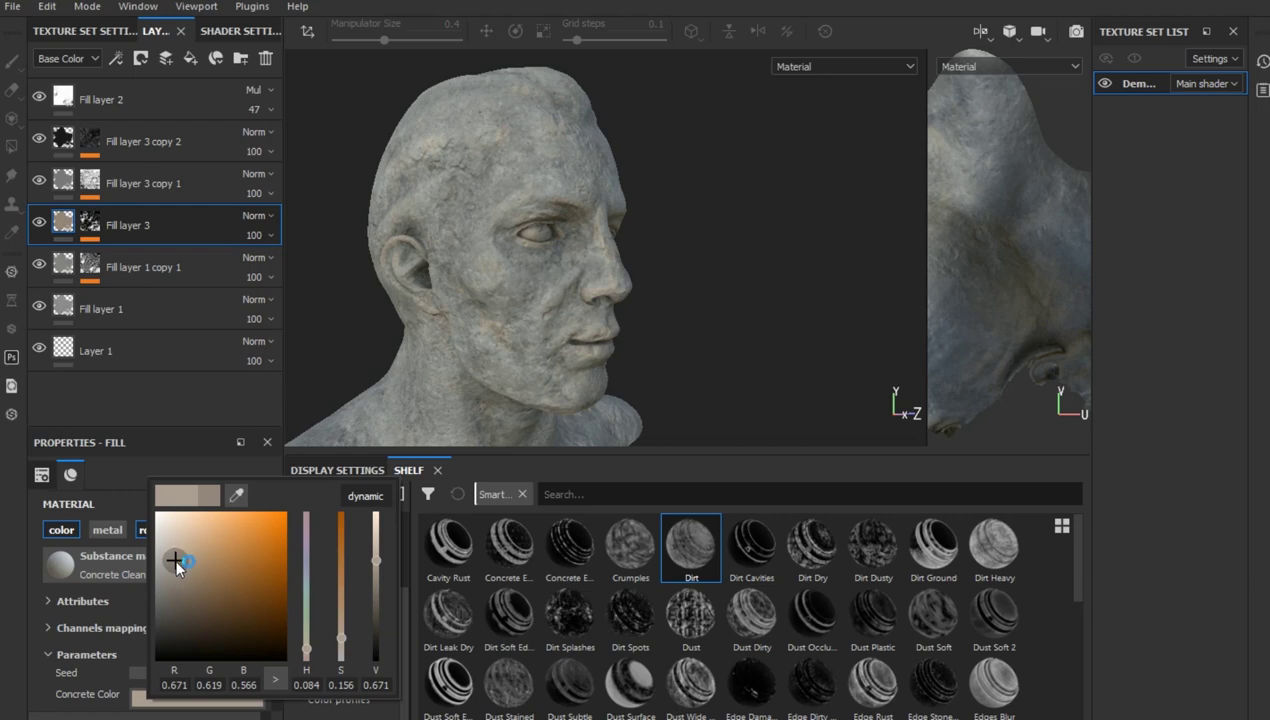
{"action": "mouse_move", "coordinate": [176, 563]}
{"action": "left_mouse_down"}
{"action": "mouse_move", "coordinate": [157, 553]}
{"action": "mouse_move", "coordinate": [161, 645]}
{"action": "left_mouse_up"}
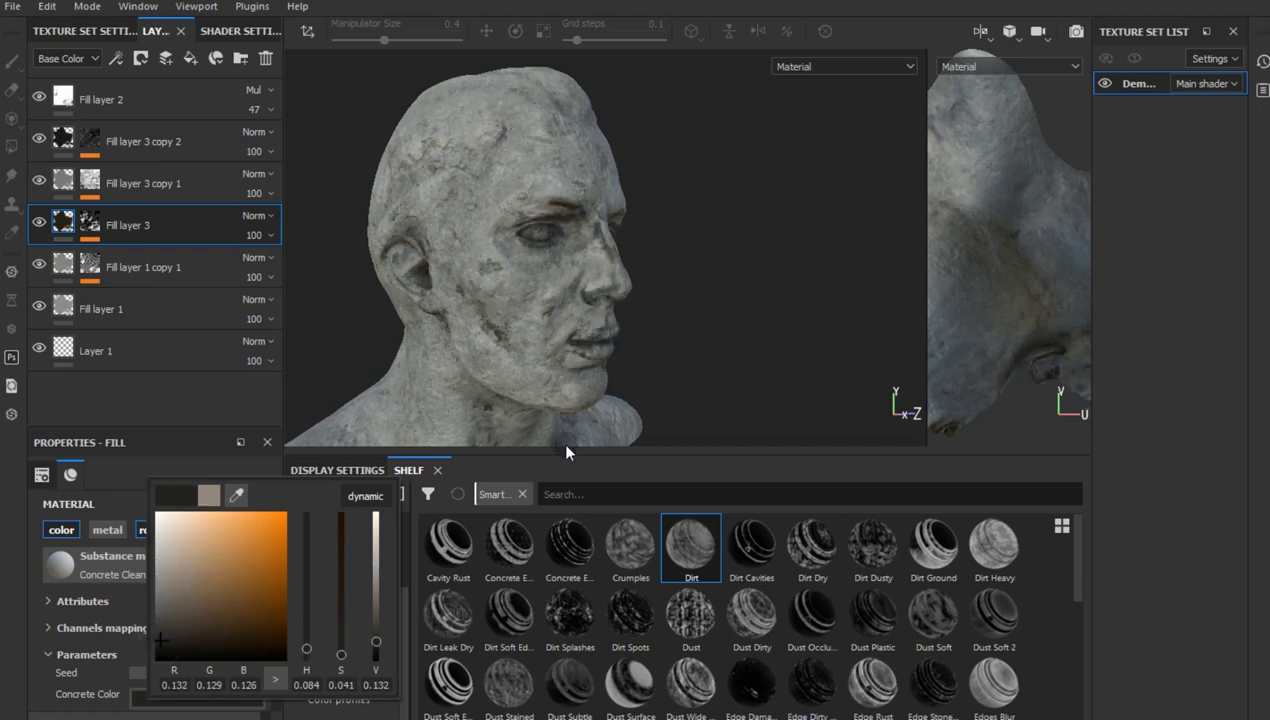
{"action": "left_click_drag", "start_coordinate": [566, 452], "coordinate": [538, 348], "text": "alt"}
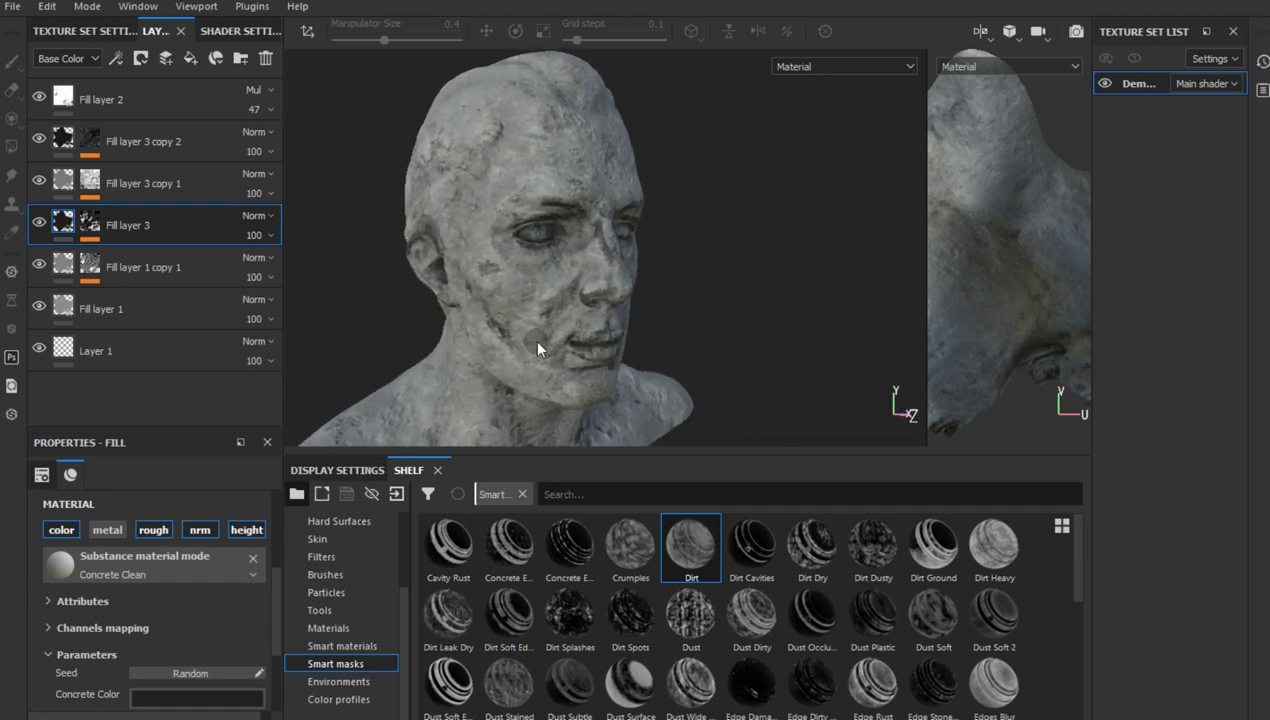
{"action": "left_click", "coordinate": [148, 698]}
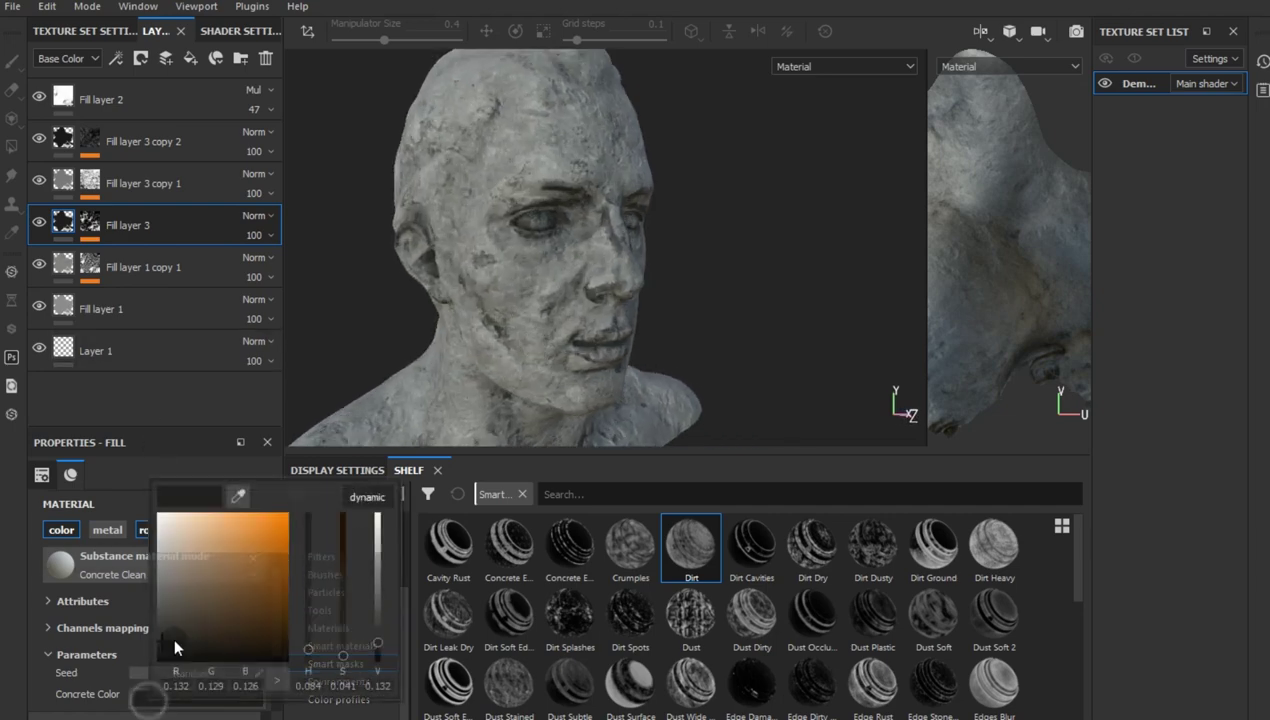
{"action": "left_click_drag", "start_coordinate": [188, 577], "coordinate": [202, 551]}
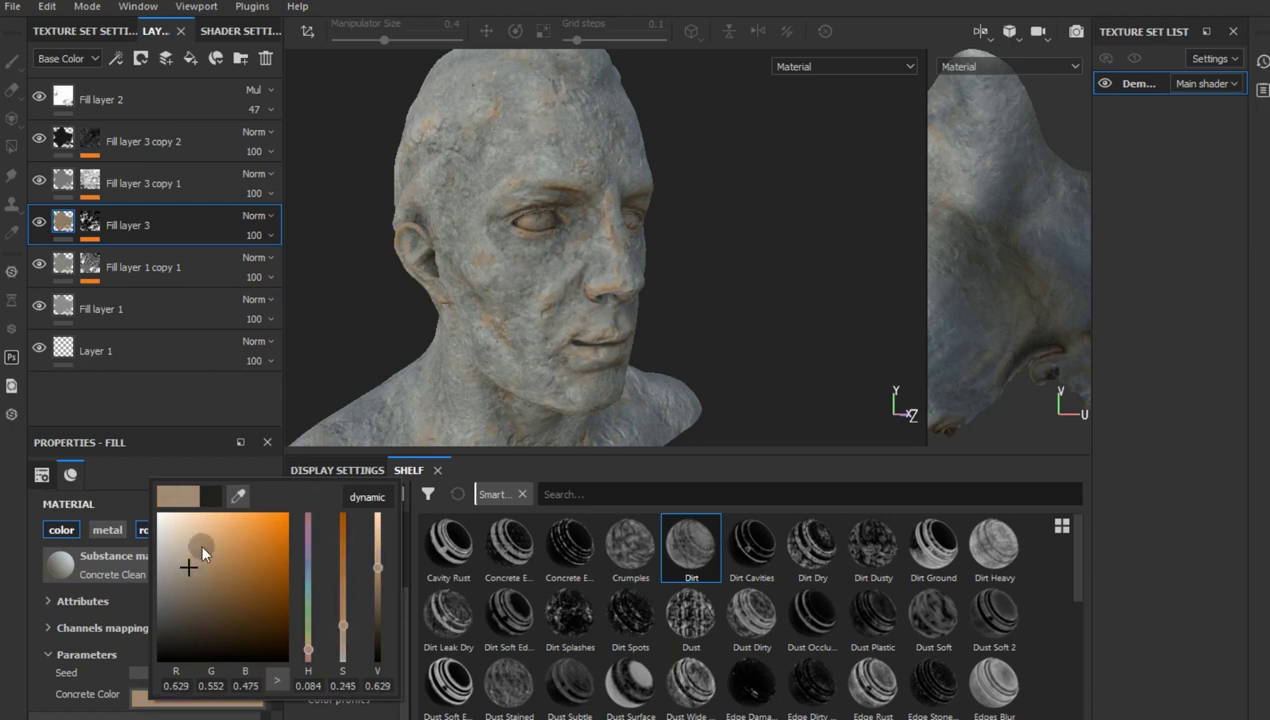
{"action": "left_click", "coordinate": [96, 222]}
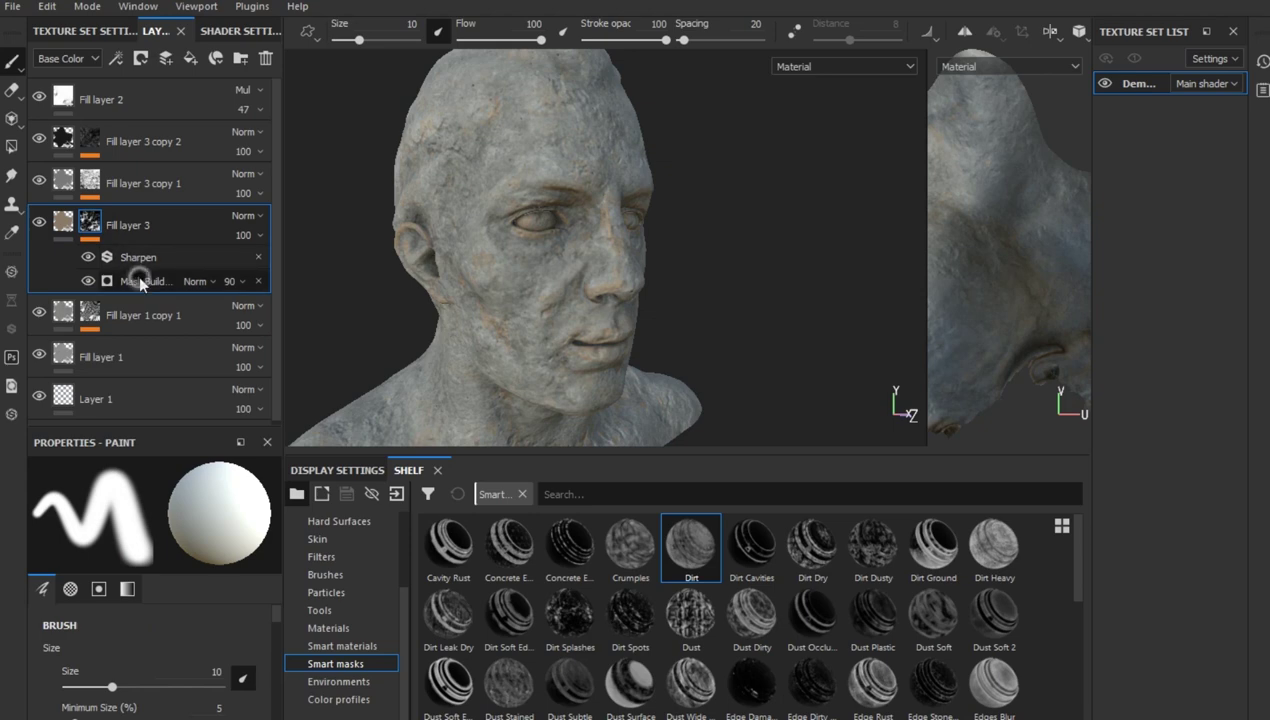
Step: Lower Fill layer 3's Mask Builder Level to 0.63
{"action": "left_click", "coordinate": [138, 279]}
{"action": "left_click", "coordinate": [257, 562]}
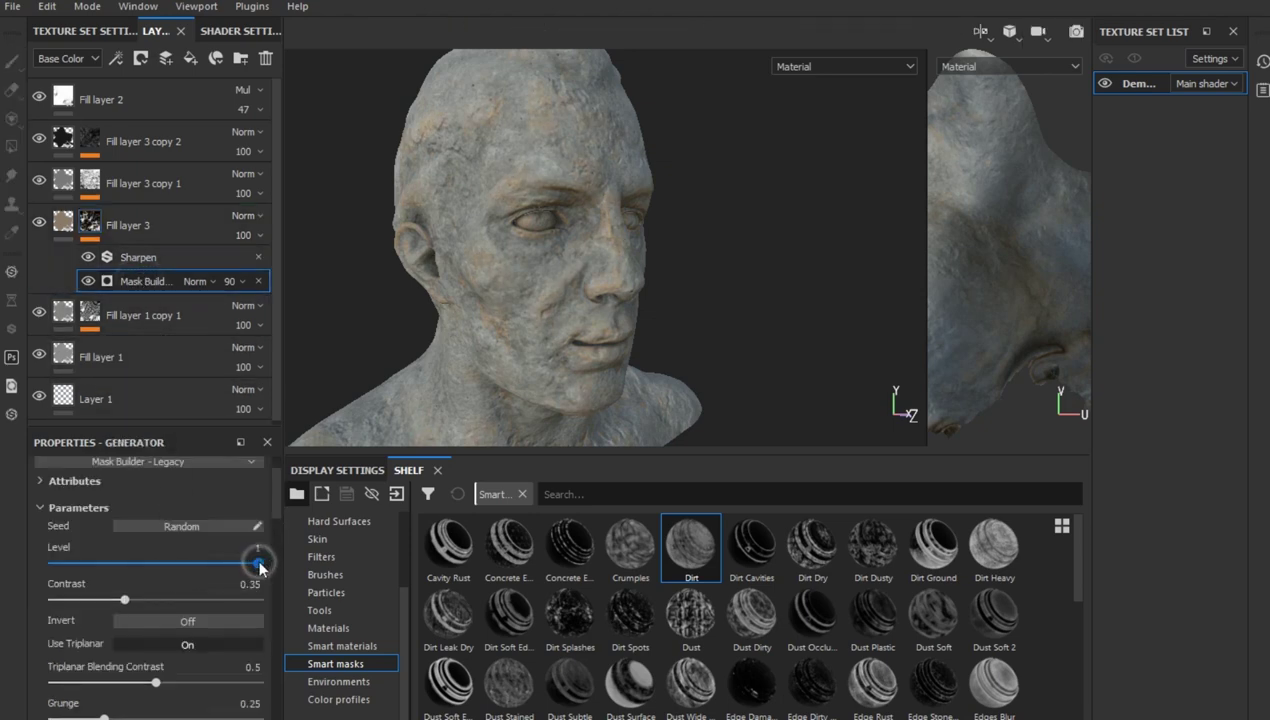
{"action": "left_click_drag", "start_coordinate": [235, 559], "coordinate": [210, 560]}
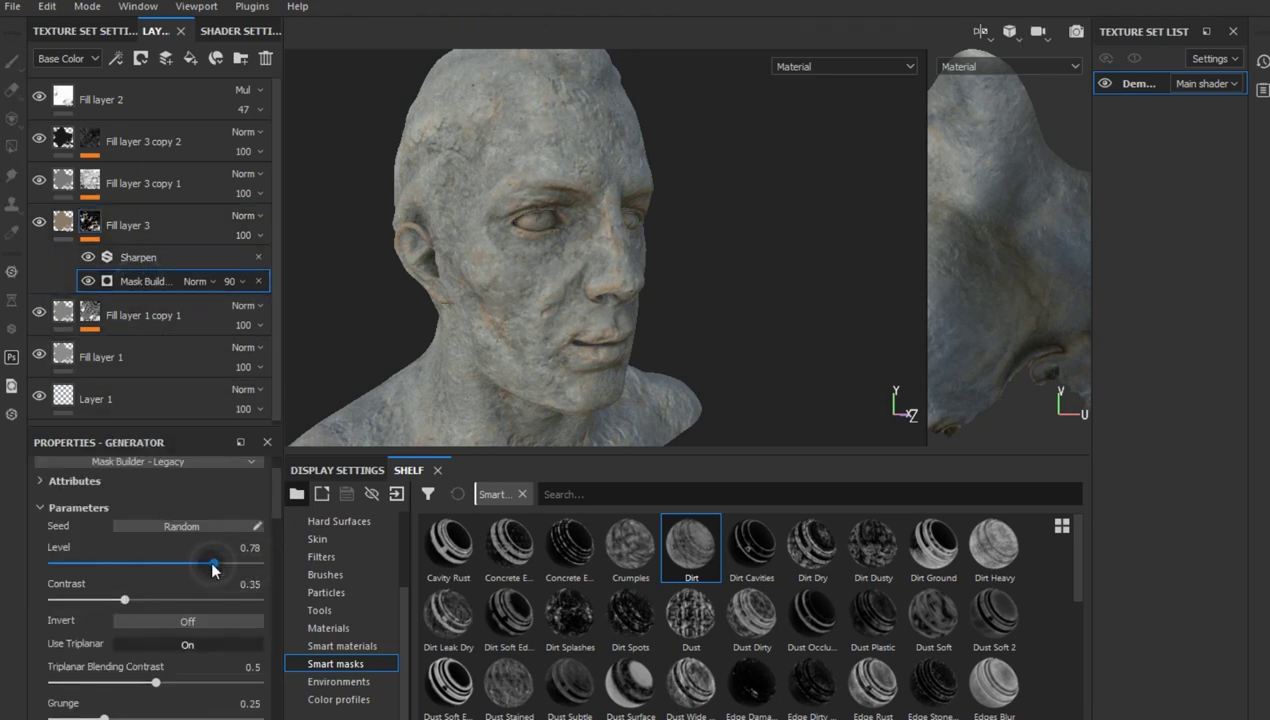
{"action": "mouse_move", "coordinate": [604, 299]}
{"action": "left_mouse_down", "text": "alt"}
{"action": "mouse_move", "coordinate": [530, 298]}
{"action": "mouse_move", "coordinate": [366, 346]}
{"action": "left_mouse_up", "text": "alt"}
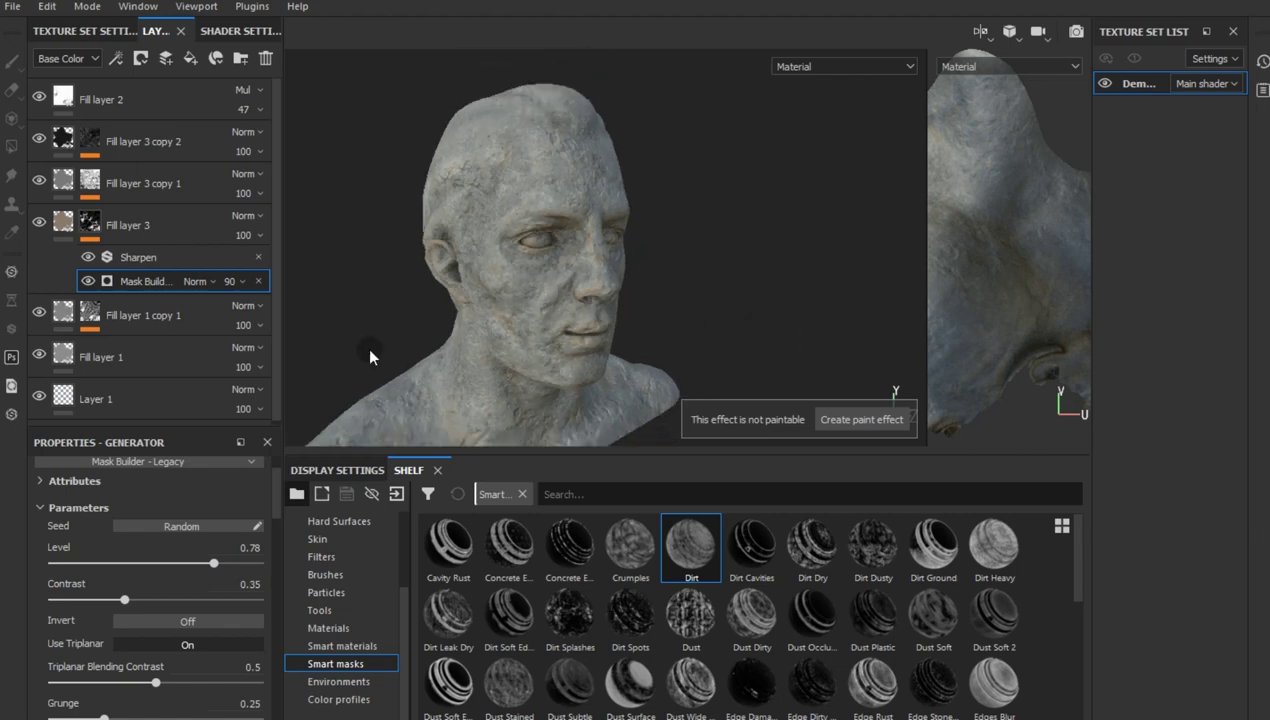
{"action": "left_click_drag", "start_coordinate": [216, 565], "coordinate": [182, 563]}
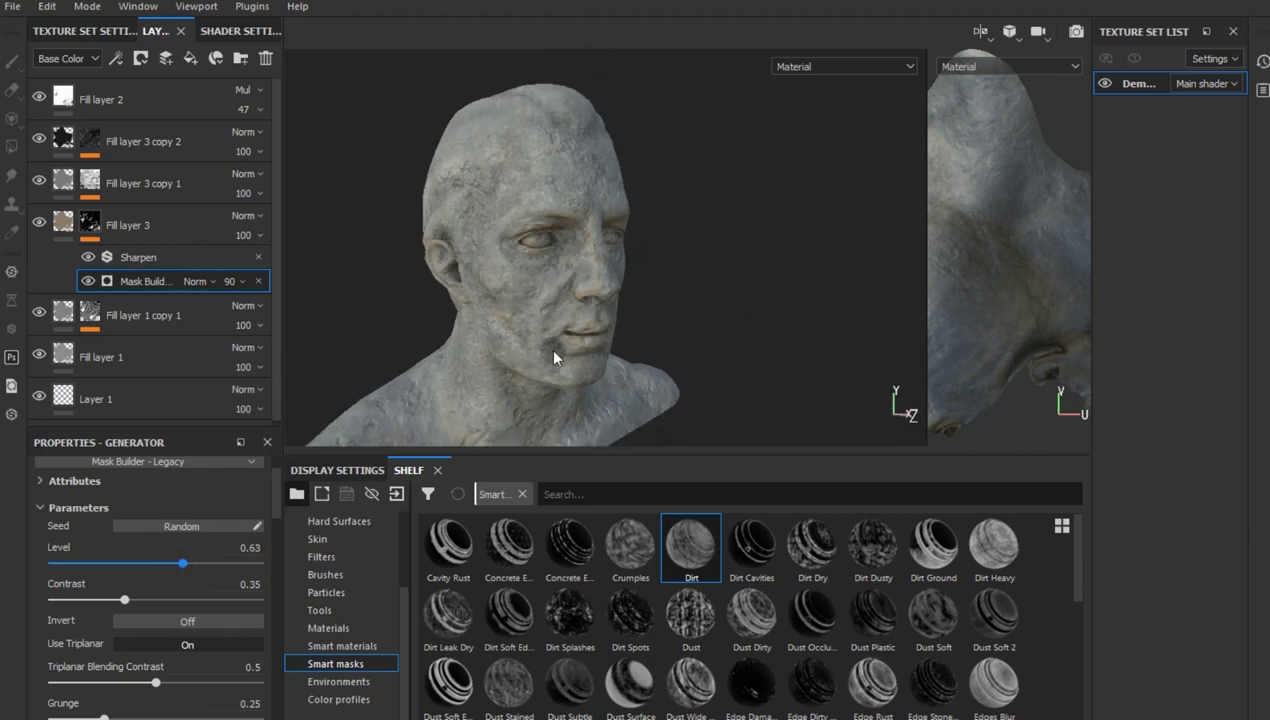
{"action": "left_click_drag", "start_coordinate": [592, 336], "coordinate": [561, 330], "text": "alt"}
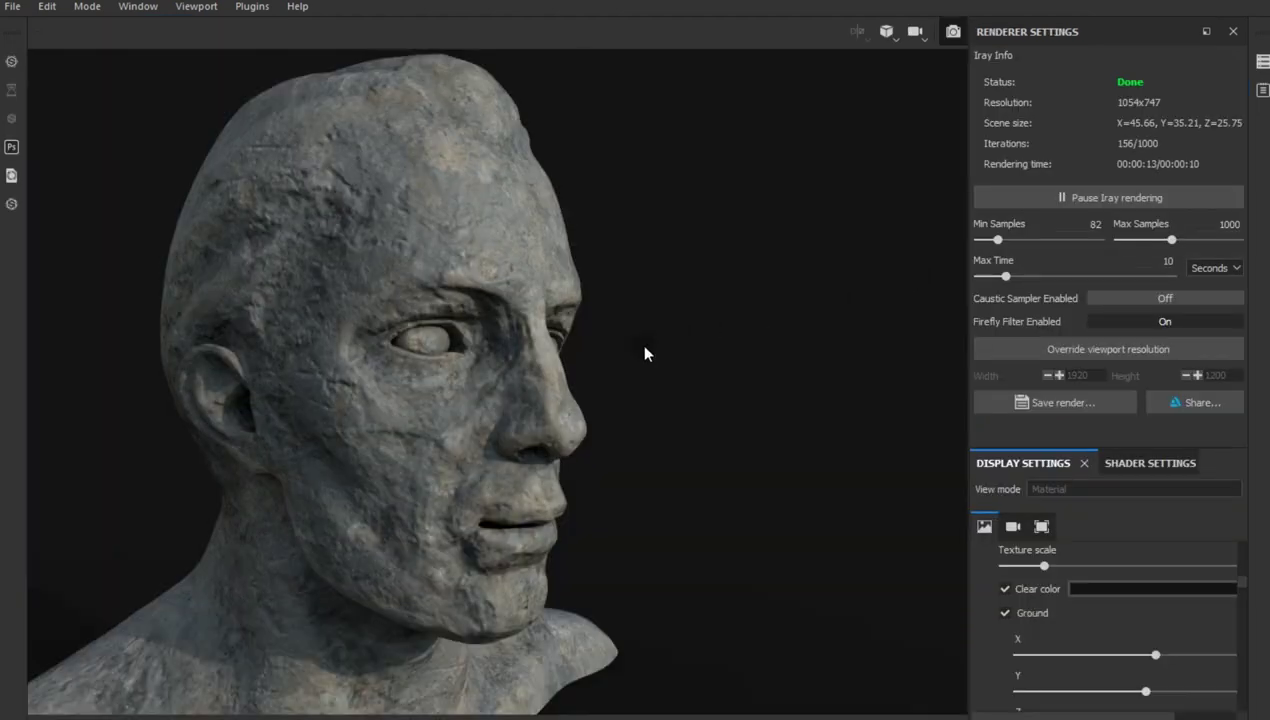
Step: Turn the bust slightly in the Iray viewport to refresh the concrete render
{"action": "left_click_drag", "start_coordinate": [474, 367], "coordinate": [462, 367], "text": "alt"}
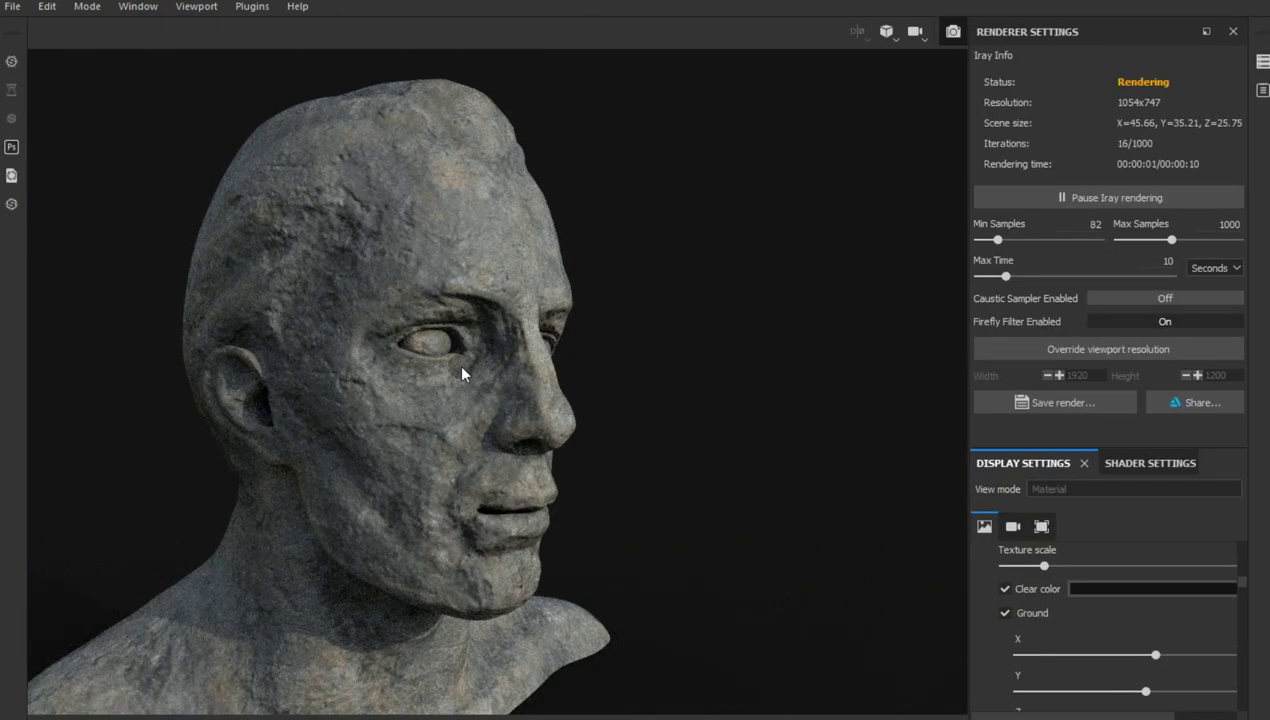